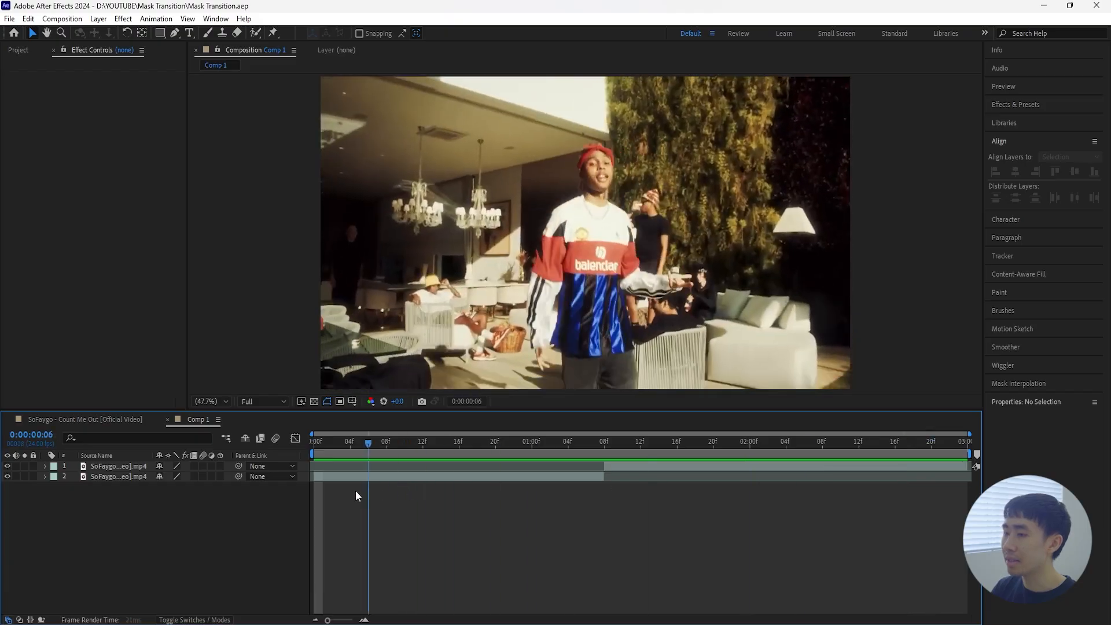
- Display the composition grid and mask the first clip with a rectangle covering its left half up to the vertical centre
{"action": "left_click", "coordinate": [335, 477]}
{"action": "left_click_drag", "start_coordinate": [321, 439], "coordinate": [123, 477]}
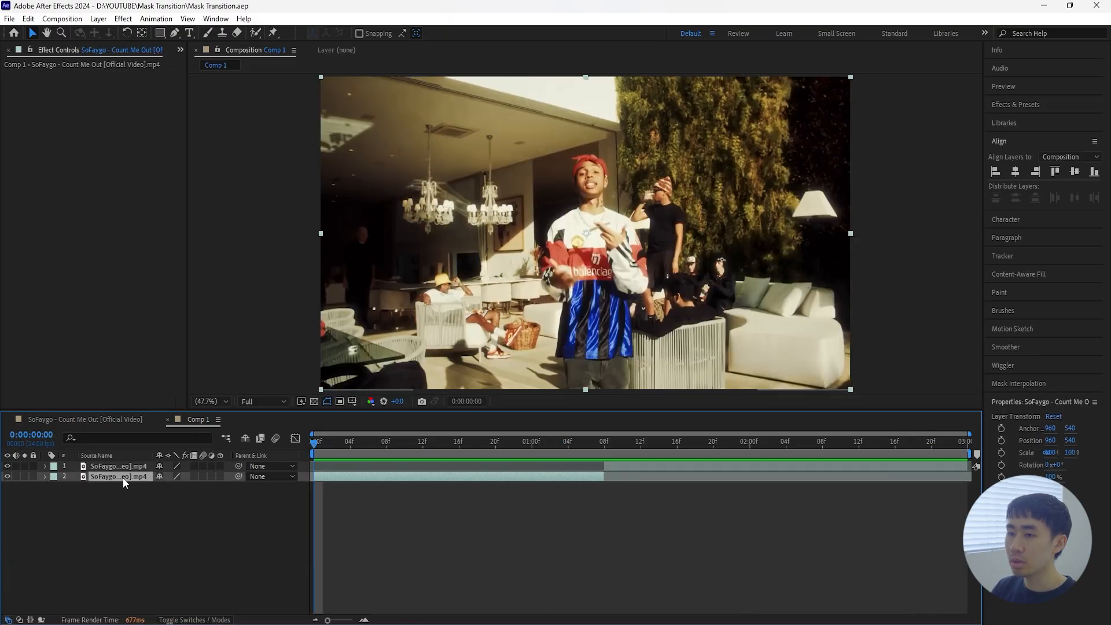
{"action": "left_click", "coordinate": [159, 34]}
{"action": "scroll", "coordinate": [543, 262], "scroll_direction": "down", "scroll_amount": 2}
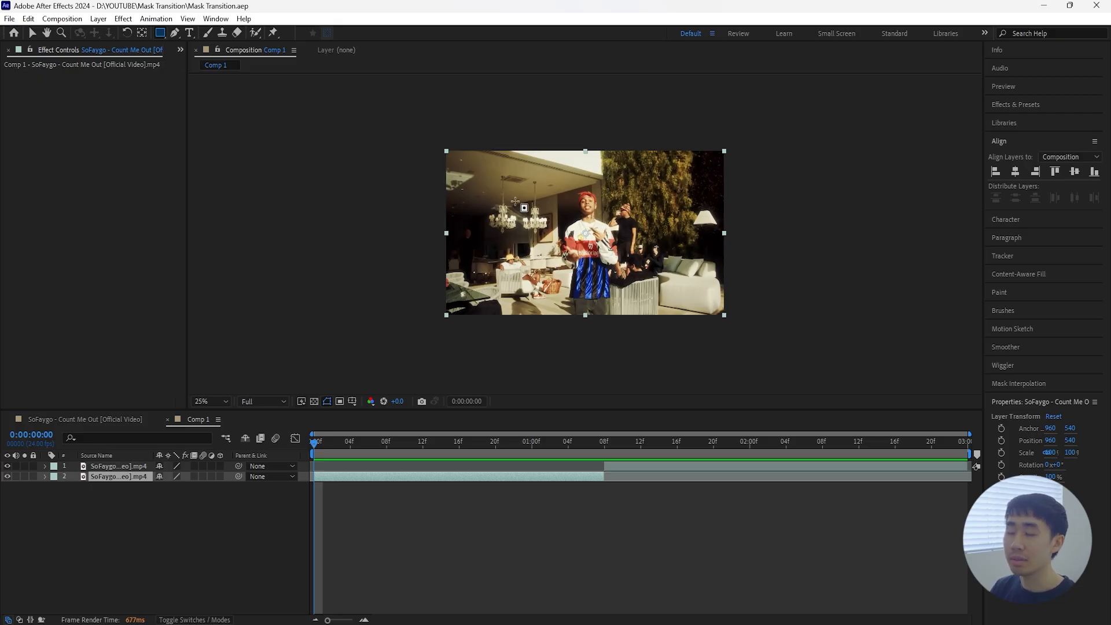
{"action": "left_click", "coordinate": [162, 33]}
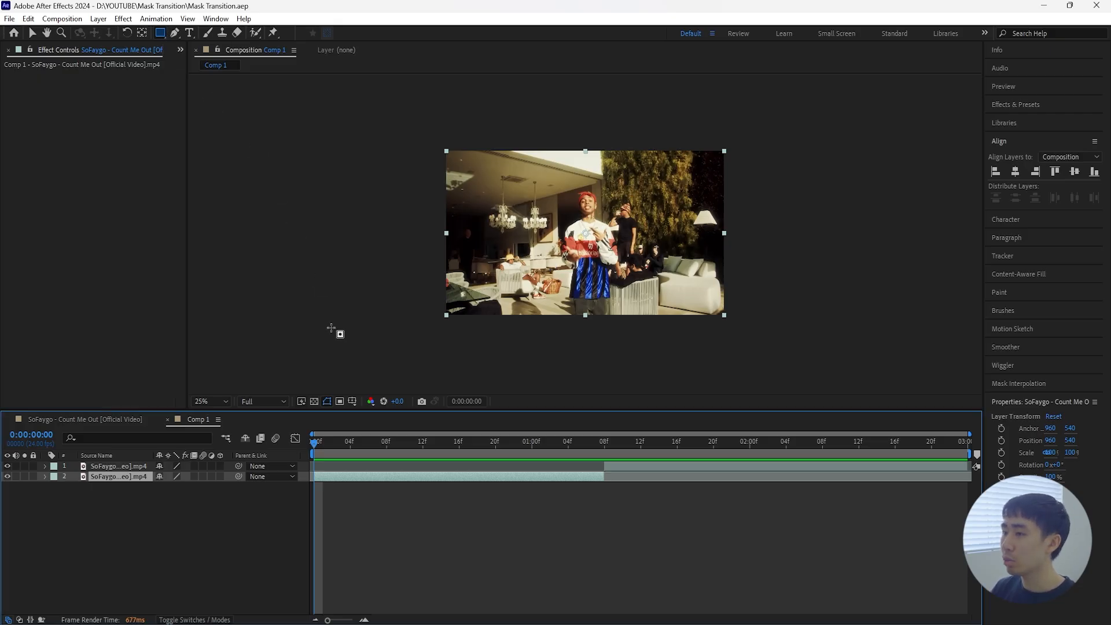
{"action": "left_click", "coordinate": [352, 401]}
{"action": "left_click", "coordinate": [397, 429]}
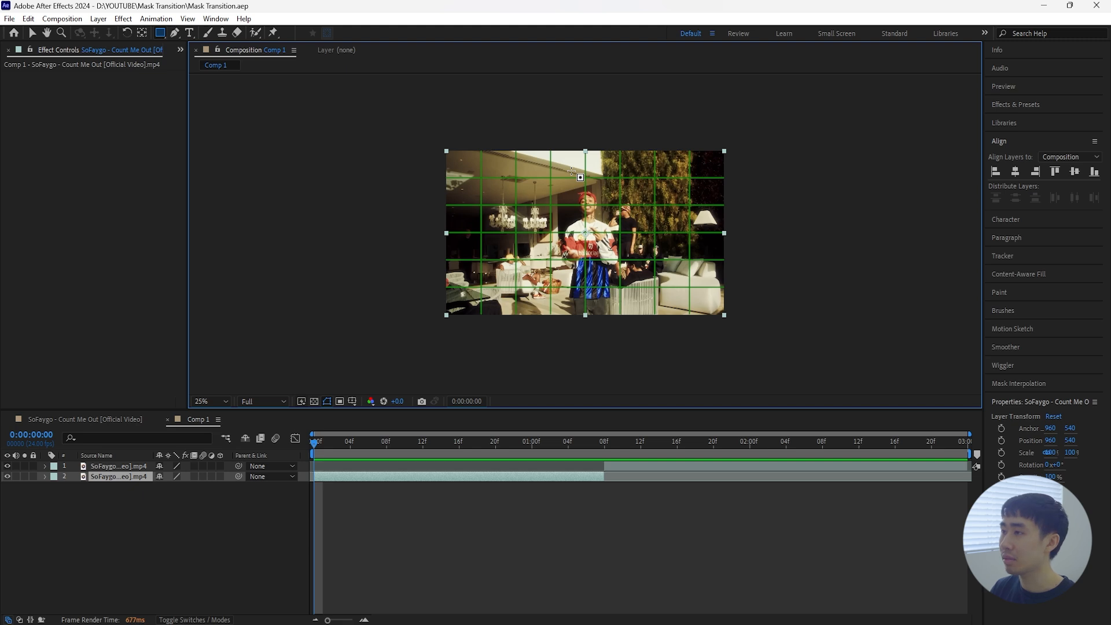
{"action": "mouse_move", "coordinate": [403, 111]}
{"action": "left_mouse_down"}
{"action": "mouse_move", "coordinate": [490, 279]}
{"action": "mouse_move", "coordinate": [540, 351]}
{"action": "mouse_move", "coordinate": [585, 384]}
{"action": "left_mouse_up"}
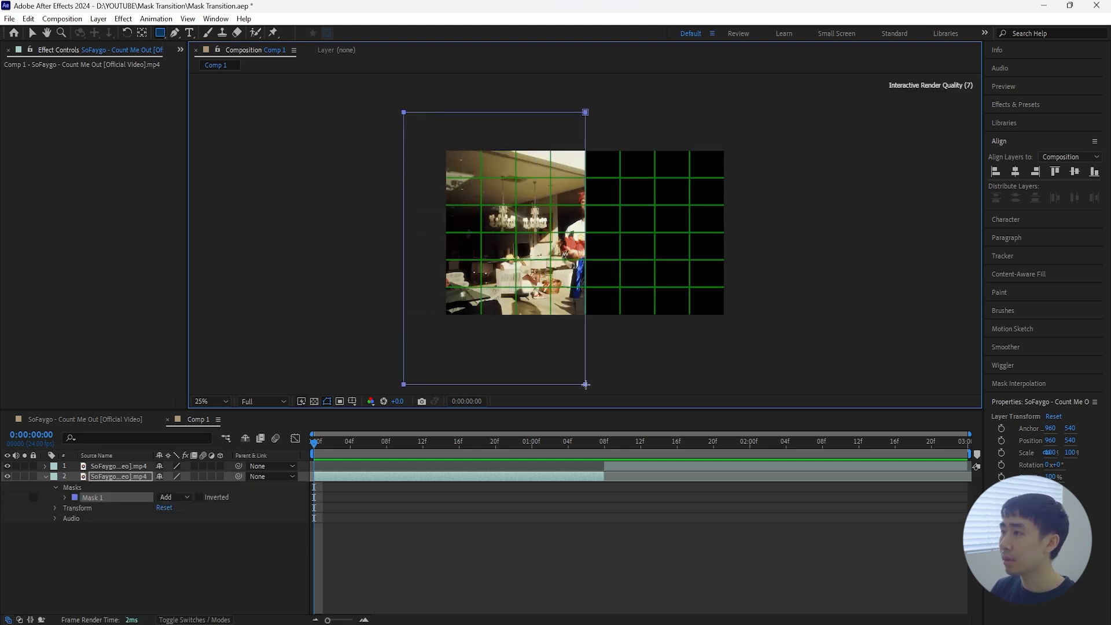
- Nudge Mask 1 slightly left until its edge meets the grid's vertical centre line, and hide the grid
{"action": "scroll", "coordinate": [588, 194], "scroll_direction": "up", "scroll_amount": 4}
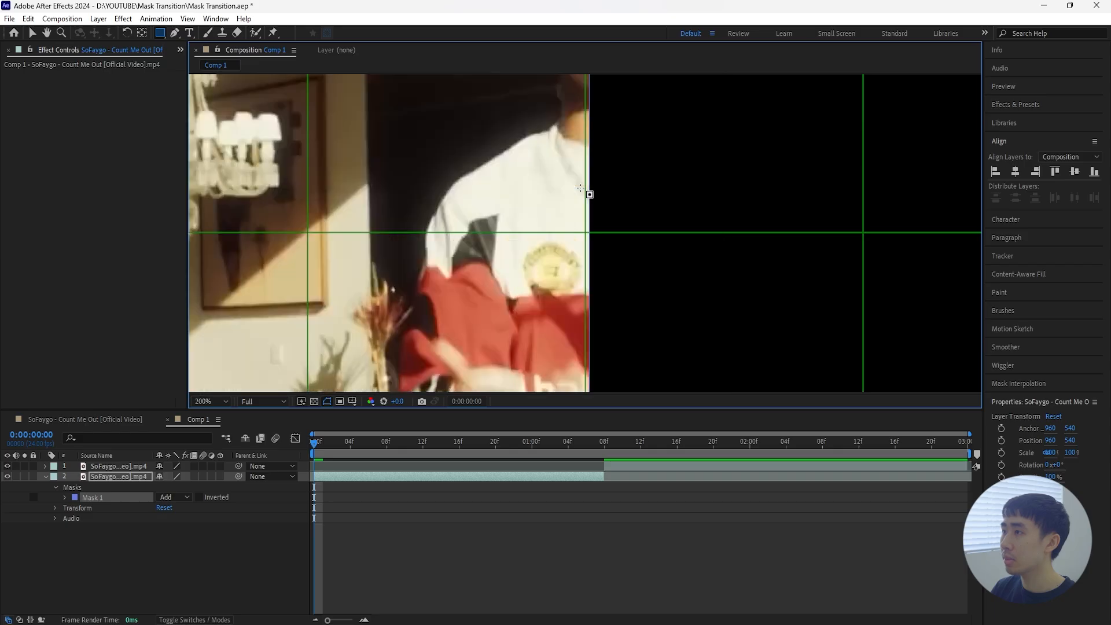
{"action": "key", "text": "space"}
{"action": "left_click_drag", "start_coordinate": [616, 170], "coordinate": [630, 278]}
{"action": "left_click_drag", "start_coordinate": [604, 149], "coordinate": [604, 277]}
{"action": "left_click_drag", "start_coordinate": [604, 93], "coordinate": [610, 272]}
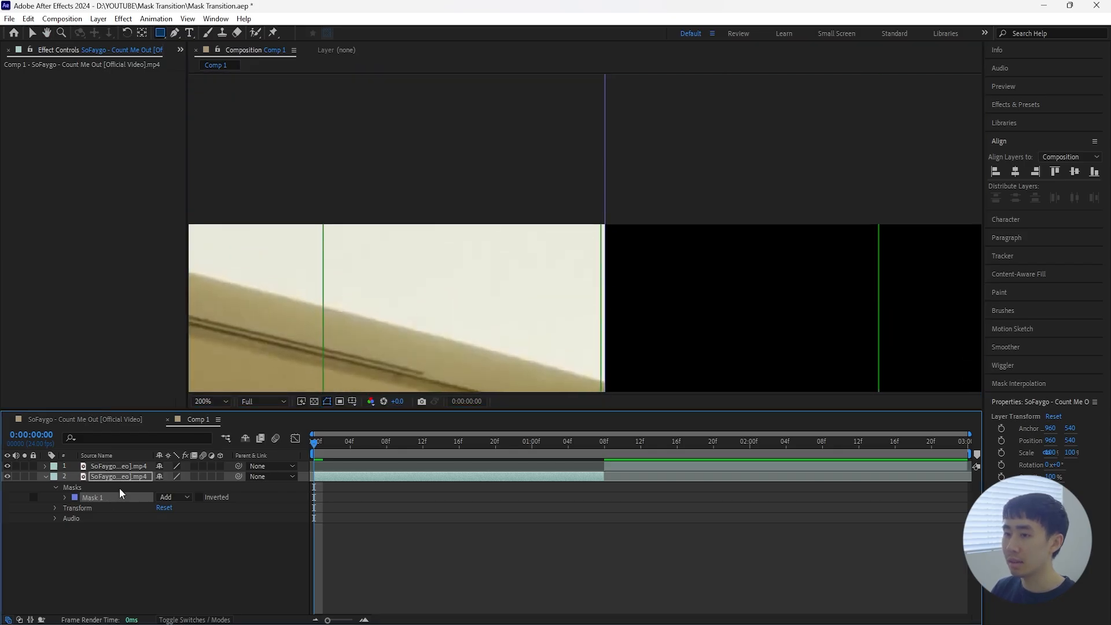
{"action": "scroll", "coordinate": [508, 211], "scroll_direction": "down", "scroll_amount": 2}
{"action": "scroll", "coordinate": [519, 311], "scroll_direction": "up", "scroll_amount": 1}
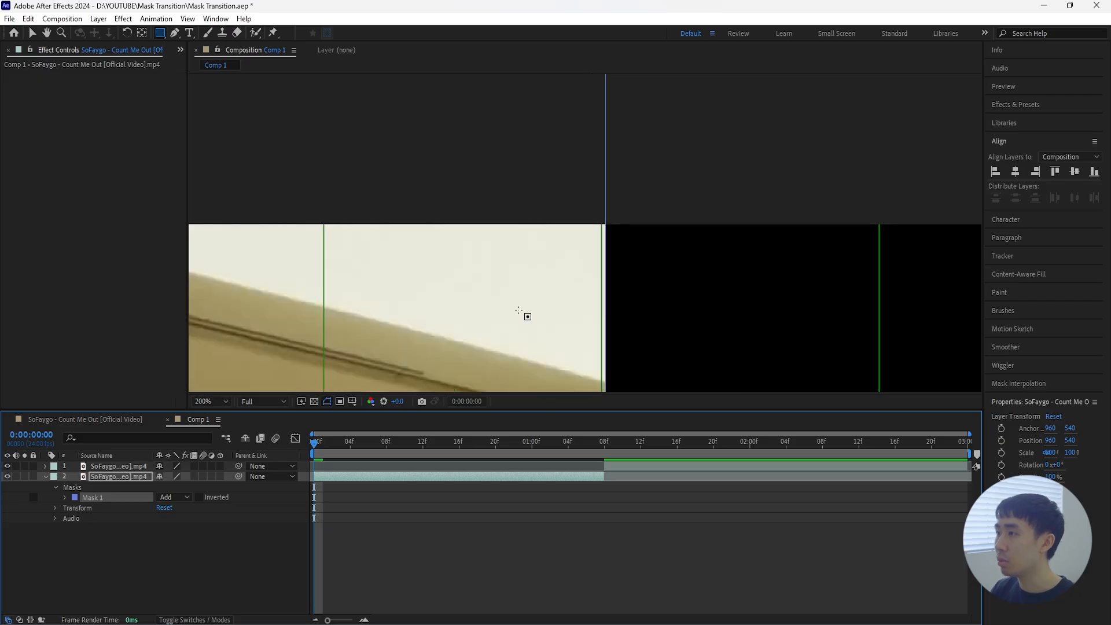
{"action": "key", "text": "Left"}
{"action": "key", "text": "Left"}
{"action": "key", "text": "Left"}
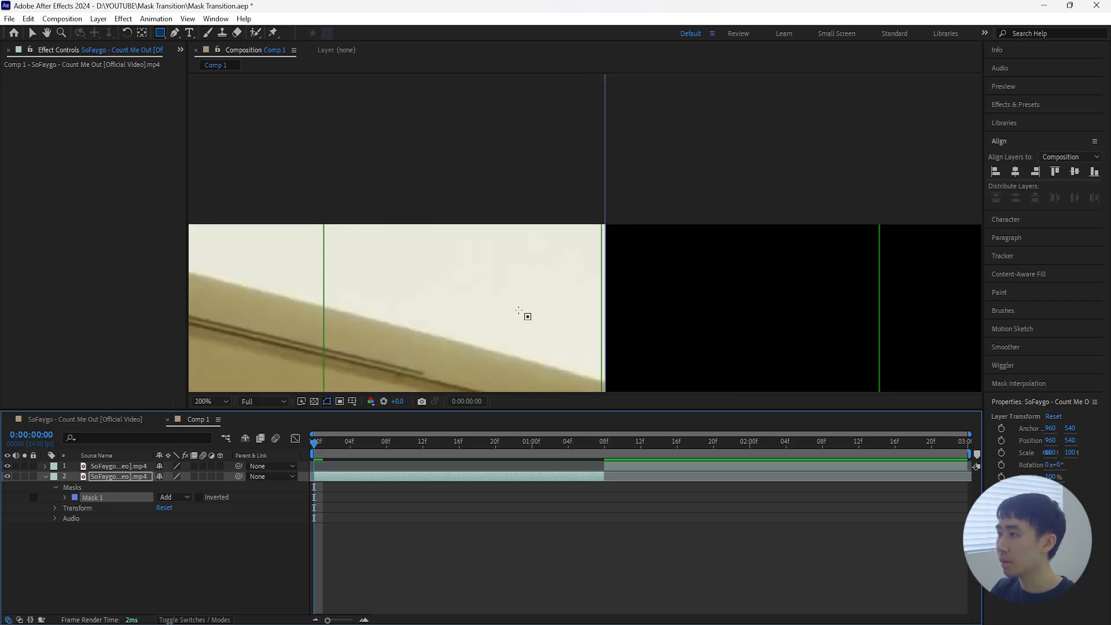
{"action": "key", "text": "Left"}
{"action": "key", "text": "Left"}
{"action": "key", "text": "Left"}
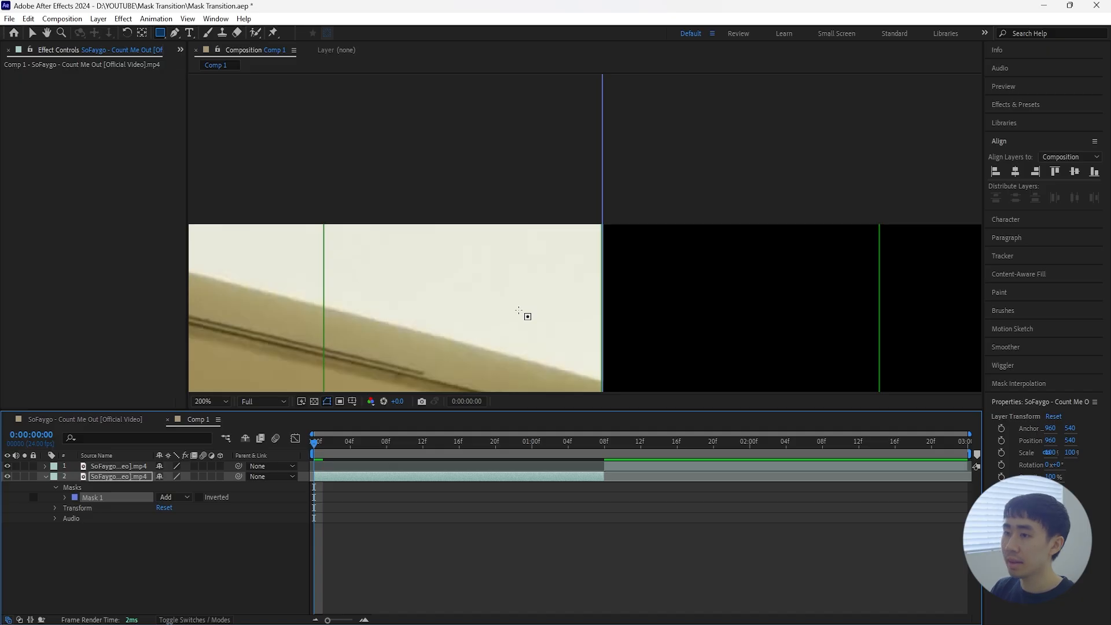
{"action": "left_click", "coordinate": [211, 400]}
{"action": "left_click", "coordinate": [227, 437]}
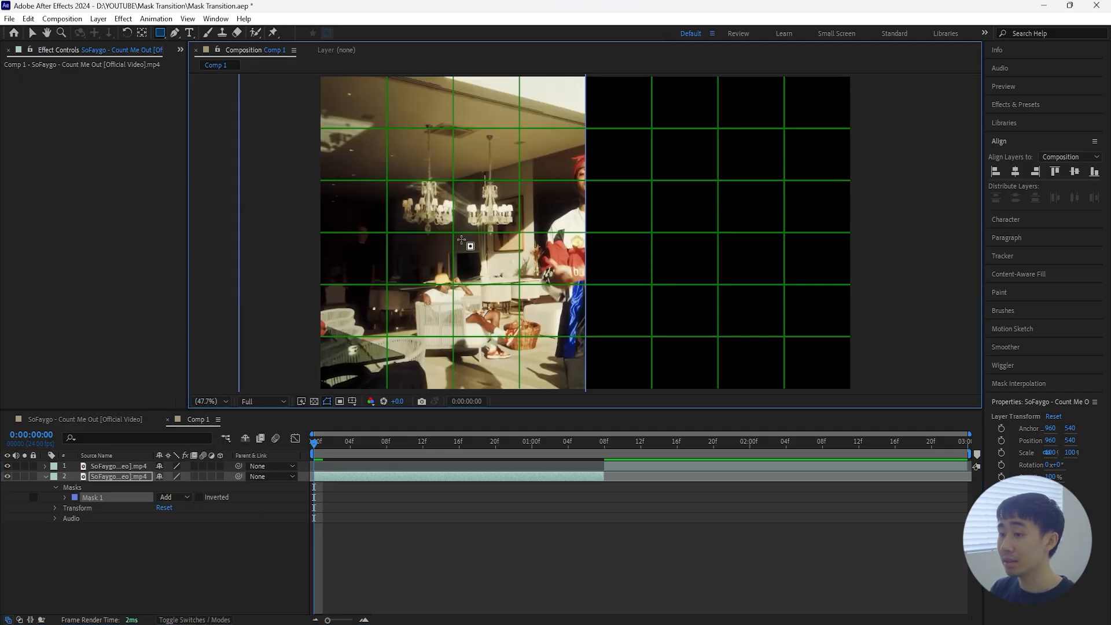
{"action": "left_click", "coordinate": [142, 476]}
{"action": "key", "text": "ctrl+apostrophe"}
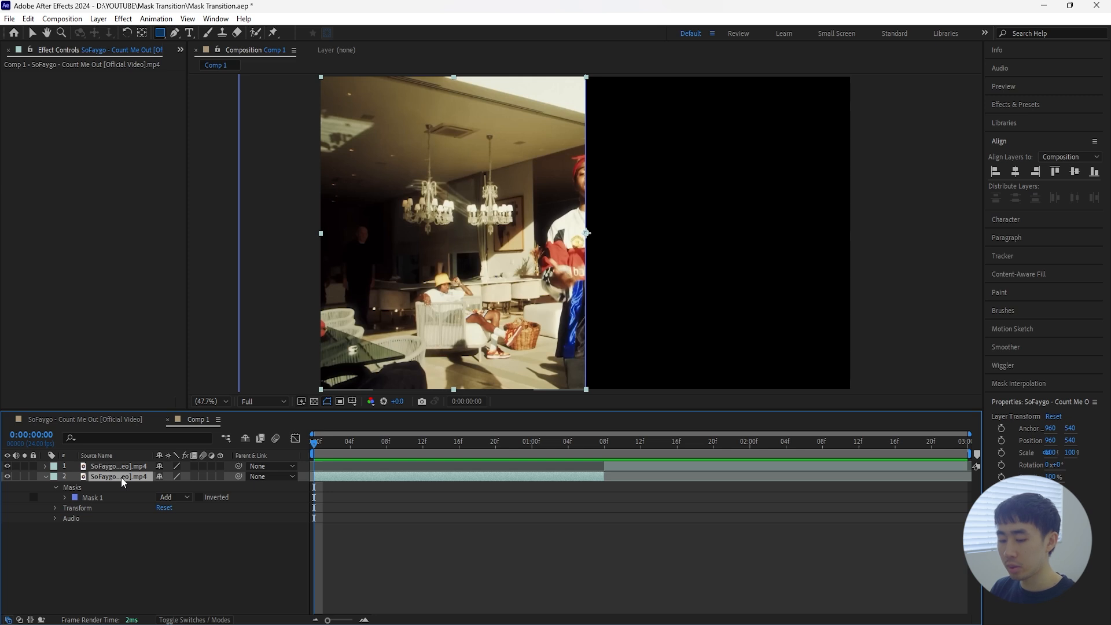
- Duplicate the masked clip layer and set the mask mode of the upper copy to Subtract
{"action": "key", "text": "ctrl+d"}
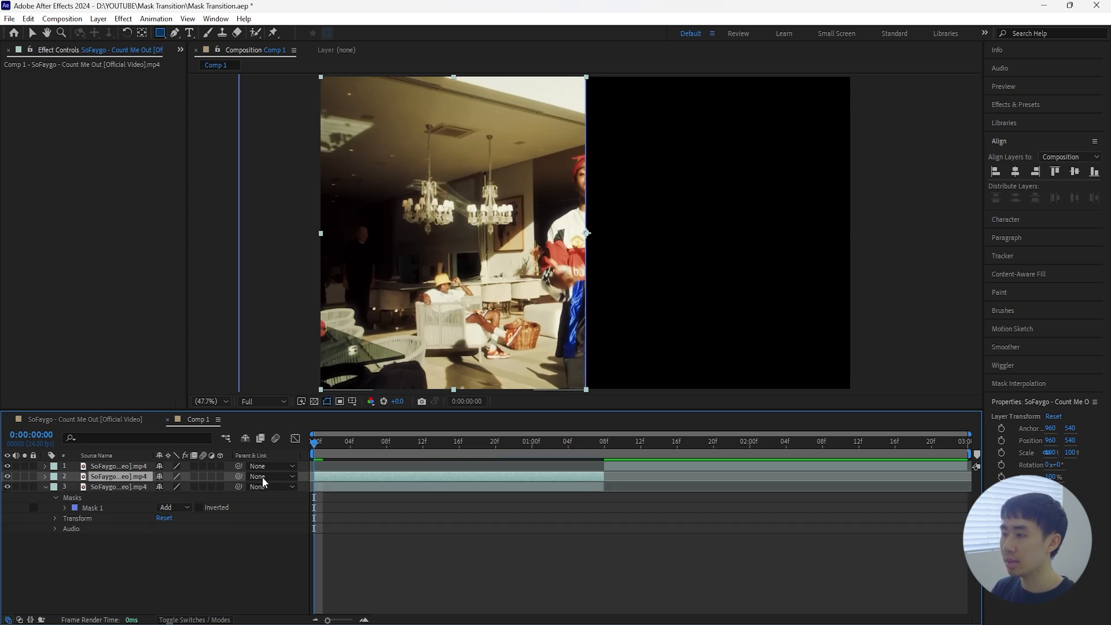
{"action": "key", "text": "m"}
{"action": "left_click", "coordinate": [104, 489]}
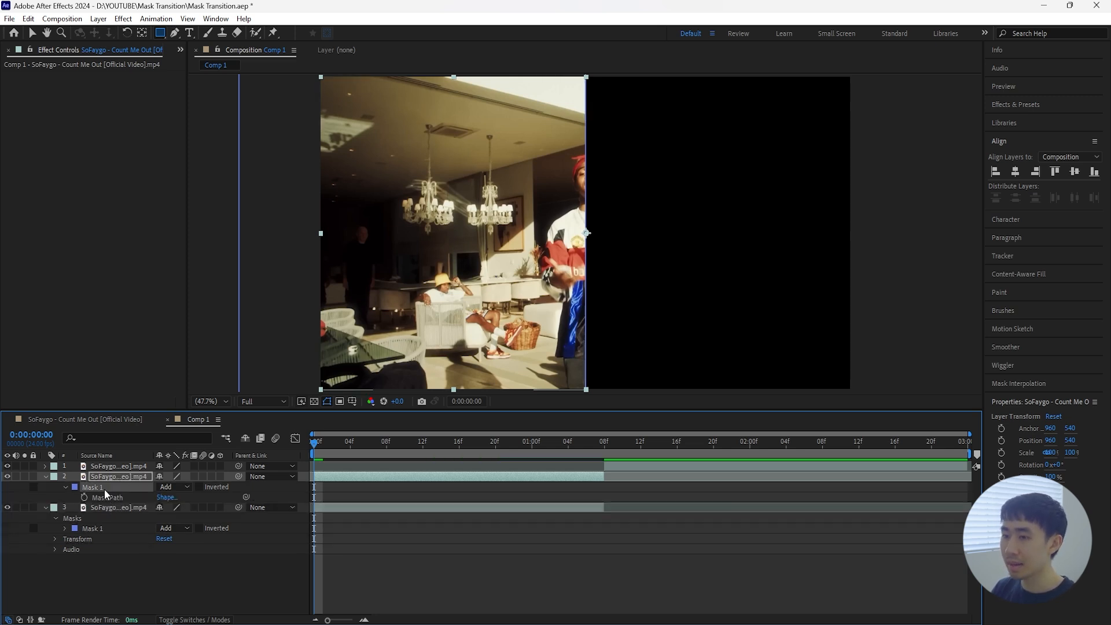
{"action": "left_click", "coordinate": [171, 487]}
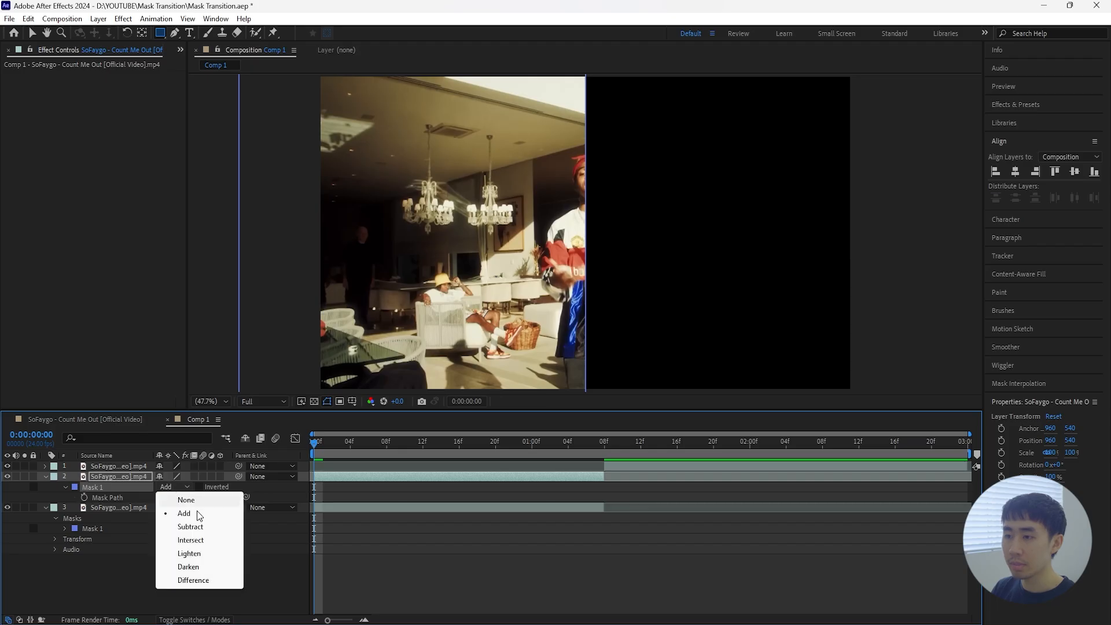
{"action": "left_click", "coordinate": [173, 526]}
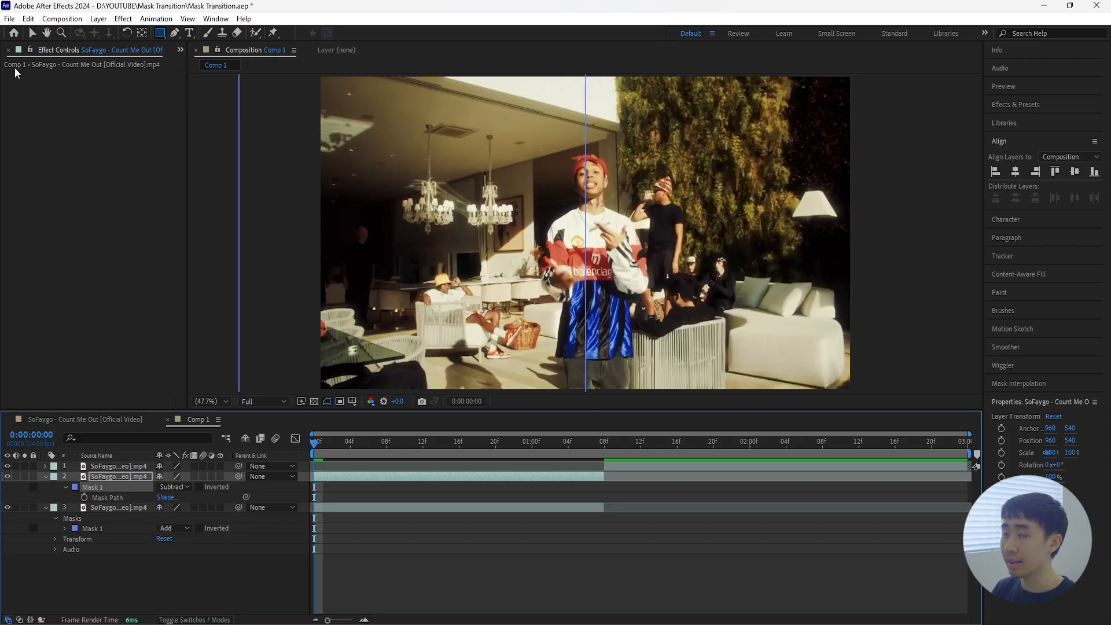
- Solo the Subtract-masked layer and the Add-masked layer one at a time to check which half each one shows
{"action": "left_click", "coordinate": [33, 33]}
{"action": "left_click", "coordinate": [277, 573]}
{"action": "left_click", "coordinate": [24, 476]}
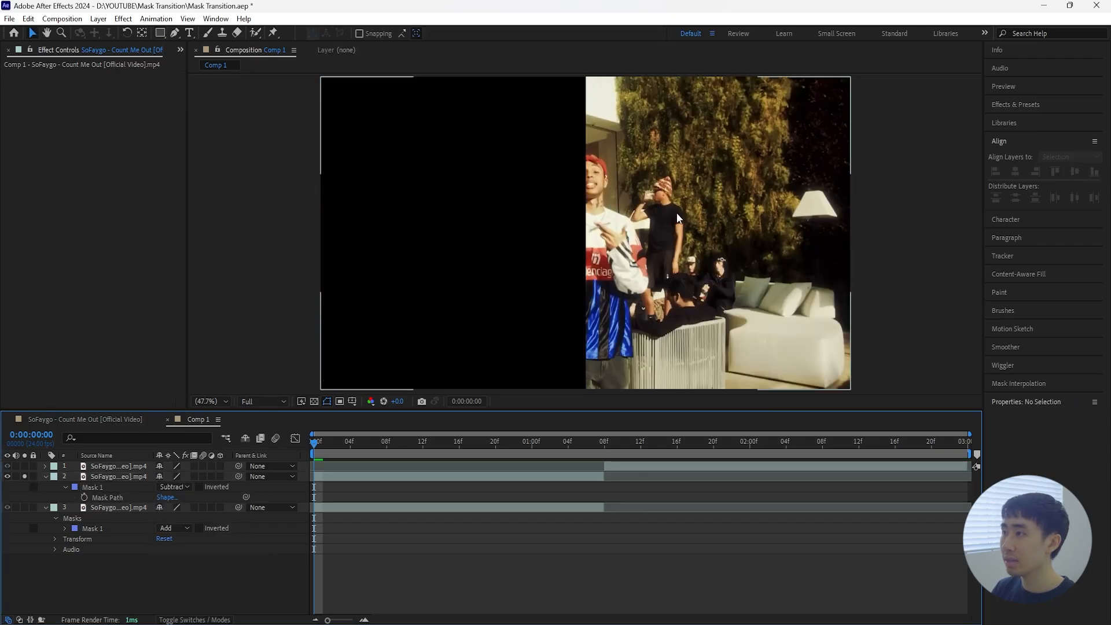
{"action": "left_click", "coordinate": [24, 476]}
{"action": "left_click", "coordinate": [25, 507]}
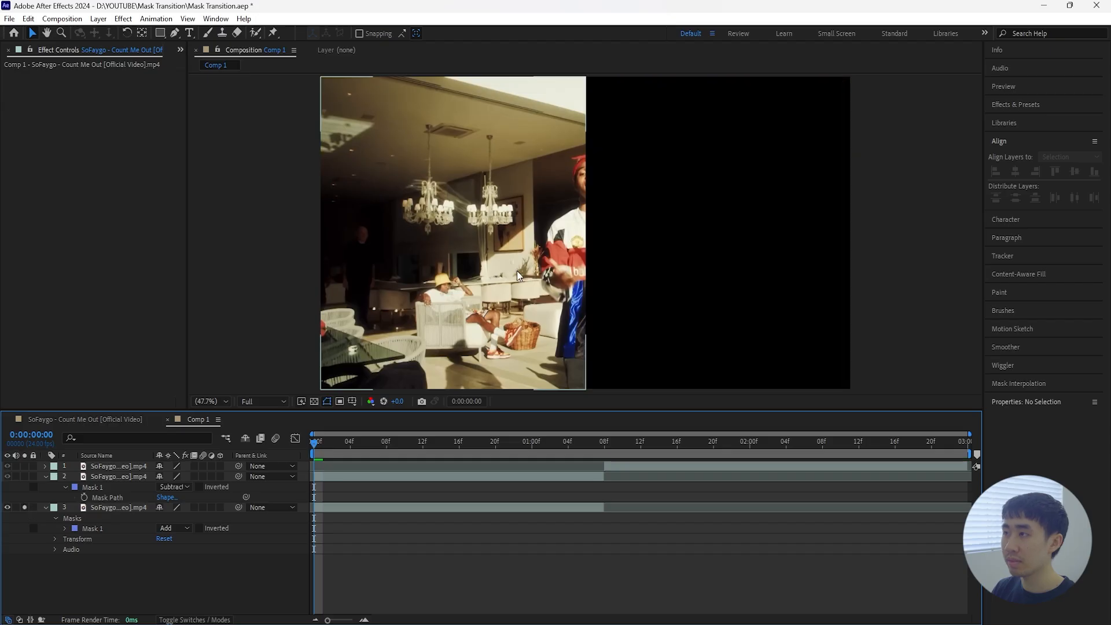
{"action": "left_click", "coordinate": [25, 507]}
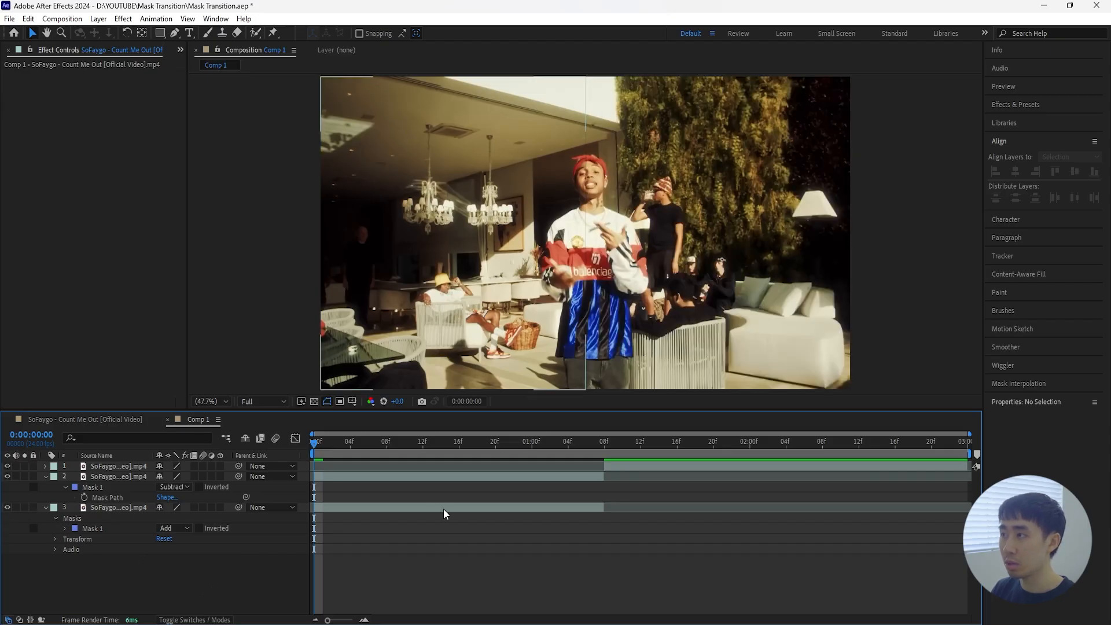
- Inspect the centre seam between the two halves and nudge the Subtract mask slightly left to close the gap
{"action": "left_click", "coordinate": [119, 476]}
{"action": "left_click", "coordinate": [352, 401]}
{"action": "left_click", "coordinate": [382, 431]}
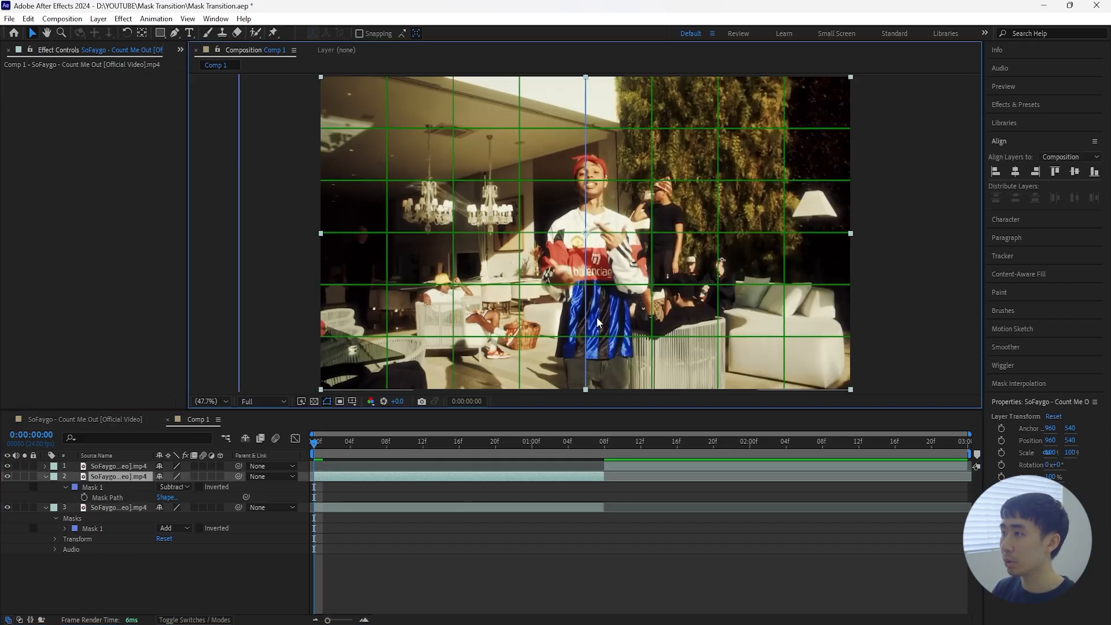
{"action": "left_click", "coordinate": [328, 401]}
{"action": "left_click", "coordinate": [355, 401]}
{"action": "left_click", "coordinate": [382, 430]}
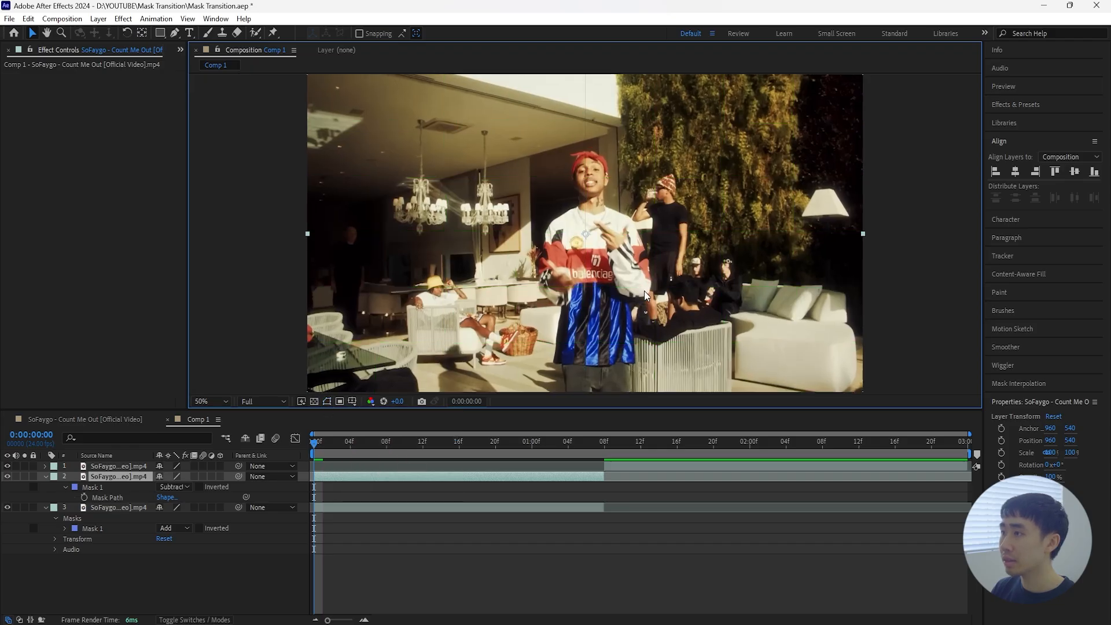
{"action": "scroll", "coordinate": [644, 290], "scroll_direction": "up", "scroll_amount": 3}
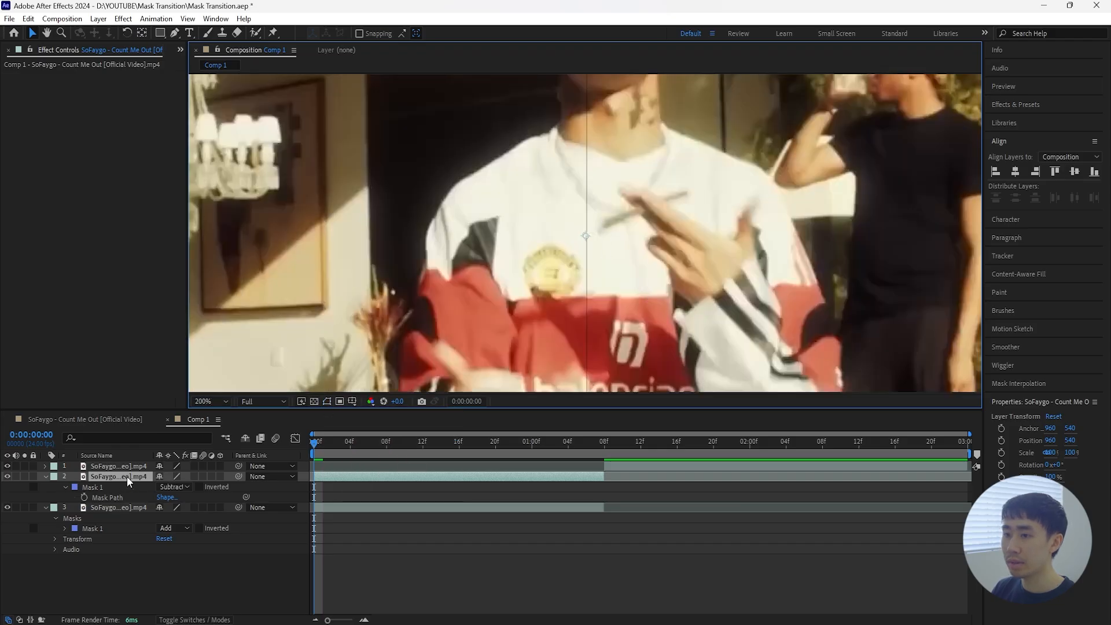
{"action": "left_click", "coordinate": [327, 402]}
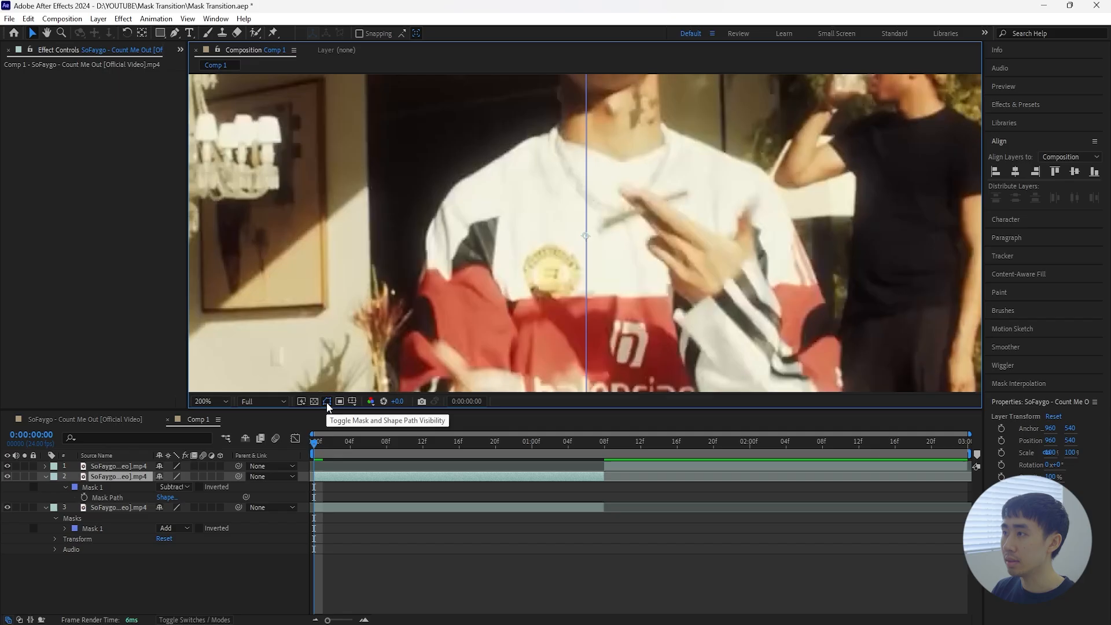
{"action": "left_click", "coordinate": [106, 487]}
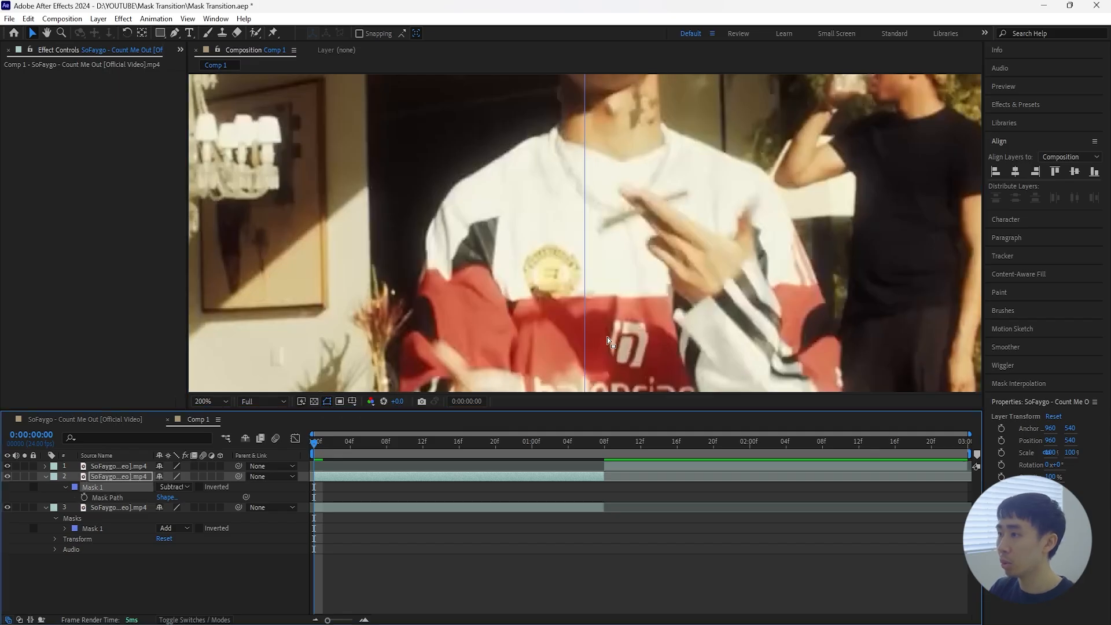
{"action": "left_click", "coordinate": [282, 578]}
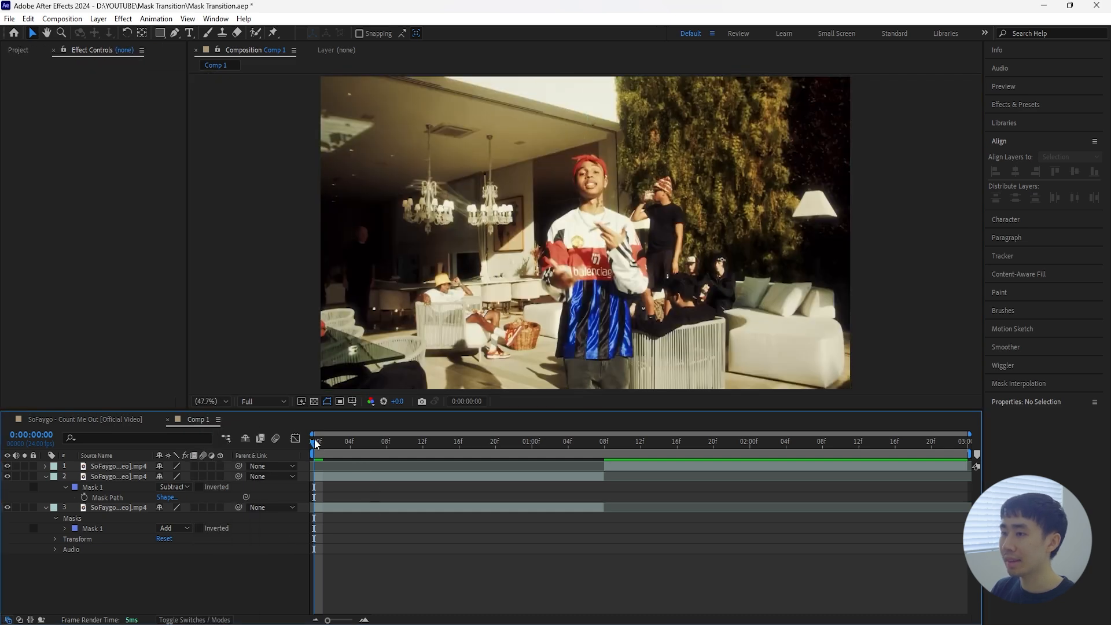
- Set the label colour of the left-half layer with the Add mask to Yellow
{"action": "left_click_drag", "start_coordinate": [314, 439], "coordinate": [311, 497]}
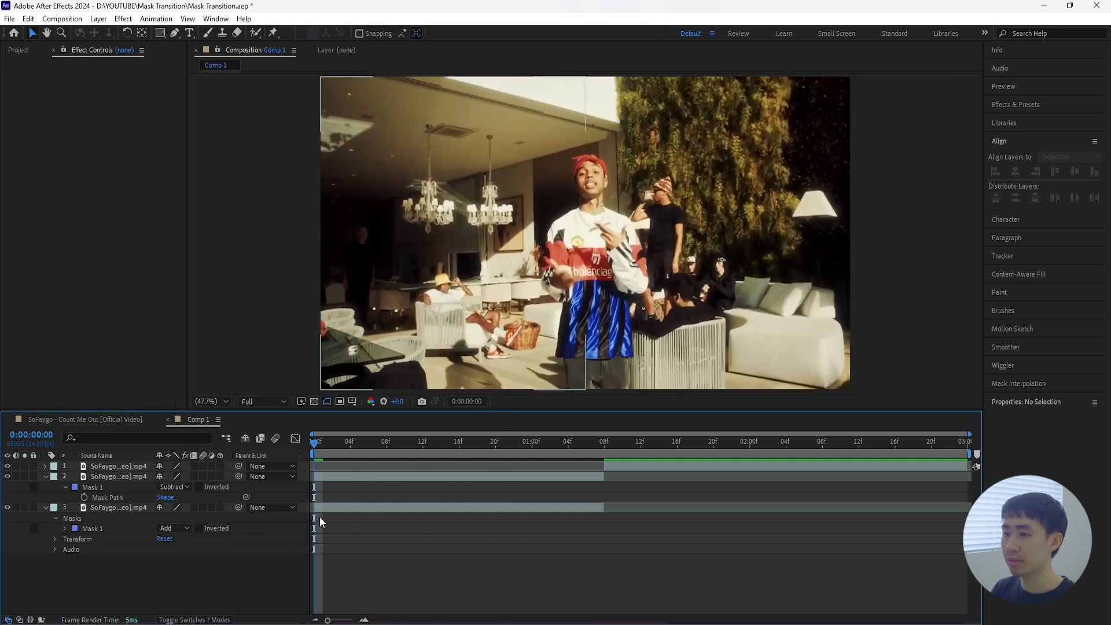
{"action": "left_click", "coordinate": [123, 506]}
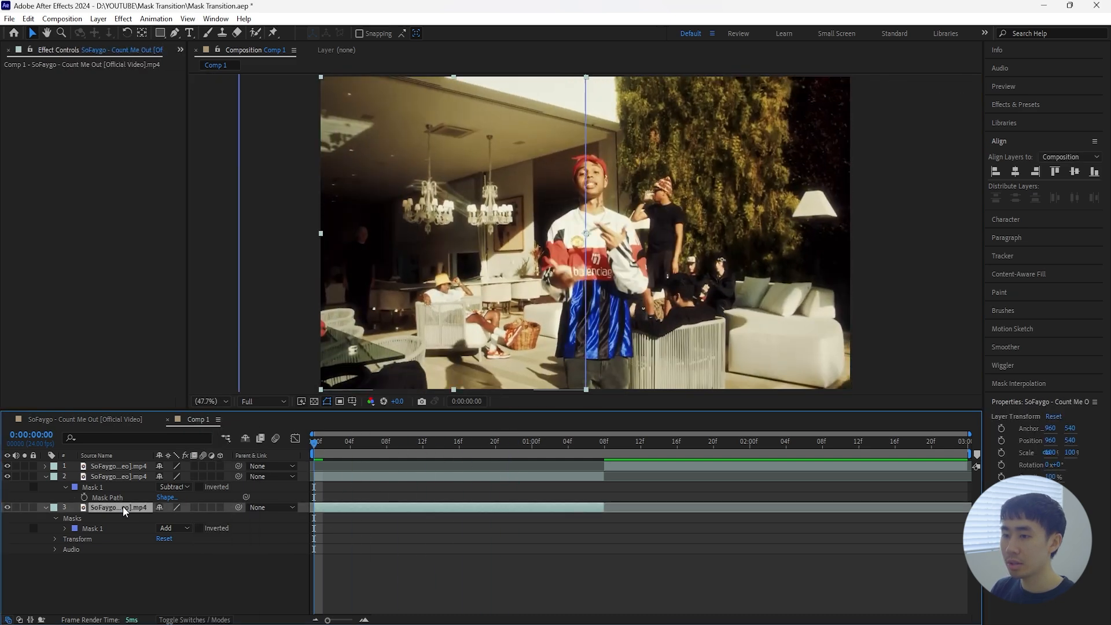
{"action": "left_click", "coordinate": [53, 507]}
{"action": "left_click", "coordinate": [89, 315]}
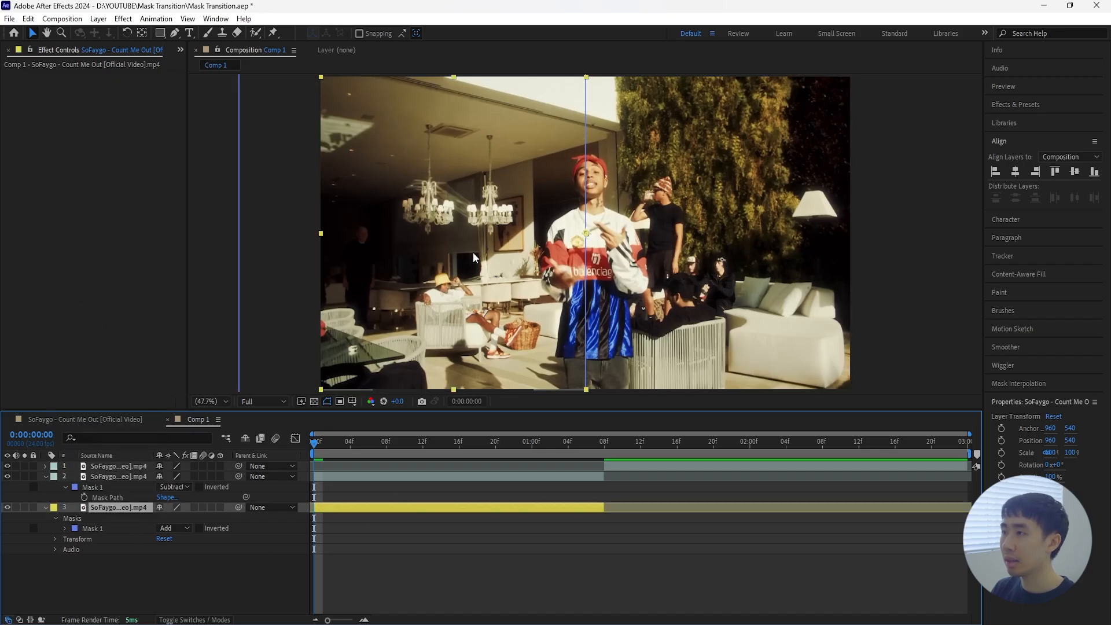
{"action": "left_click", "coordinate": [118, 476]}
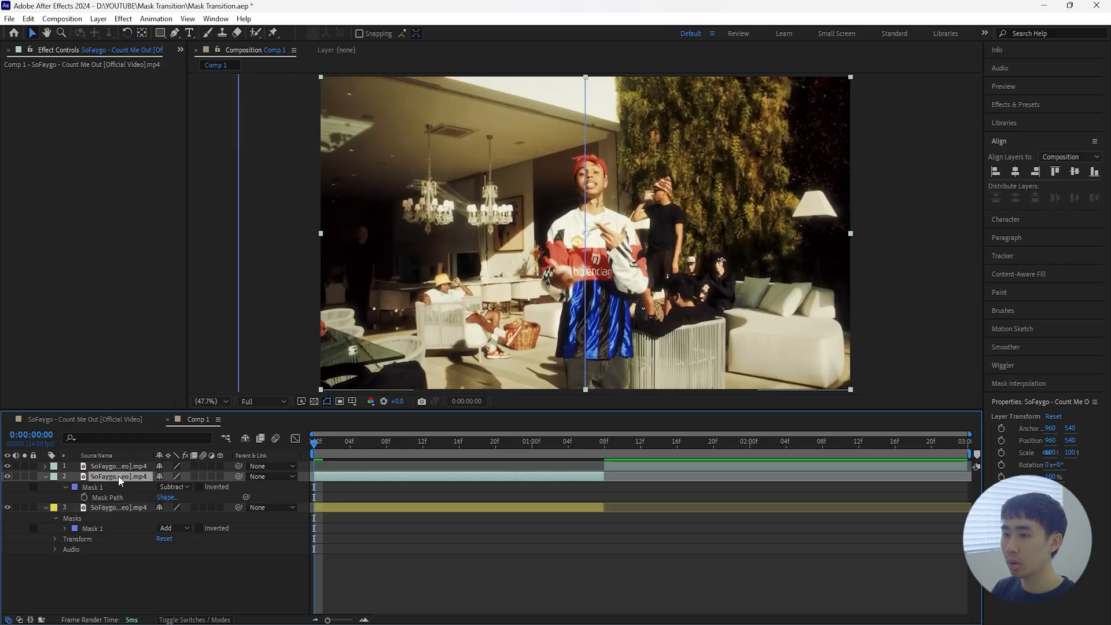
{"action": "left_click", "coordinate": [53, 477]}
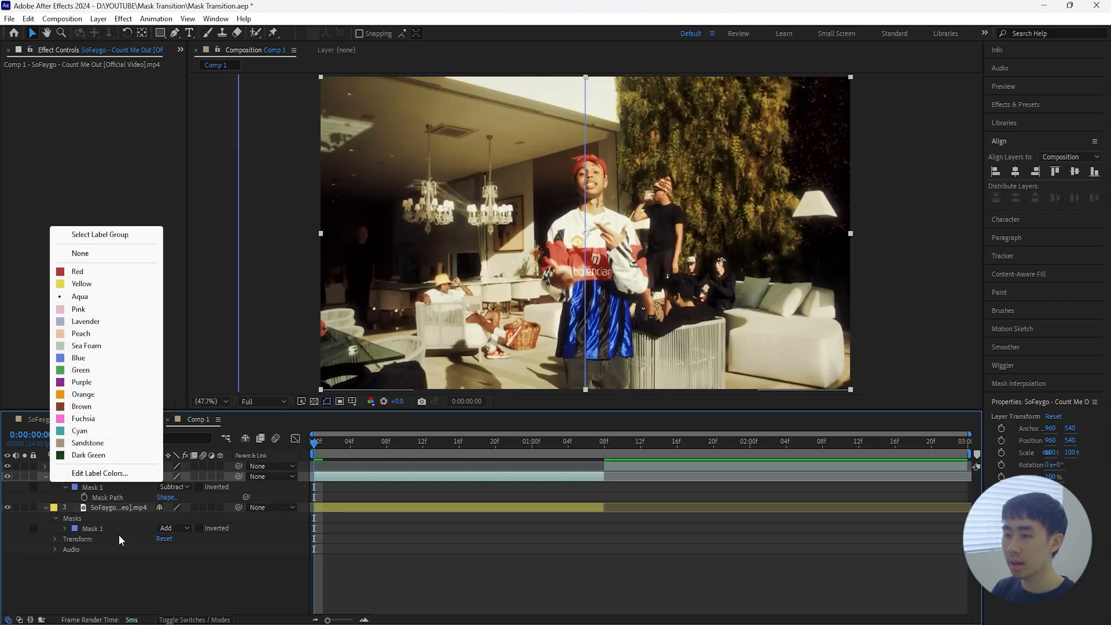
{"action": "left_click", "coordinate": [156, 563]}
{"action": "left_click", "coordinate": [171, 553]}
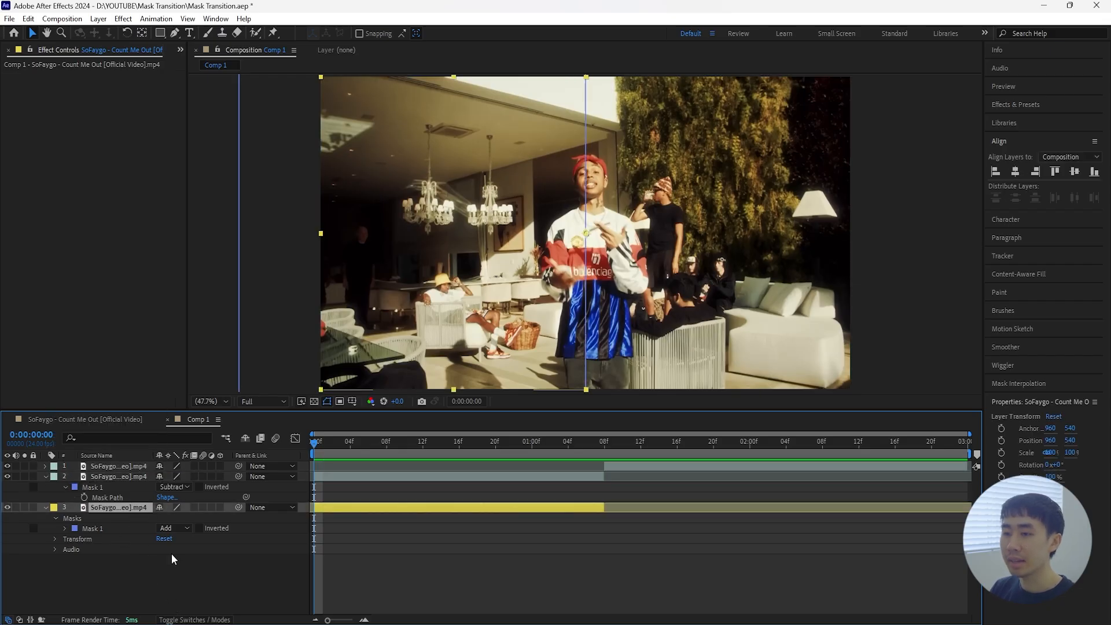
- Apply the Motion Tile effect to the yellow left-half layer and set the current time to 0:00:00:16
{"action": "left_click", "coordinate": [1011, 105]}
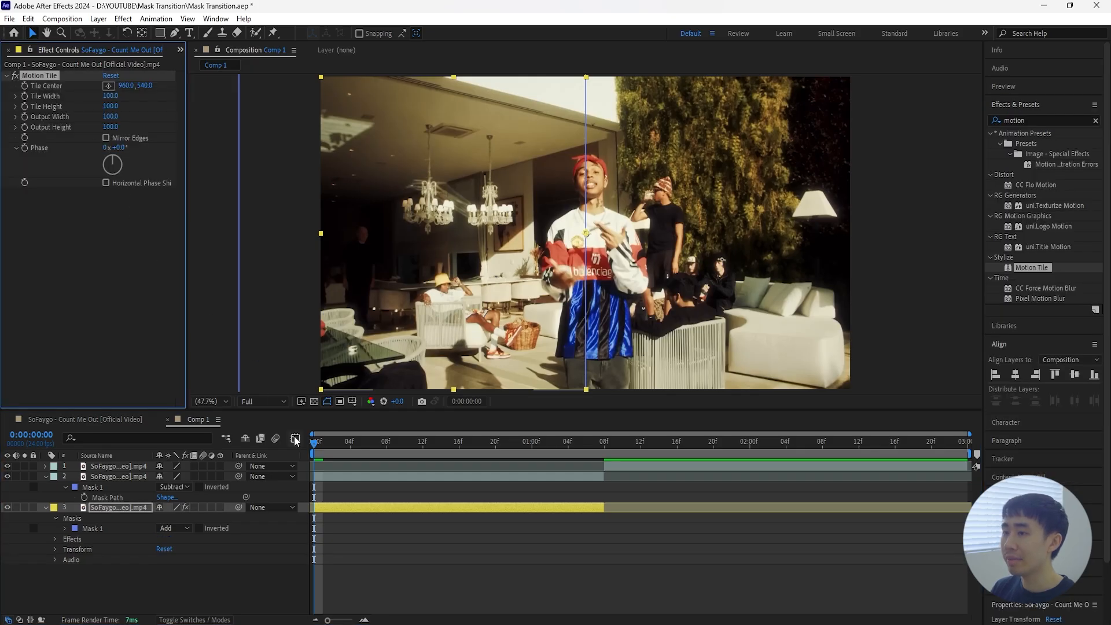
{"action": "key", "text": "space"}
{"action": "left_click_drag", "start_coordinate": [393, 462], "coordinate": [605, 460]}
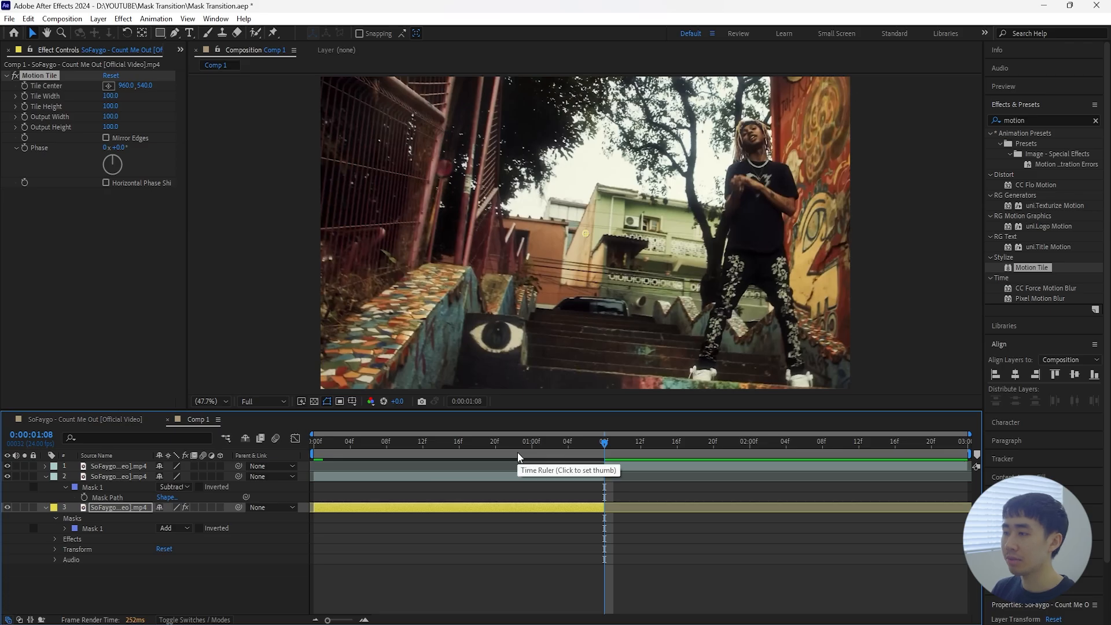
{"action": "left_click", "coordinate": [596, 509]}
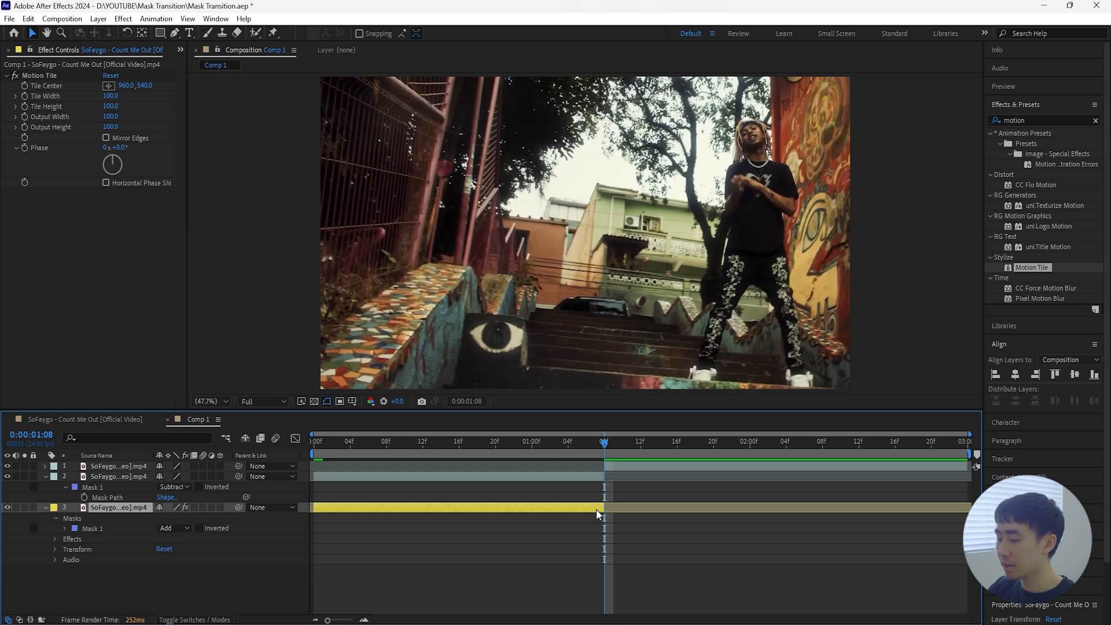
{"action": "key", "text": "shift+Page_Up"}
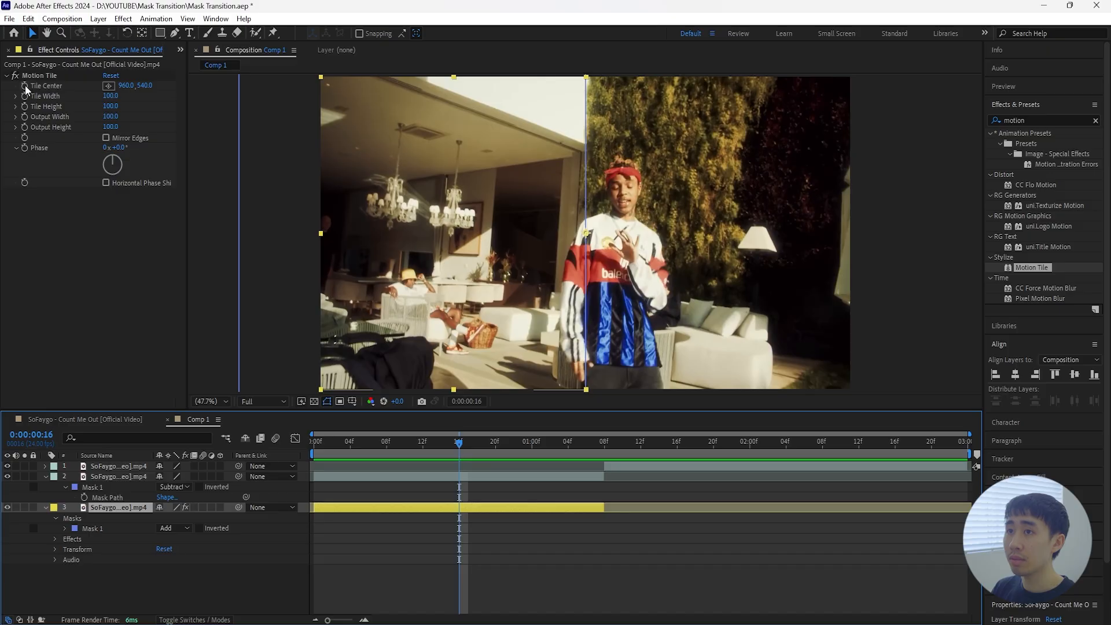
- Keyframe the yellow left-half layer's Tile Center at 0:00:00:16 and set it to 960, -540 at 0:00:01:07
{"action": "left_click", "coordinate": [24, 86]}
{"action": "key", "text": "u"}
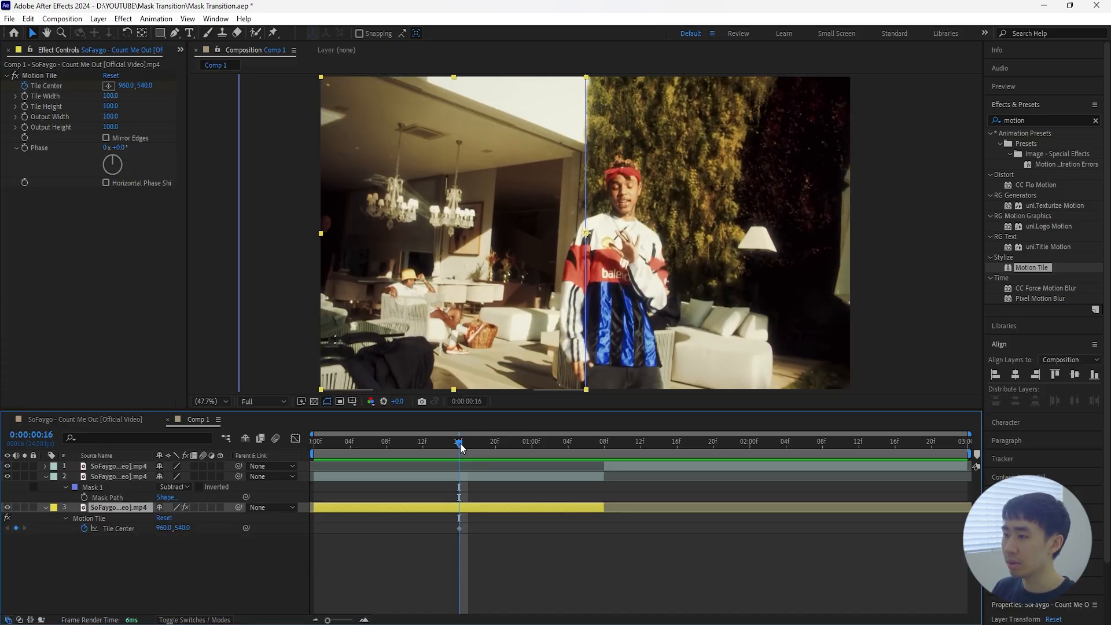
{"action": "left_click_drag", "start_coordinate": [460, 442], "coordinate": [596, 445]}
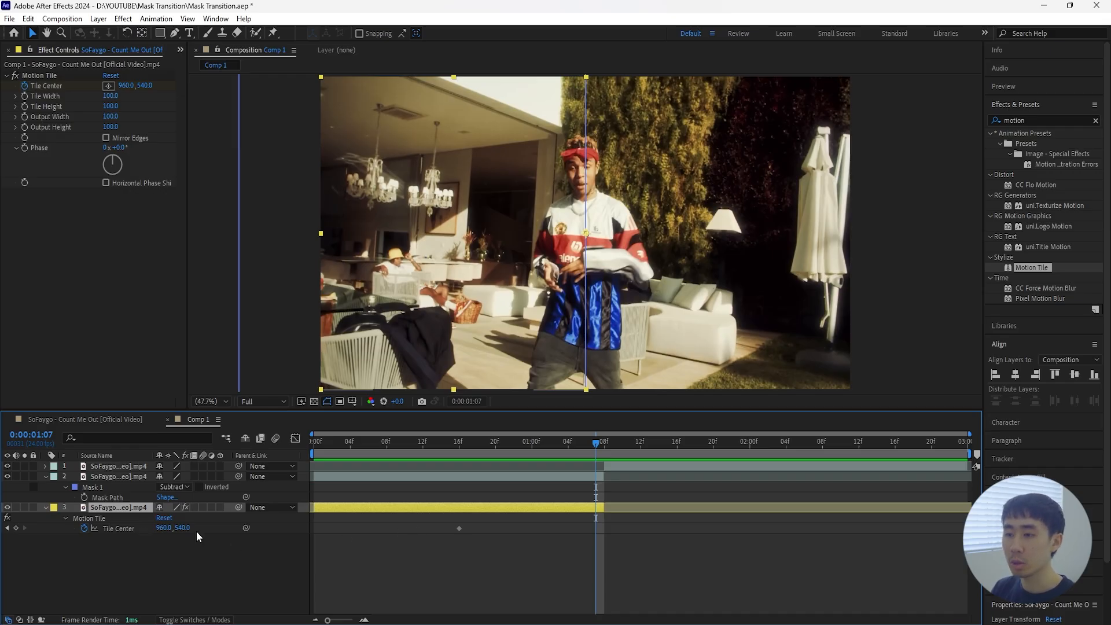
{"action": "left_click", "coordinate": [125, 530]}
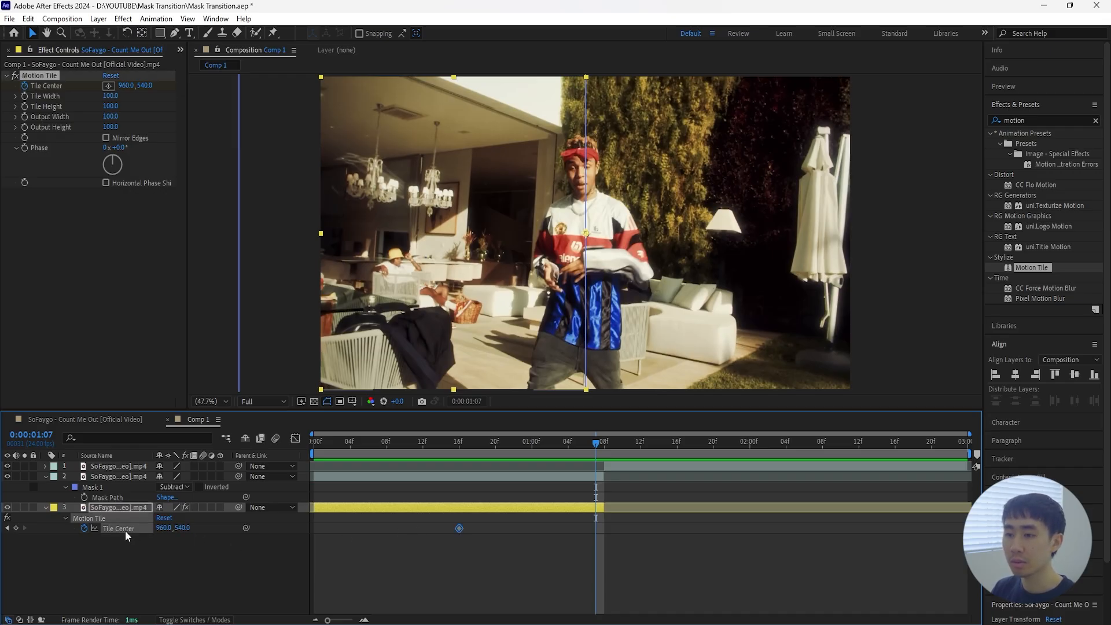
{"action": "left_click", "coordinate": [207, 526]}
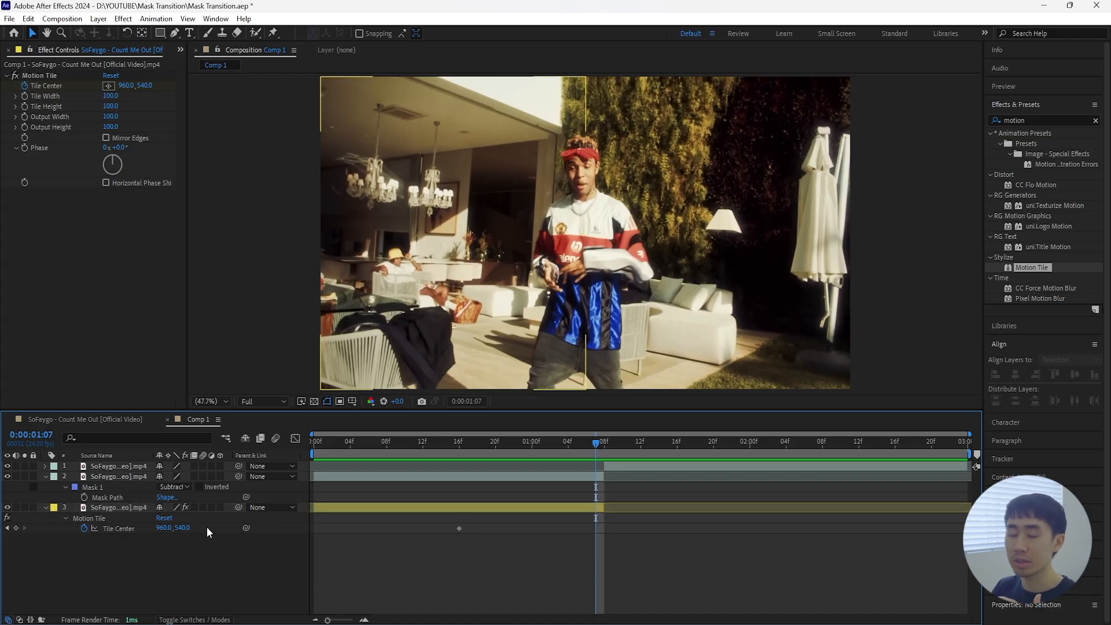
{"action": "left_click_drag", "start_coordinate": [184, 528], "coordinate": [33, 485]}
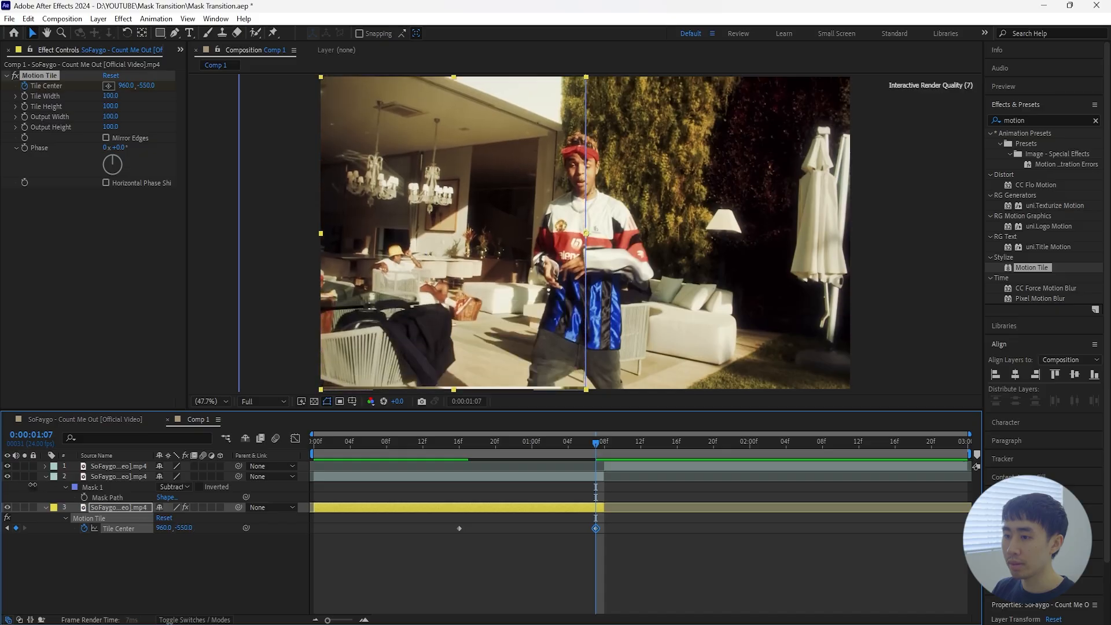
{"action": "left_click_drag", "start_coordinate": [188, 528], "coordinate": [195, 528]}
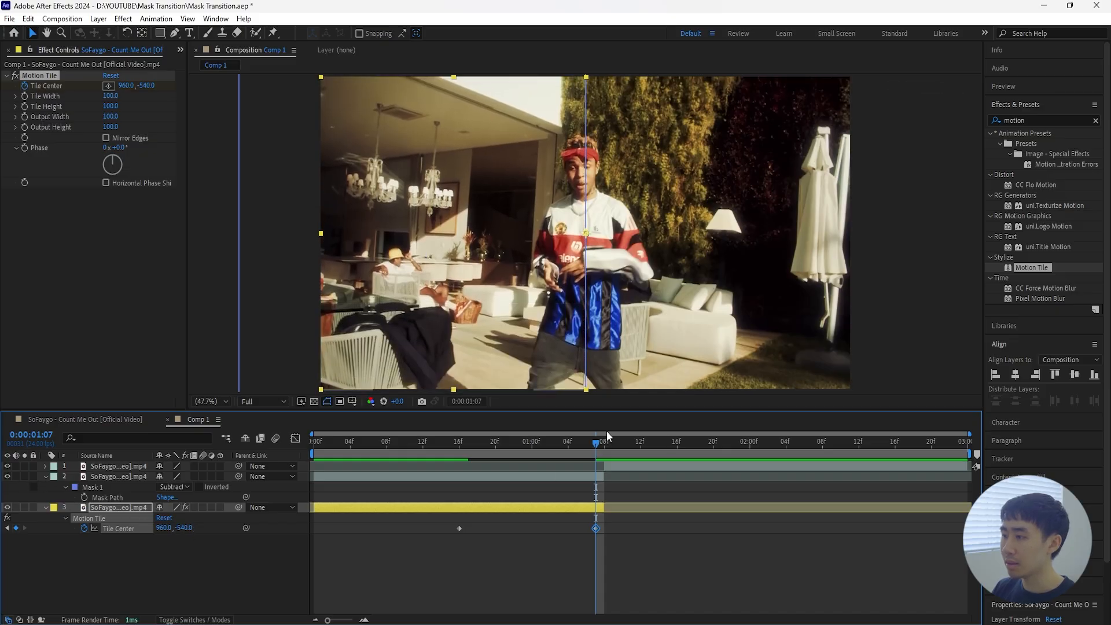
- Move the left half's end Tile Center keyframe to 0:00:01:08 and apply Easy Ease to both keyframes
{"action": "mouse_move", "coordinate": [595, 443]}
{"action": "left_mouse_down"}
{"action": "mouse_move", "coordinate": [421, 466]}
{"action": "mouse_move", "coordinate": [582, 448]}
{"action": "mouse_move", "coordinate": [356, 460]}
{"action": "mouse_move", "coordinate": [518, 444]}
{"action": "mouse_move", "coordinate": [546, 450]}
{"action": "mouse_move", "coordinate": [433, 464]}
{"action": "mouse_move", "coordinate": [596, 464]}
{"action": "left_mouse_up"}
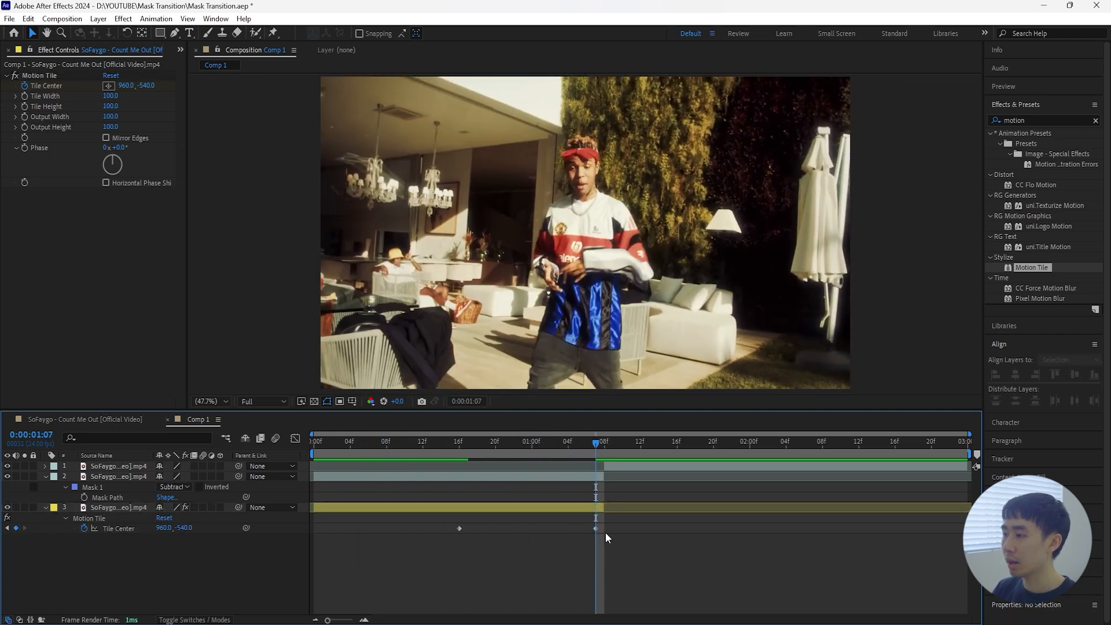
{"action": "left_click_drag", "start_coordinate": [596, 528], "coordinate": [453, 544]}
{"action": "key", "text": "F9"}
{"action": "left_click_drag", "start_coordinate": [586, 451], "coordinate": [508, 461]}
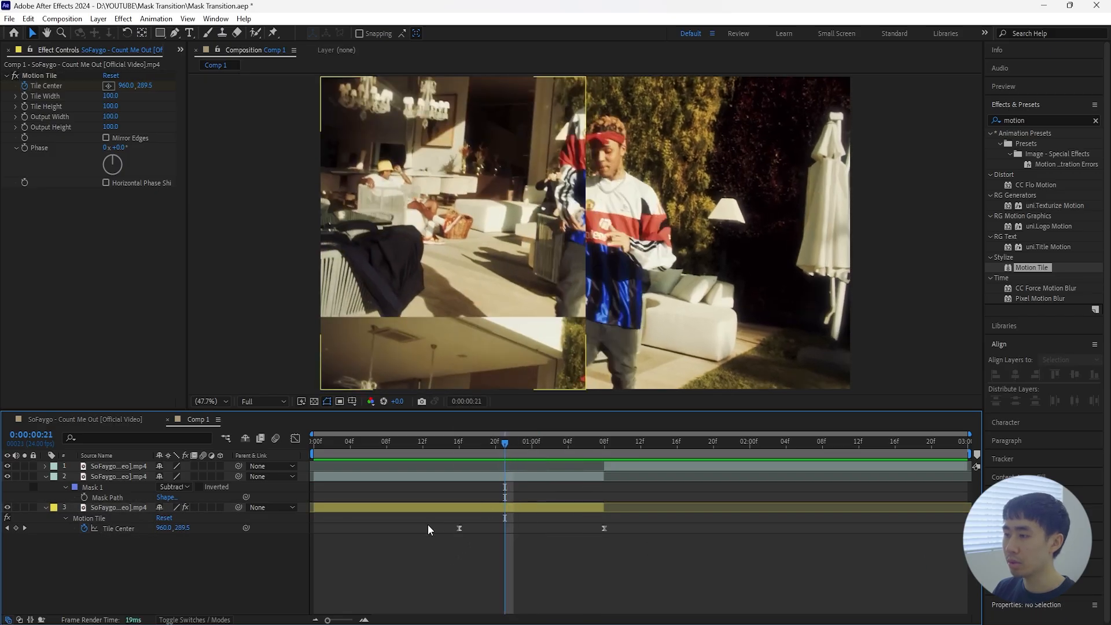
- Apply Motion Tile to the right-half layer with the Subtract mask and add a Tile Center keyframe at 0:00:00:16
{"action": "left_click", "coordinate": [469, 507]}
{"action": "left_click", "coordinate": [521, 477]}
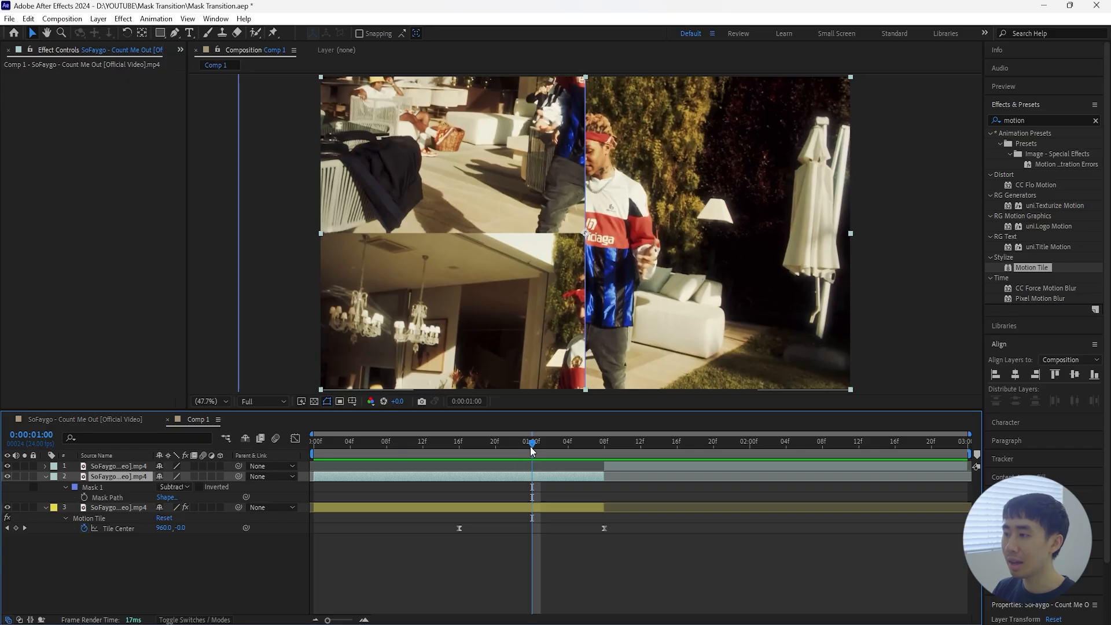
{"action": "mouse_move", "coordinate": [532, 452]}
{"action": "left_mouse_down"}
{"action": "mouse_move", "coordinate": [474, 461]}
{"action": "mouse_move", "coordinate": [535, 461]}
{"action": "mouse_move", "coordinate": [533, 449]}
{"action": "left_mouse_up"}
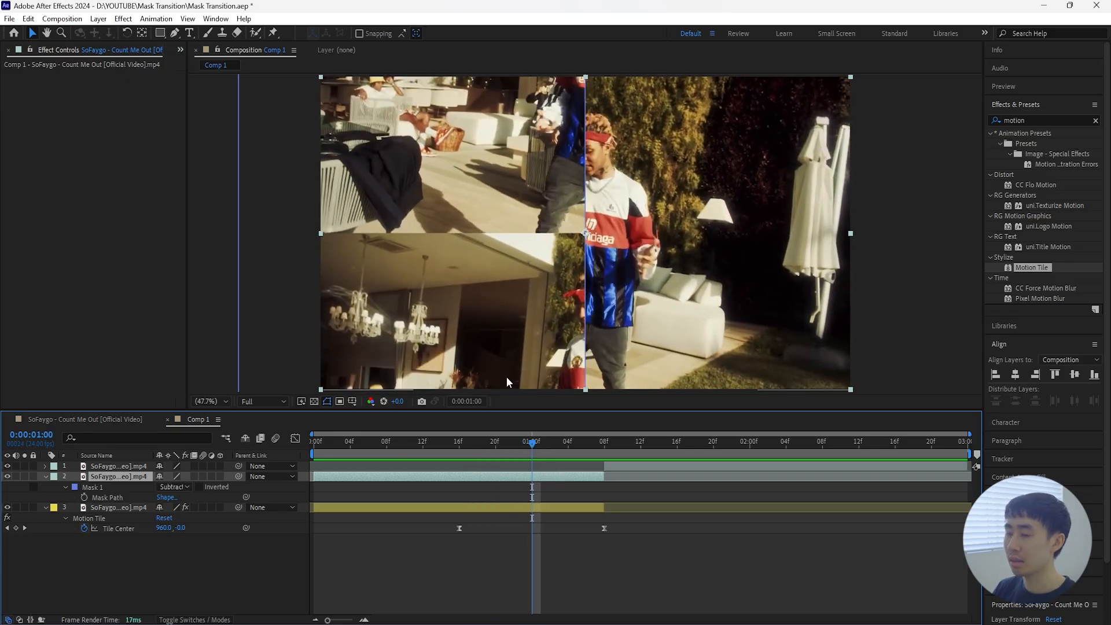
{"action": "left_click_drag", "start_coordinate": [1031, 267], "coordinate": [116, 477]}
{"action": "key", "text": "j"}
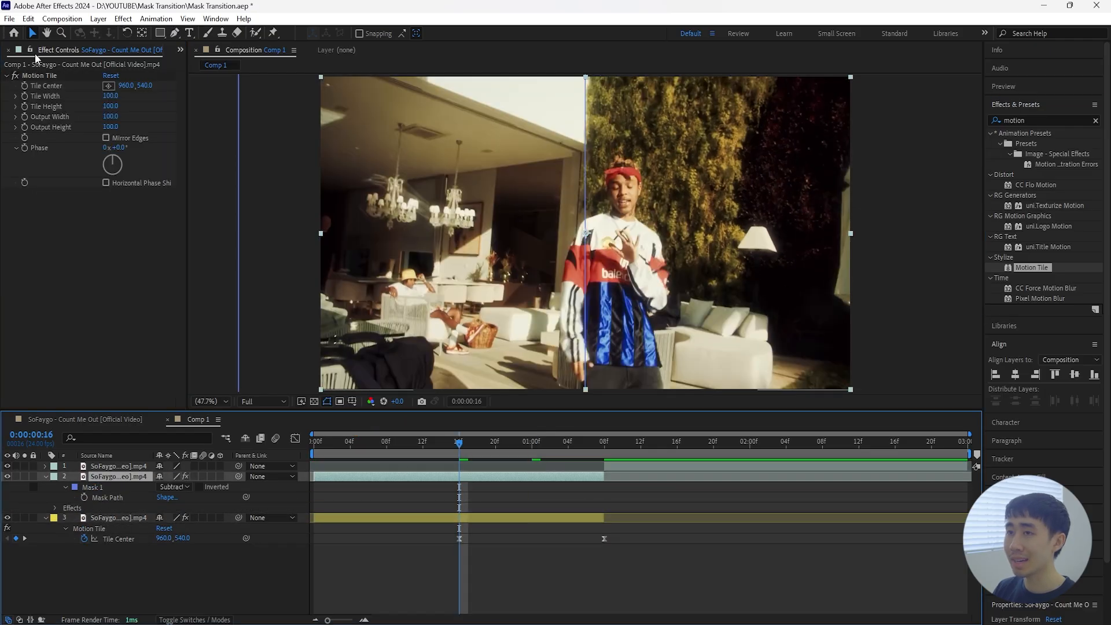
{"action": "left_click", "coordinate": [42, 76]}
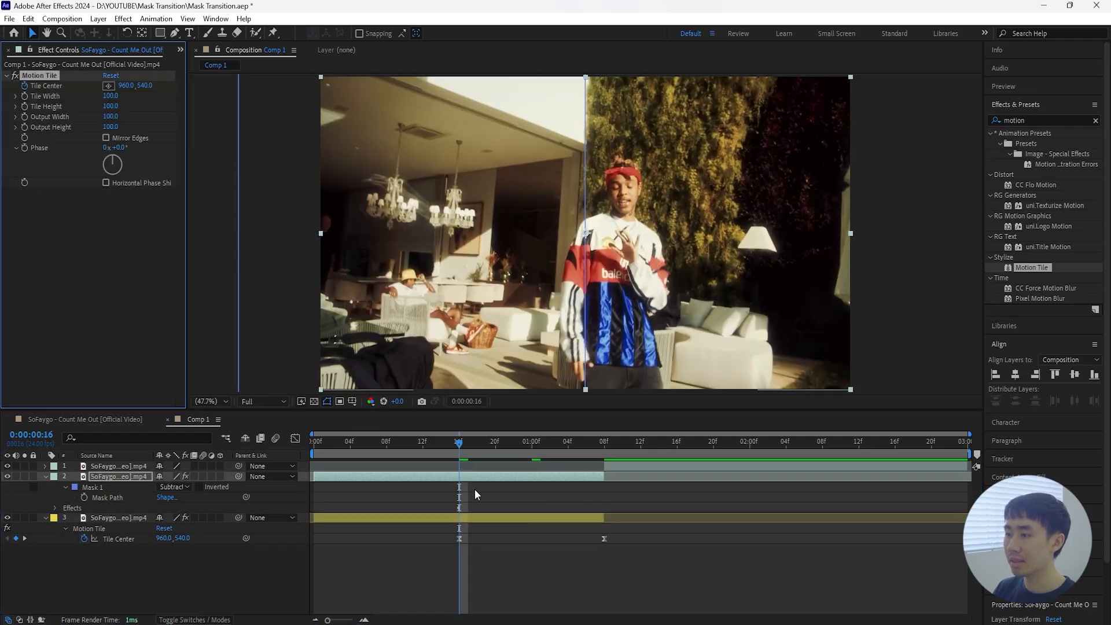
{"action": "key", "text": "u"}
{"action": "left_click", "coordinate": [477, 507]}
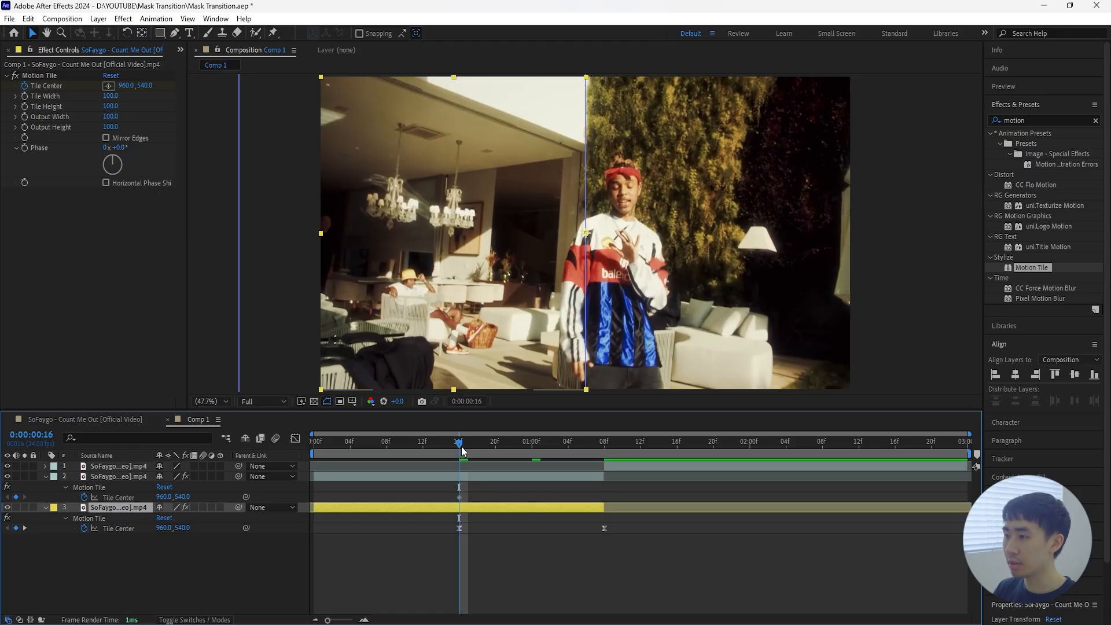
- Set the right-half layer's Tile Center to 960, 1620 at 0:00:01:07
{"action": "left_click_drag", "start_coordinate": [461, 449], "coordinate": [602, 438]}
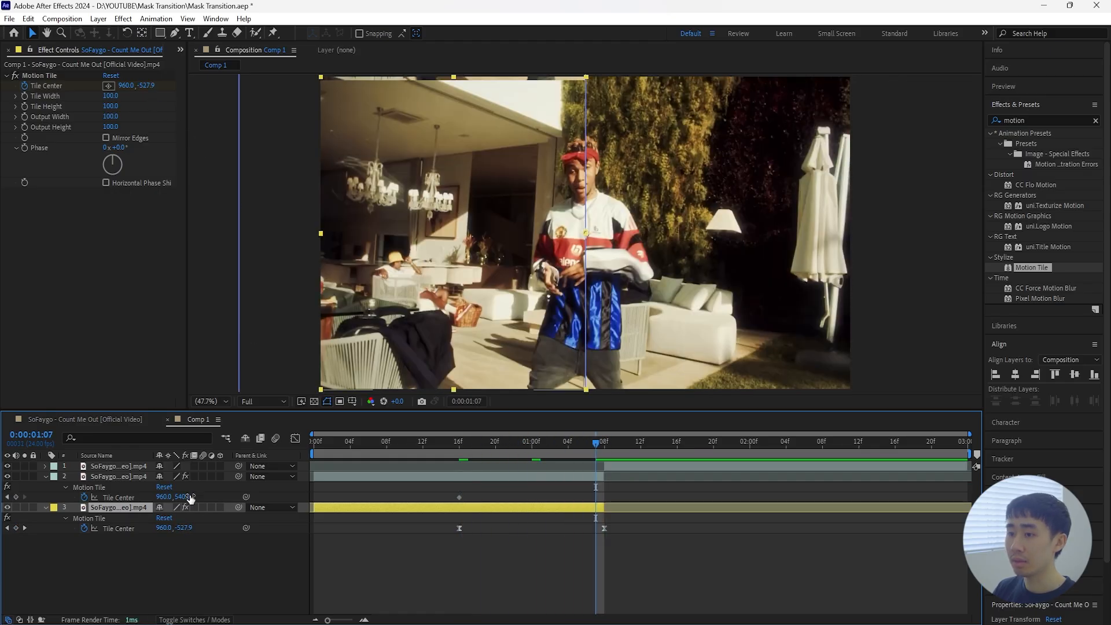
{"action": "left_click", "coordinate": [138, 477]}
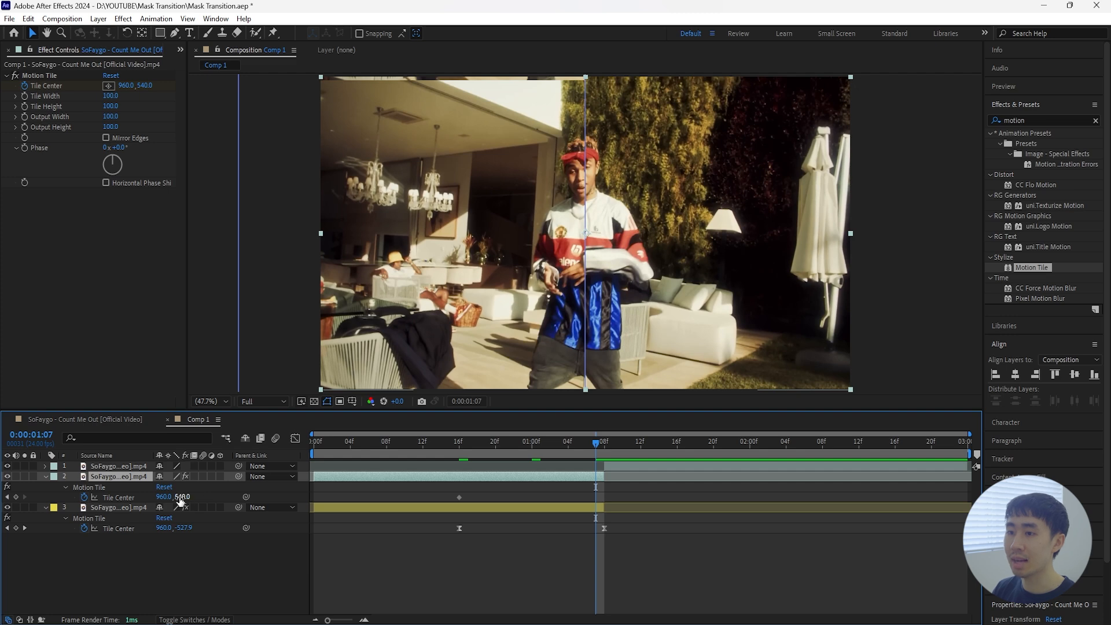
{"action": "left_click_drag", "start_coordinate": [182, 496], "coordinate": [807, 496]}
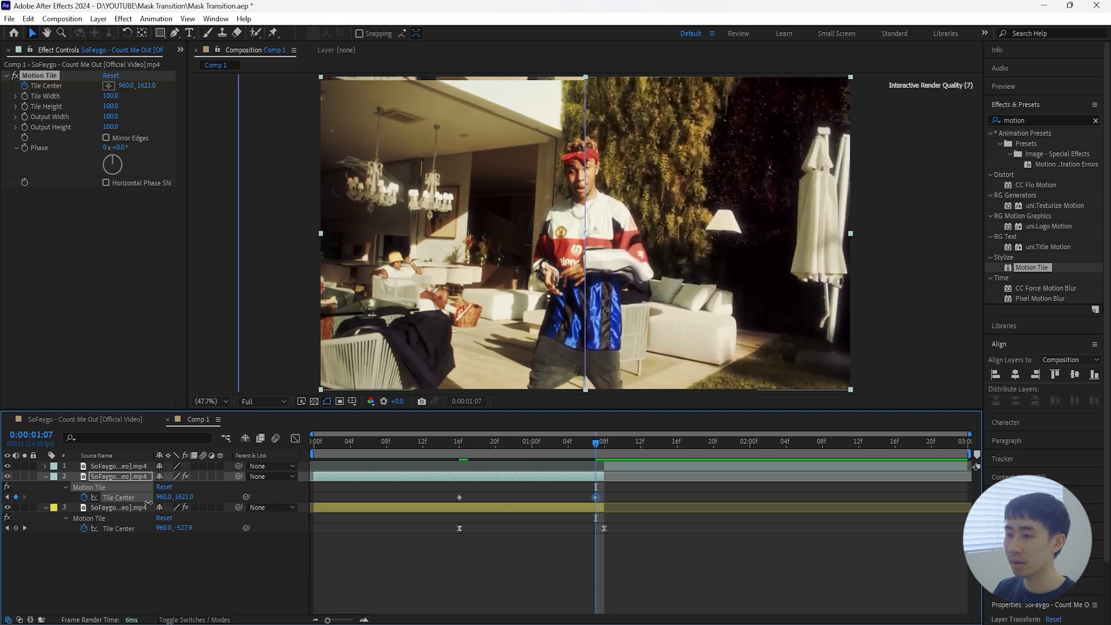
{"action": "left_click", "coordinate": [183, 498]}
{"action": "type", "text": "1620"}
{"action": "left_click", "coordinate": [233, 493]}
- Move the right half's end Tile Center keyframe to 0:00:01:08 and apply Easy Ease to both of its keyframes
{"action": "left_click", "coordinate": [597, 498]}
{"action": "left_click_drag", "start_coordinate": [597, 498], "coordinate": [451, 504]}
{"action": "left_click", "coordinate": [522, 442]}
{"action": "key", "text": "F9"}
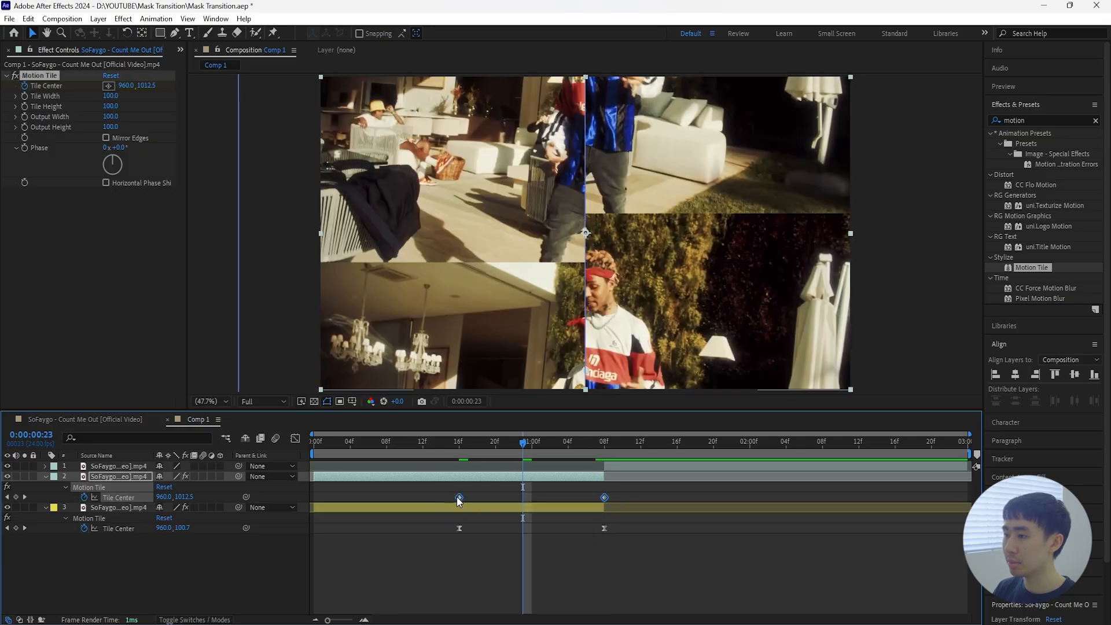
- Turn on motion blur for both half layers and enable it for the composition
{"action": "left_click", "coordinate": [126, 477]}
{"action": "left_click", "coordinate": [136, 507], "text": "shift"}
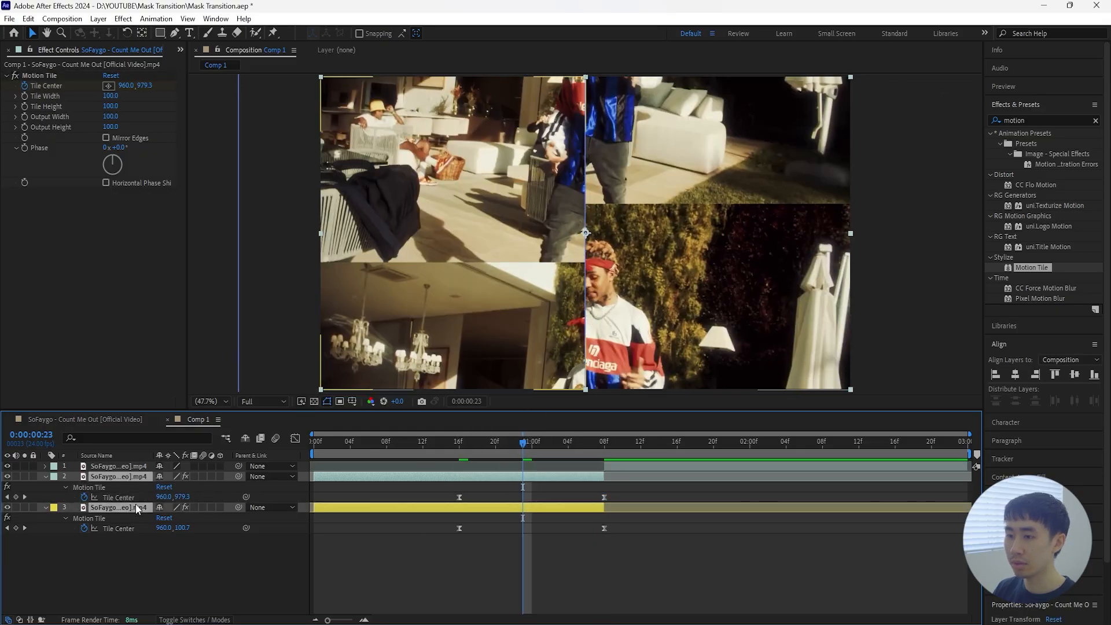
{"action": "left_click", "coordinate": [202, 476]}
{"action": "left_click", "coordinate": [275, 439]}
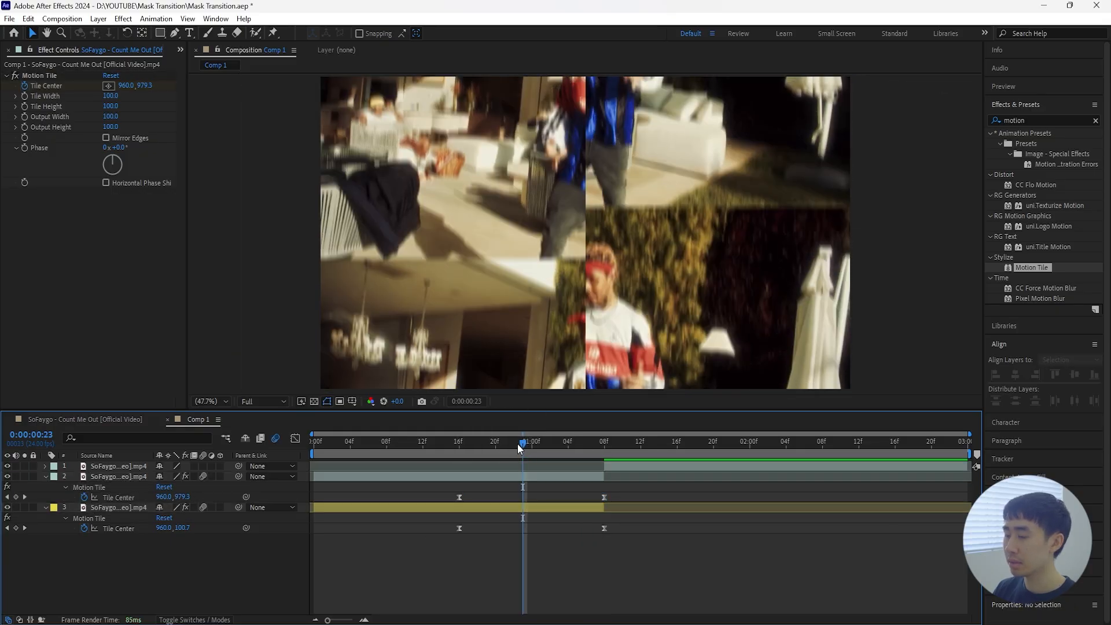
- Play back and scrub the transition from the start to check the opposing tile motion and motion blur
{"action": "key", "text": "Home"}
{"action": "key", "text": "space"}
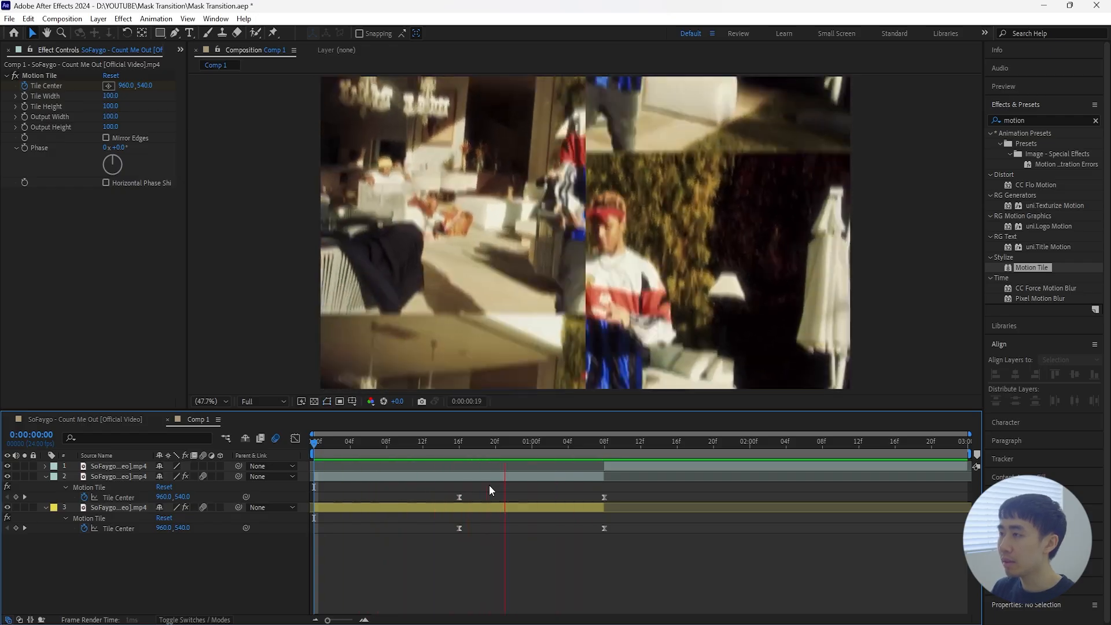
{"action": "key", "text": "space"}
{"action": "left_click_drag", "start_coordinate": [446, 442], "coordinate": [351, 486]}
{"action": "key", "text": "space"}
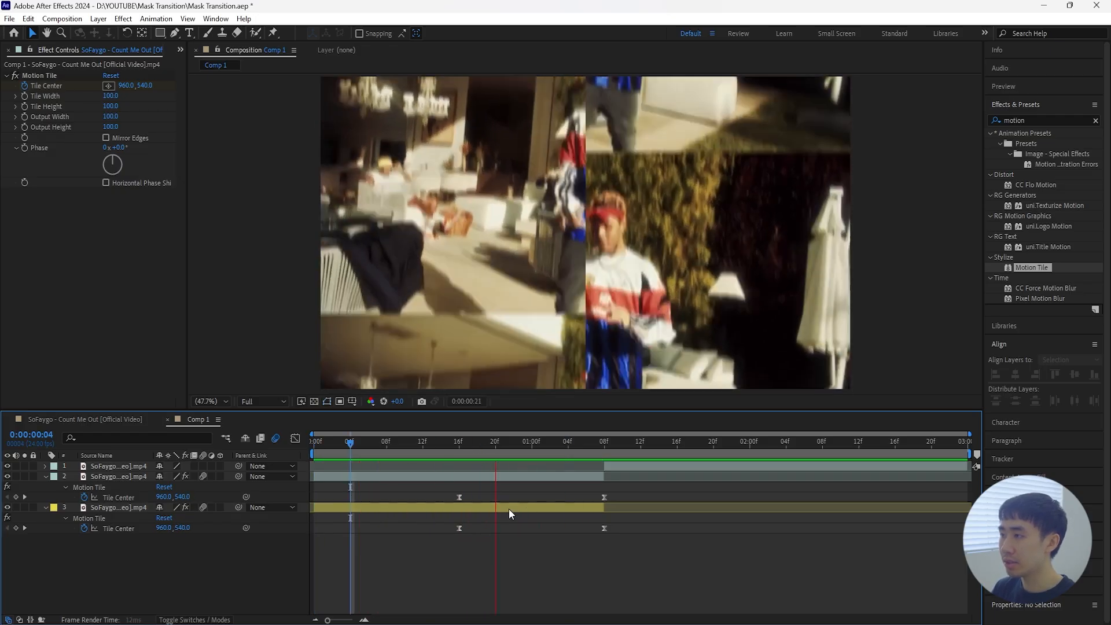
{"action": "key", "text": "space"}
{"action": "left_click_drag", "start_coordinate": [572, 443], "coordinate": [533, 474]}
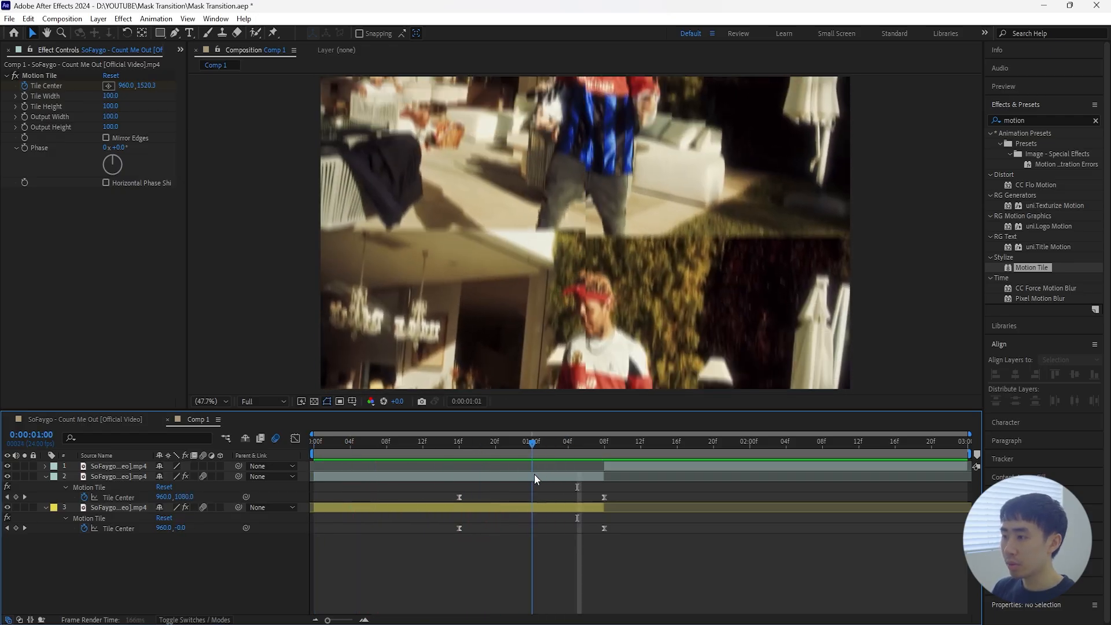
- Reshape the left half's Tile Center speed graph so it builds slowly and peaks at about 0:00:01:05
{"action": "left_click", "coordinate": [543, 507]}
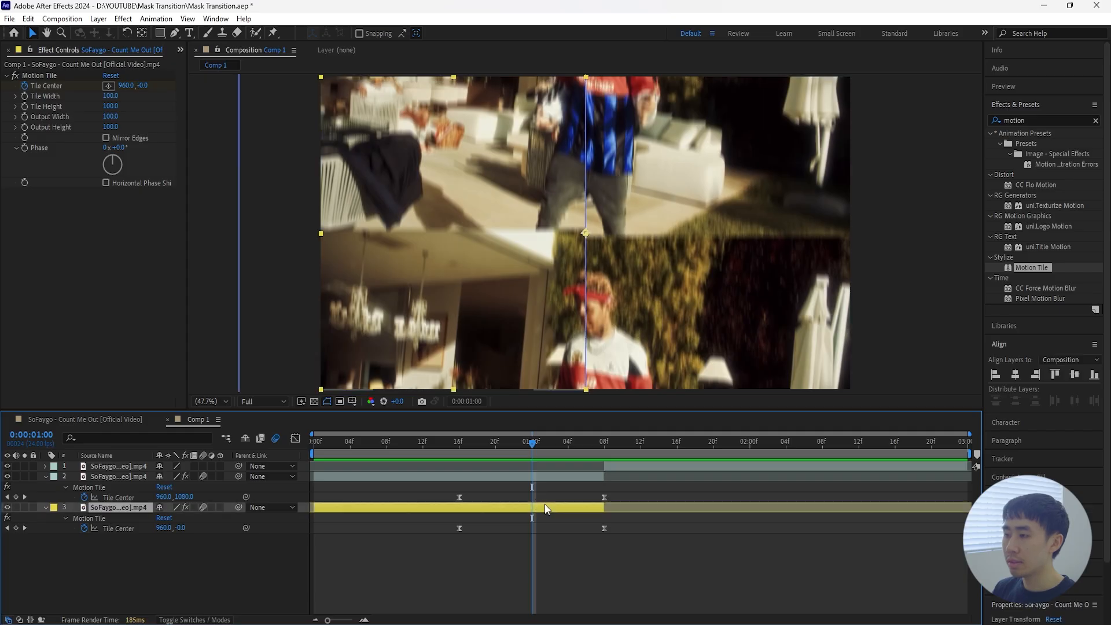
{"action": "left_click", "coordinate": [126, 529]}
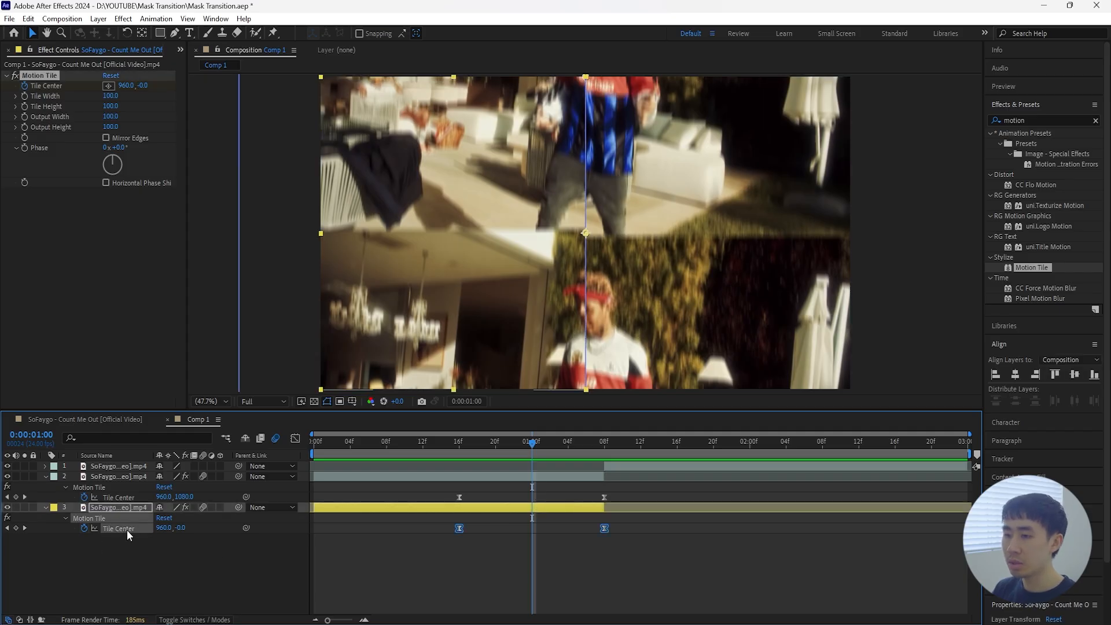
{"action": "left_click", "coordinate": [294, 439]}
{"action": "mouse_move", "coordinate": [432, 574]}
{"action": "left_mouse_down"}
{"action": "mouse_move", "coordinate": [492, 594]}
{"action": "mouse_move", "coordinate": [537, 584]}
{"action": "mouse_move", "coordinate": [449, 588]}
{"action": "left_mouse_up"}
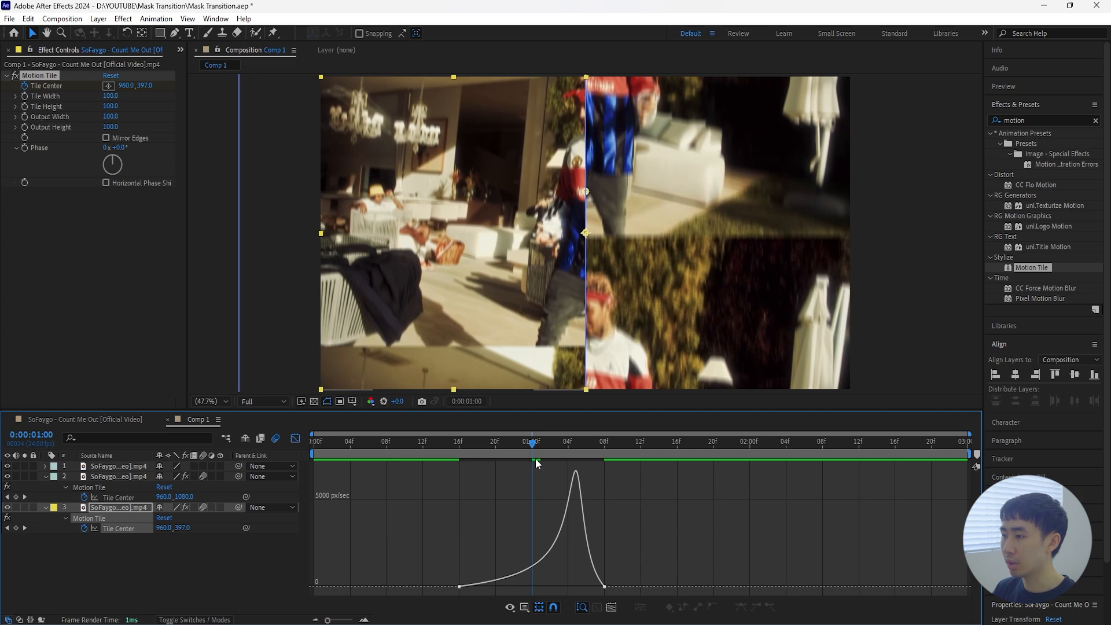
- Stretch the first keyframe's ease in the right half's Tile Center speed graph, then return to the layer bar view
{"action": "left_click_drag", "start_coordinate": [536, 458], "coordinate": [446, 467]}
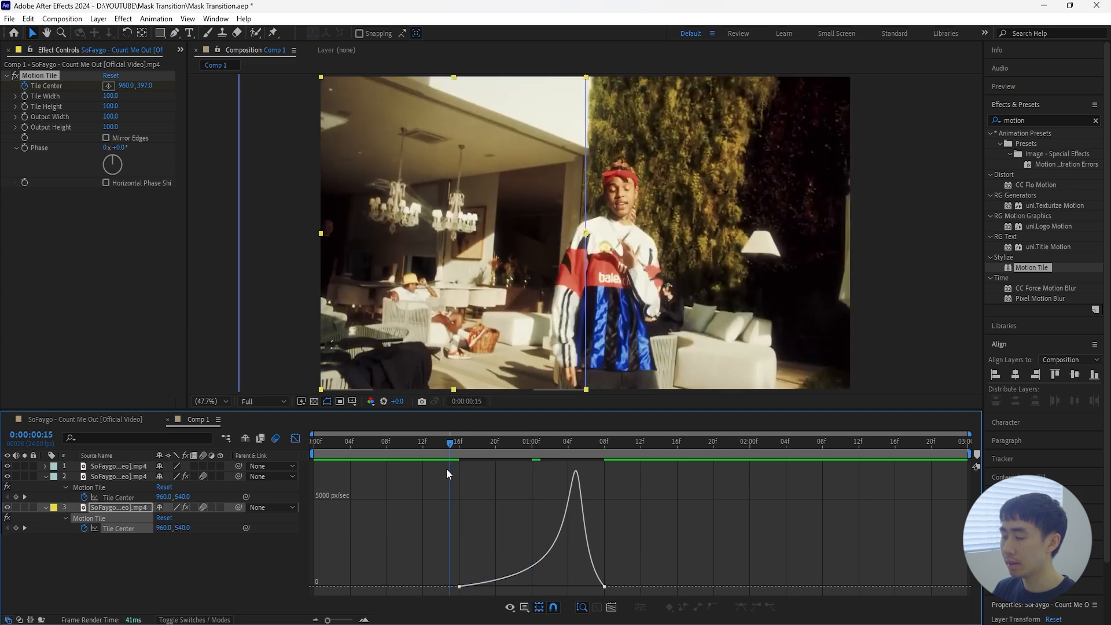
{"action": "left_click", "coordinate": [125, 497]}
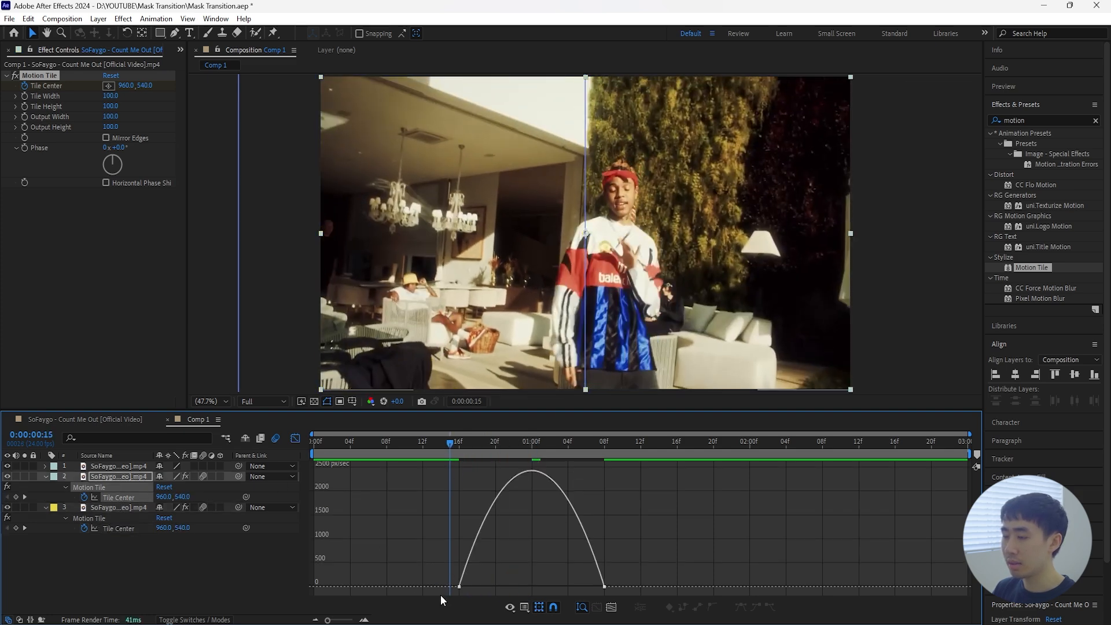
{"action": "left_click_drag", "start_coordinate": [456, 581], "coordinate": [533, 586]}
{"action": "left_click", "coordinate": [295, 439]}
{"action": "left_click", "coordinate": [405, 549]}
- Play the composition from the beginning to check the timing of the reshaped split-screen motion
{"action": "left_click_drag", "start_coordinate": [449, 446], "coordinate": [319, 471]}
{"action": "key", "text": "space"}
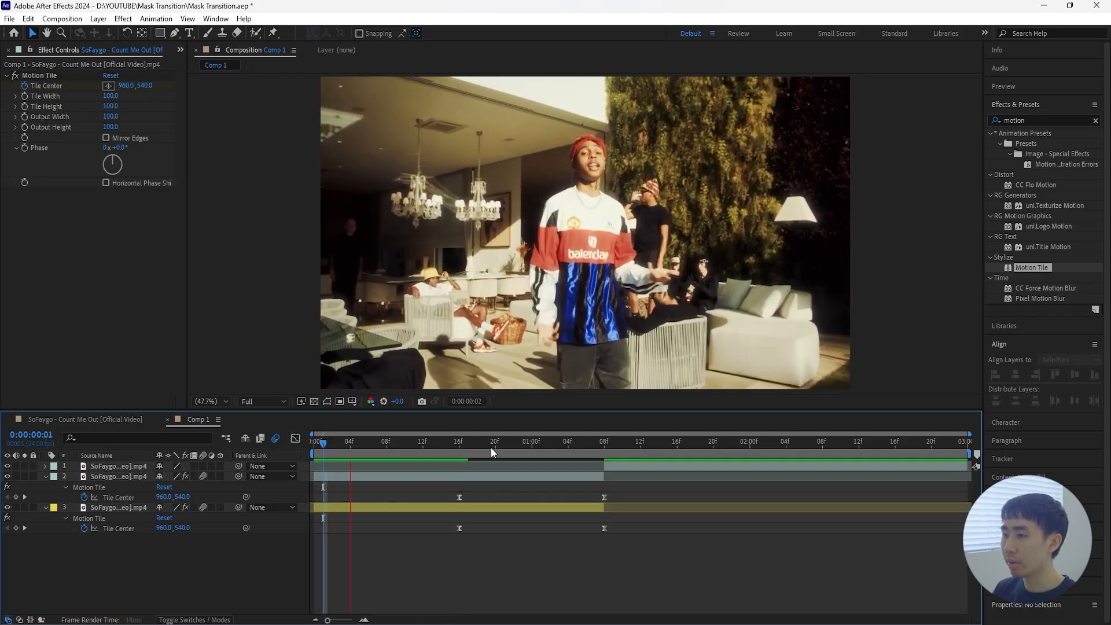
{"action": "key", "text": "space"}
{"action": "left_click_drag", "start_coordinate": [560, 441], "coordinate": [641, 435]}
{"action": "key", "text": "Home"}
{"action": "key", "text": "space"}
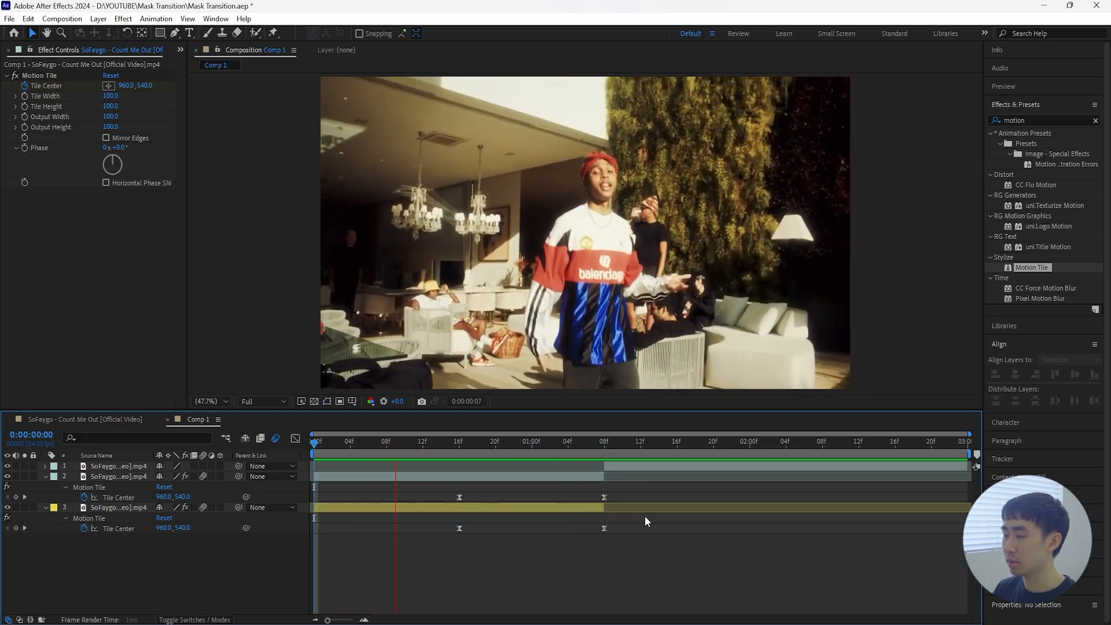
{"action": "key", "text": "space"}
- Set the current time to 0:00:01:08 and reveal the mask of the yellow left-half layer
{"action": "left_click_drag", "start_coordinate": [492, 449], "coordinate": [606, 492]}
{"action": "left_click", "coordinate": [619, 466]}
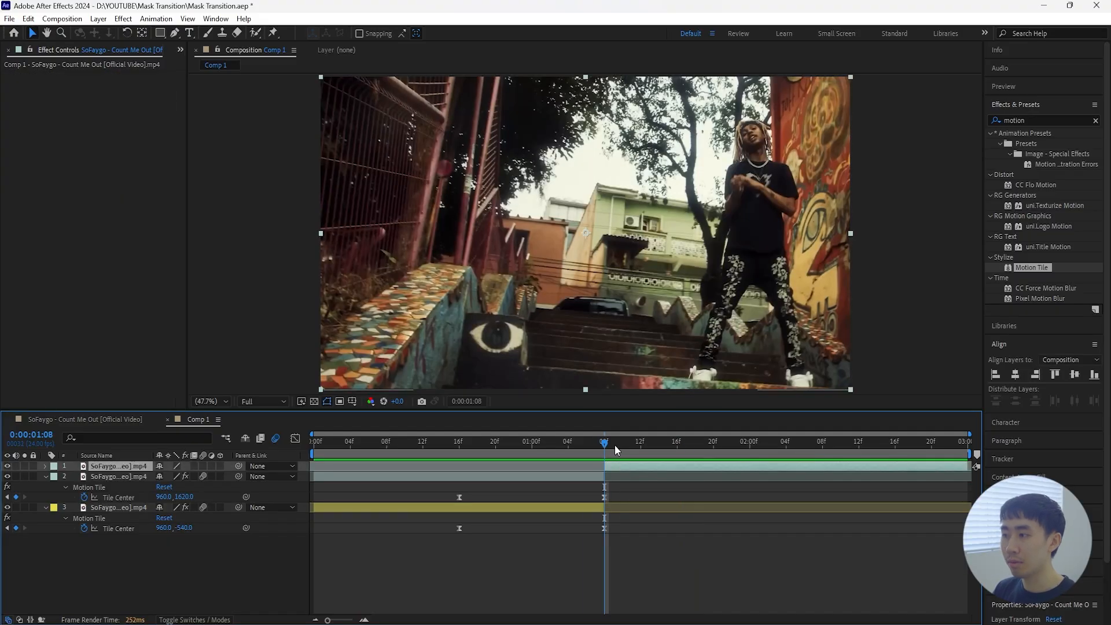
{"action": "left_click", "coordinate": [138, 508]}
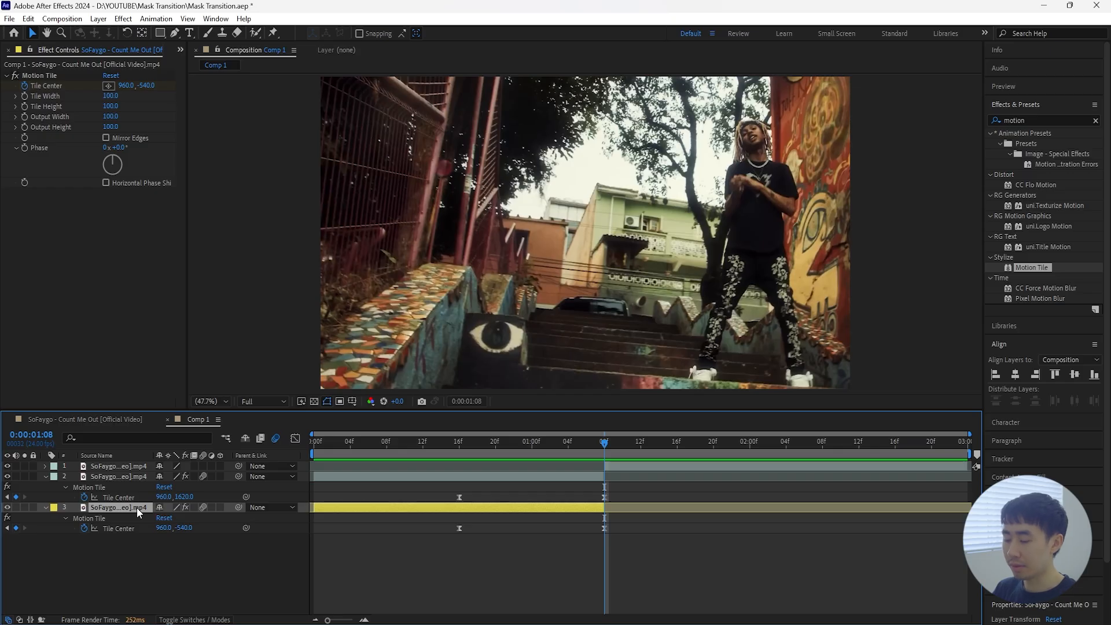
{"action": "key", "text": "m"}
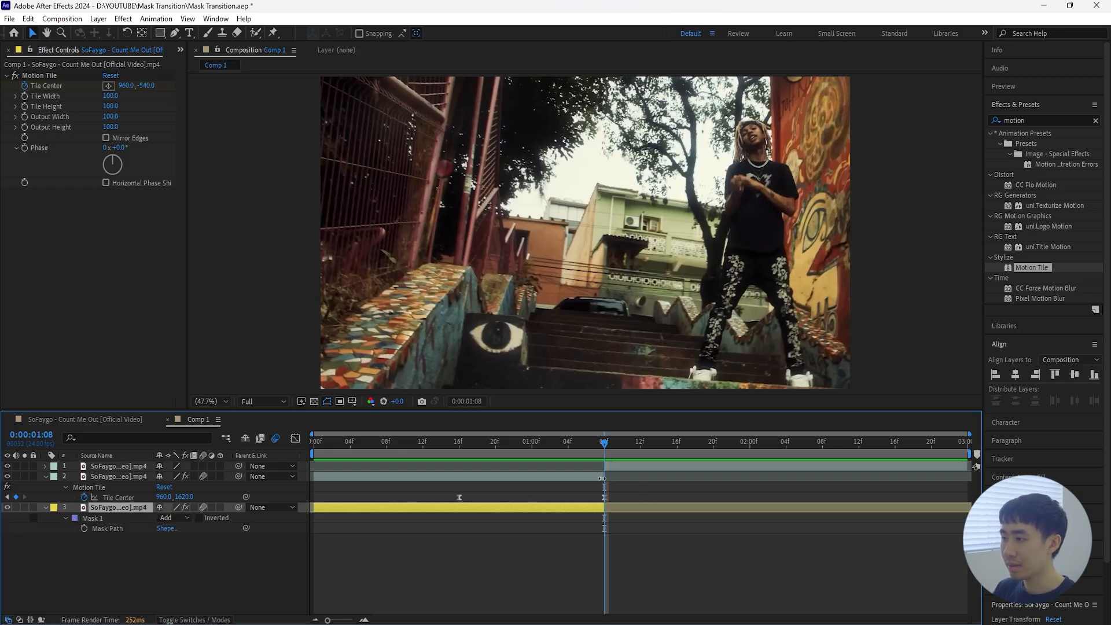
- Set the label colour of the second clip's layer to Yellow and leave that layer selected
{"action": "left_click", "coordinate": [622, 470]}
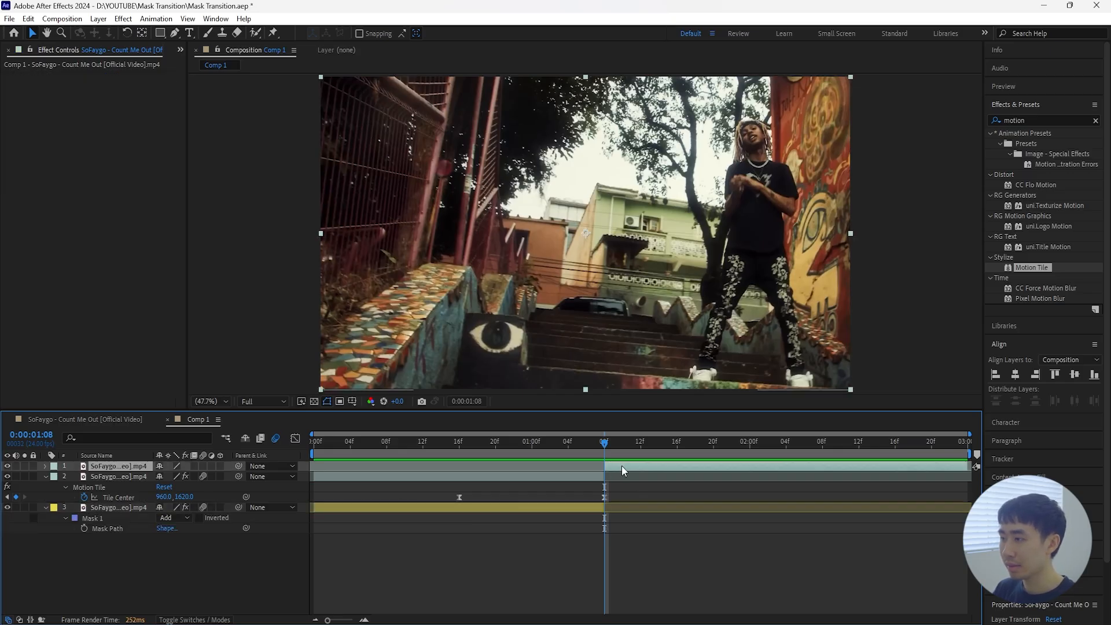
{"action": "left_click", "coordinate": [54, 467]}
{"action": "left_click", "coordinate": [100, 272]}
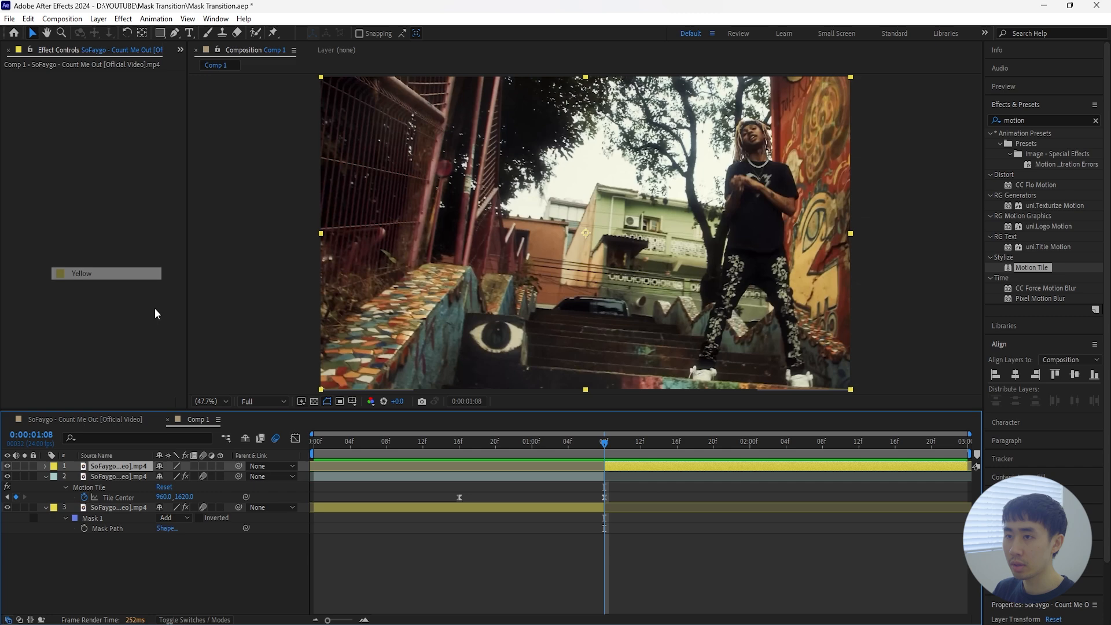
{"action": "left_click", "coordinate": [575, 506]}
{"action": "left_click", "coordinate": [626, 464]}
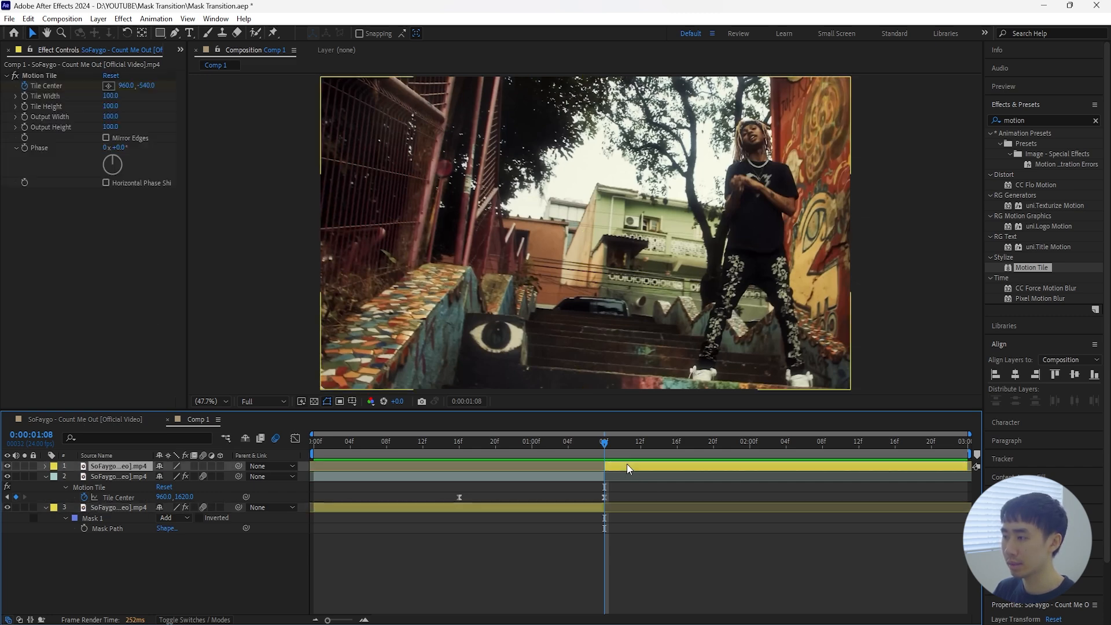
- Copy the mask from the first clip's left-half layer onto the second clip's layer and reveal it there
{"action": "left_click", "coordinate": [107, 520]}
{"action": "left_click", "coordinate": [129, 468]}
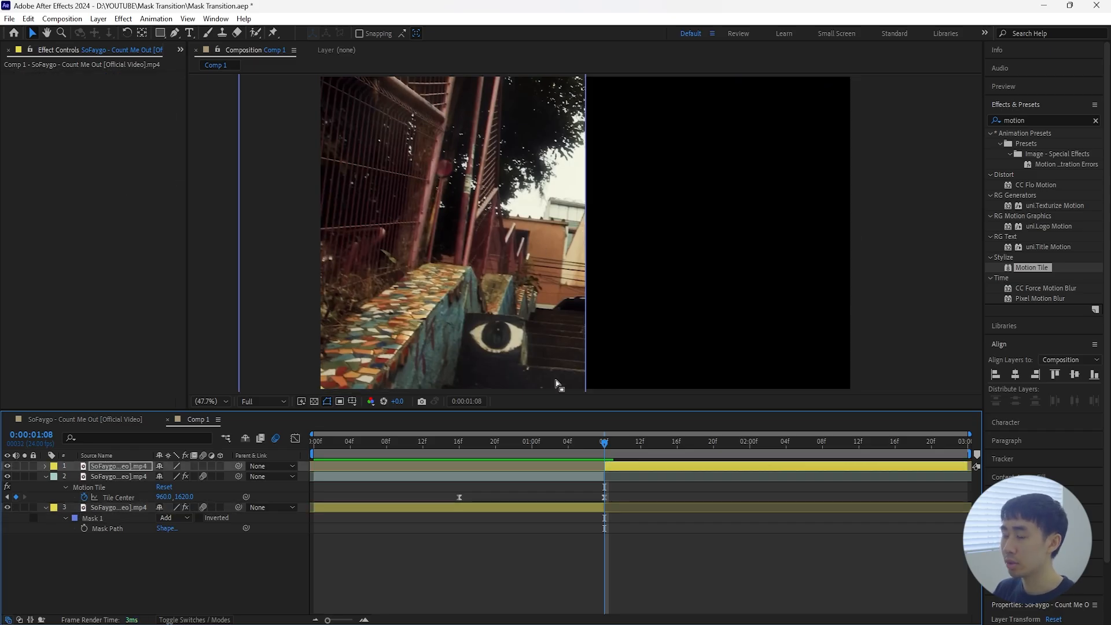
{"action": "left_click", "coordinate": [623, 464]}
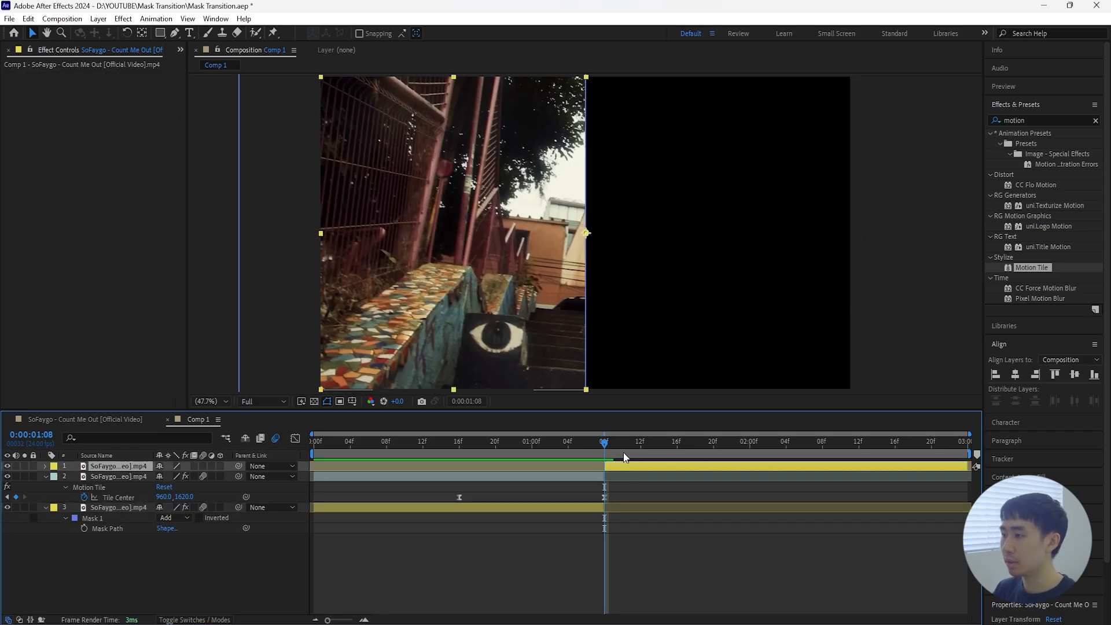
{"action": "key", "text": "m"}
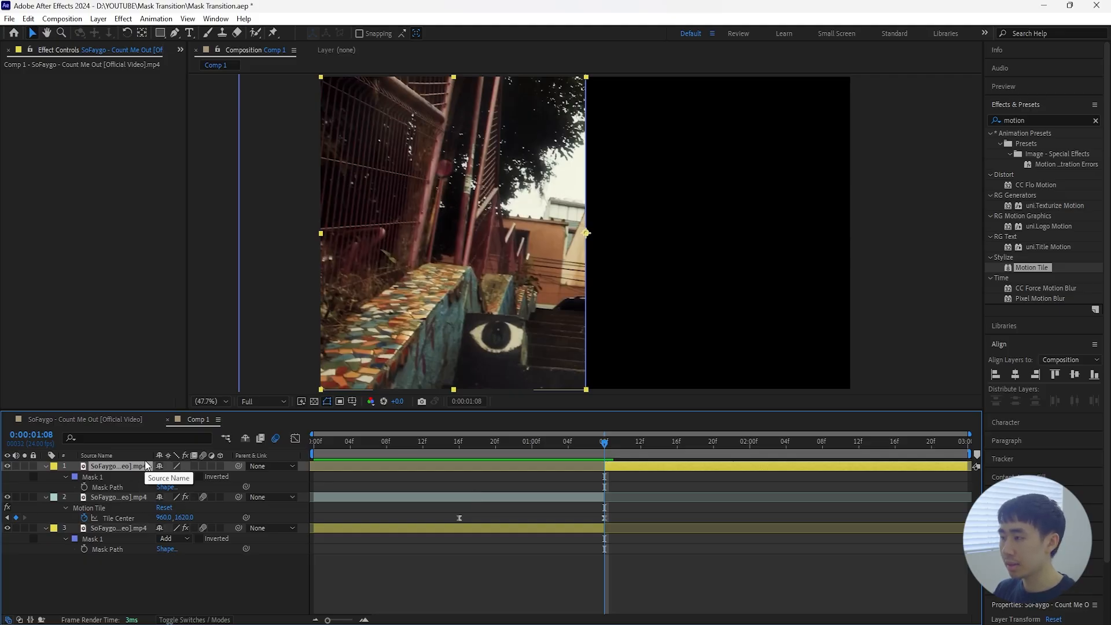
- Duplicate the second clip's masked layer and give the upper copy the same pale aqua label as the first clip's right half
{"action": "key", "text": "ctrl+d"}
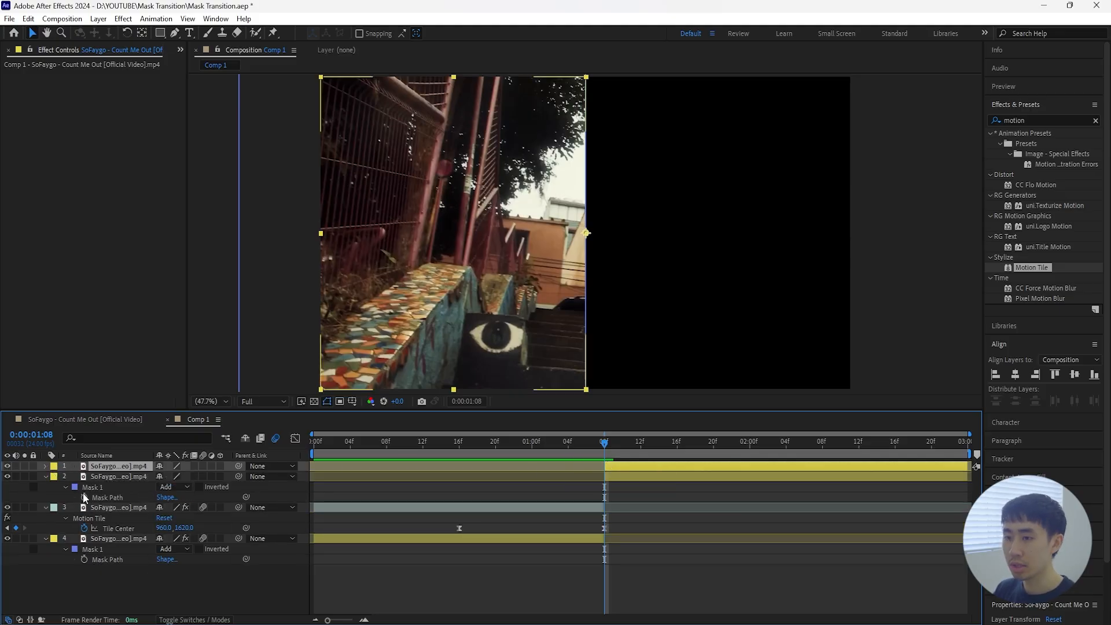
{"action": "left_click", "coordinate": [108, 507]}
{"action": "left_click", "coordinate": [113, 466]}
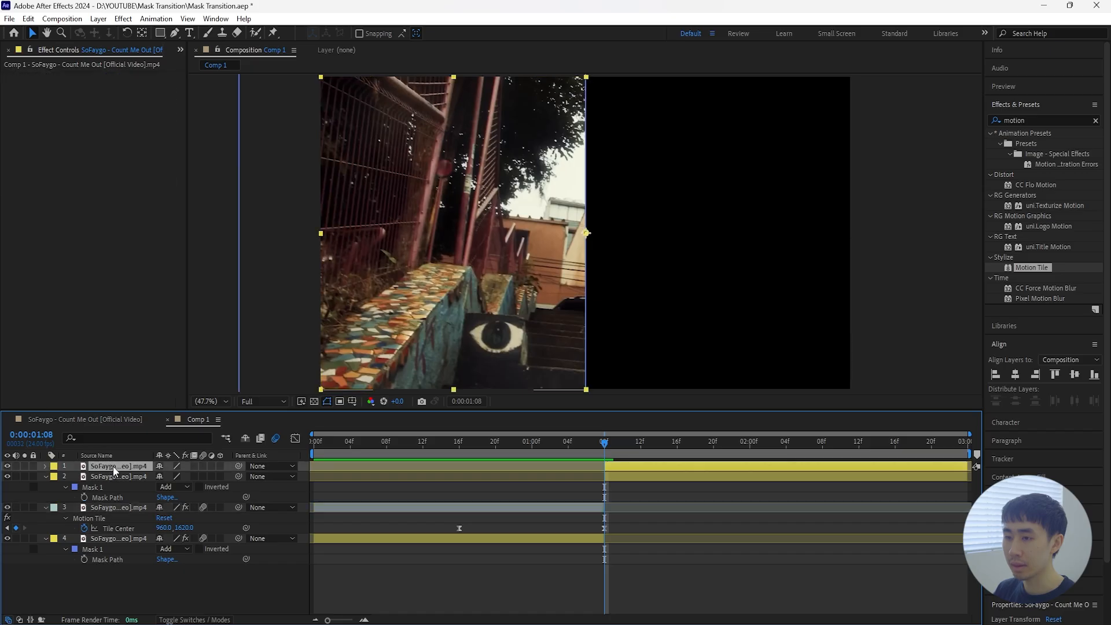
{"action": "left_click", "coordinate": [53, 465]}
{"action": "left_click", "coordinate": [95, 285]}
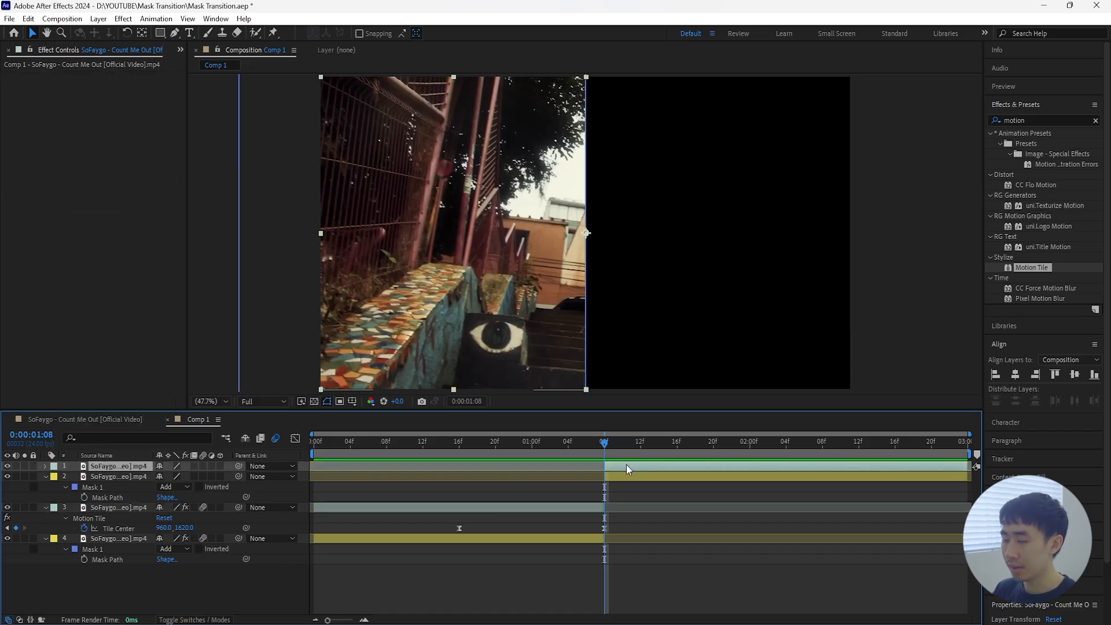
- Reveal Mask 1 on the upper copy of the second clip and set its mode to Subtract
{"action": "key", "text": "m"}
{"action": "left_click", "coordinate": [102, 478]}
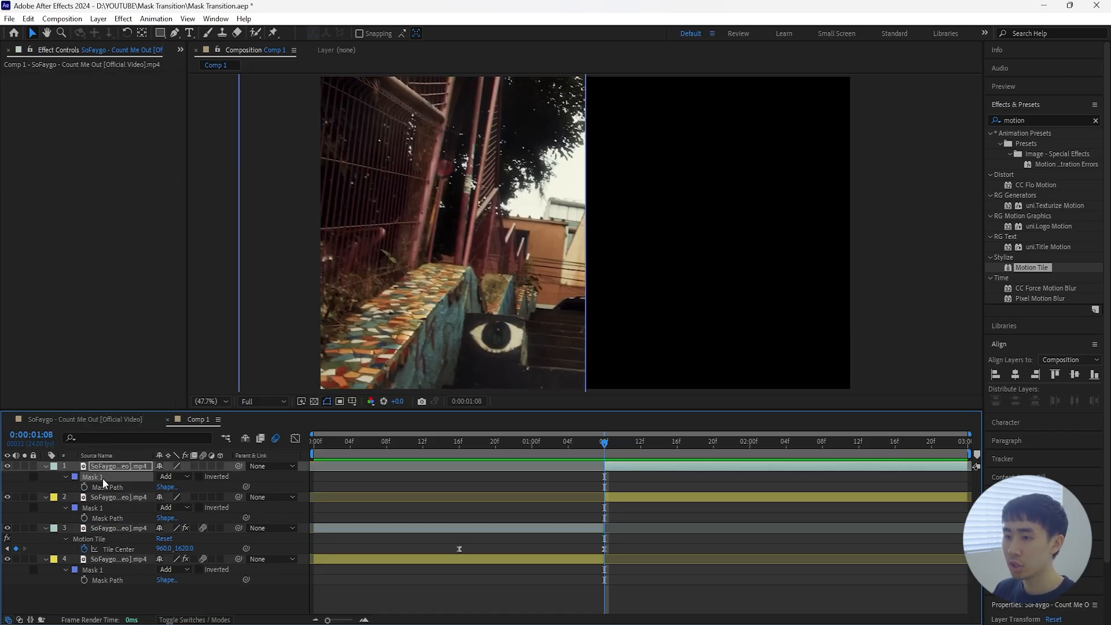
{"action": "left_click", "coordinate": [176, 476]}
{"action": "left_click", "coordinate": [202, 517]}
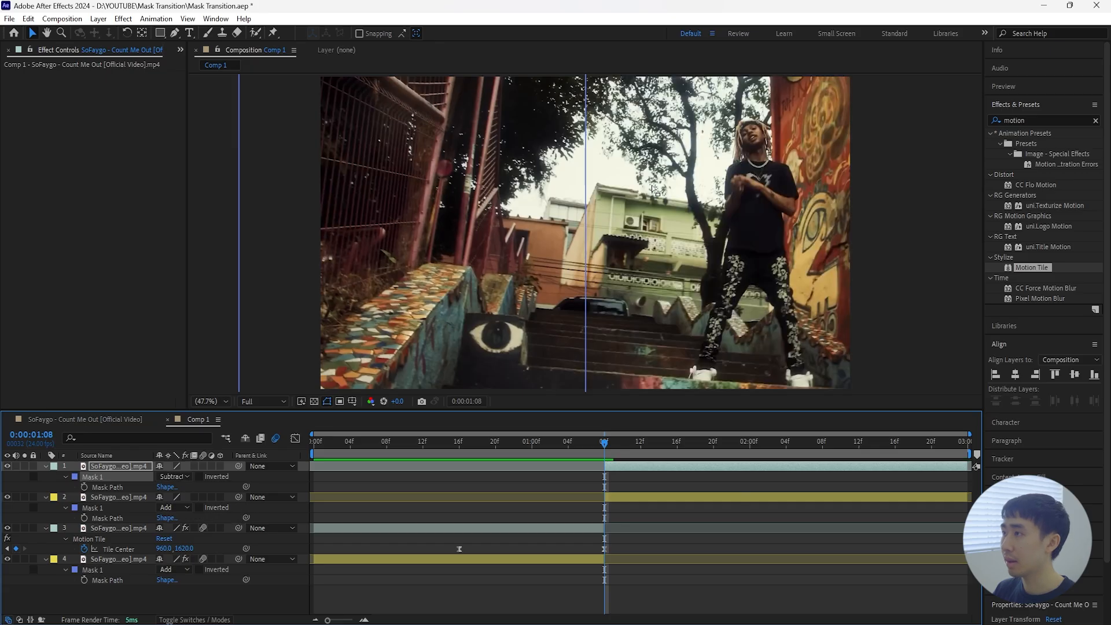
{"action": "left_click", "coordinate": [301, 607]}
- Scrub around the cut and examine the seam between the second clip's two masked halves
{"action": "left_click_drag", "start_coordinate": [607, 445], "coordinate": [532, 448]}
{"action": "left_click", "coordinate": [604, 444]}
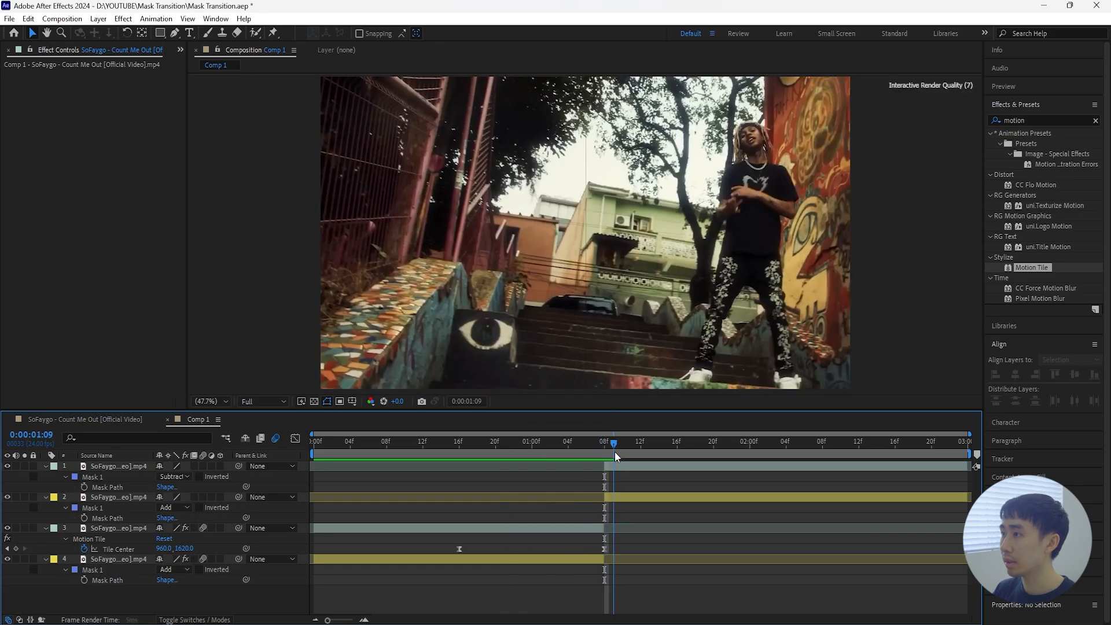
{"action": "left_click", "coordinate": [605, 466]}
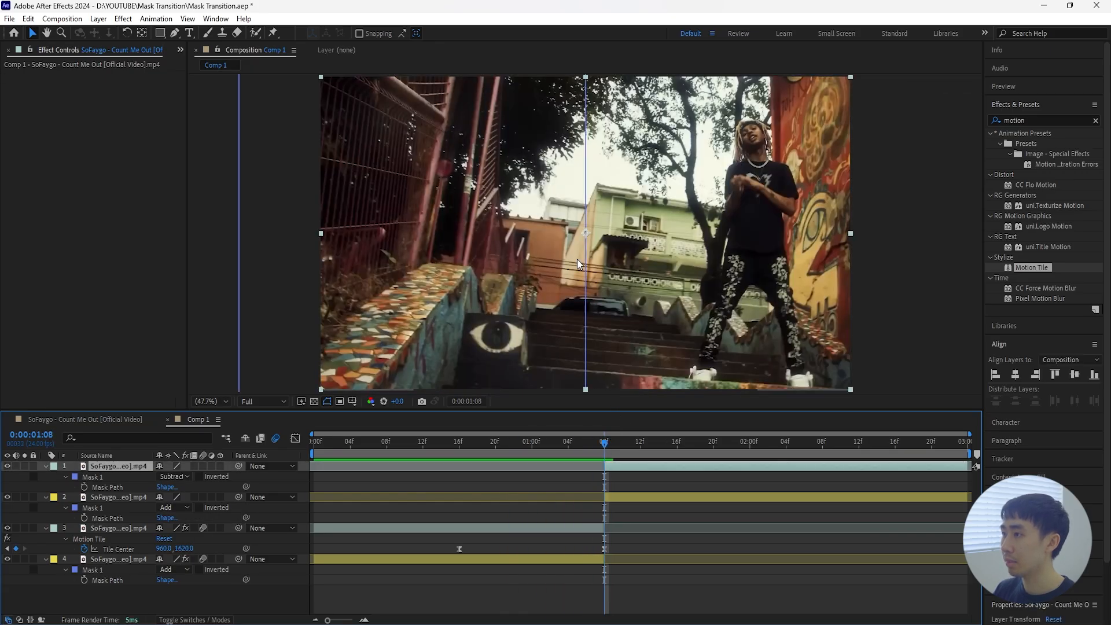
{"action": "left_click", "coordinate": [113, 477]}
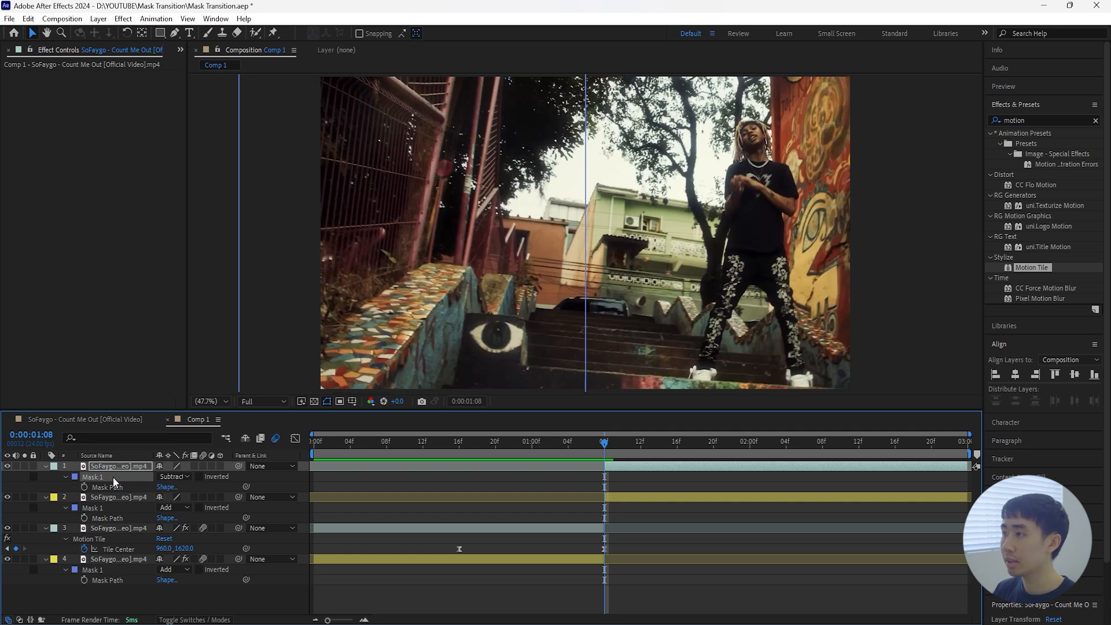
{"action": "left_click", "coordinate": [310, 373]}
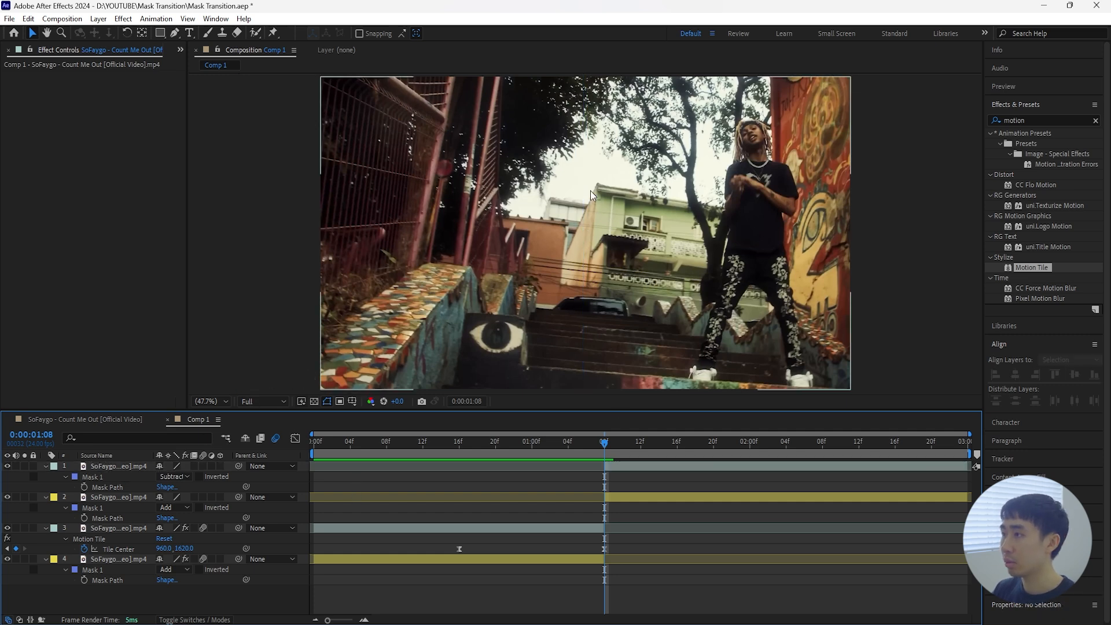
{"action": "left_click_drag", "start_coordinate": [603, 443], "coordinate": [544, 452]}
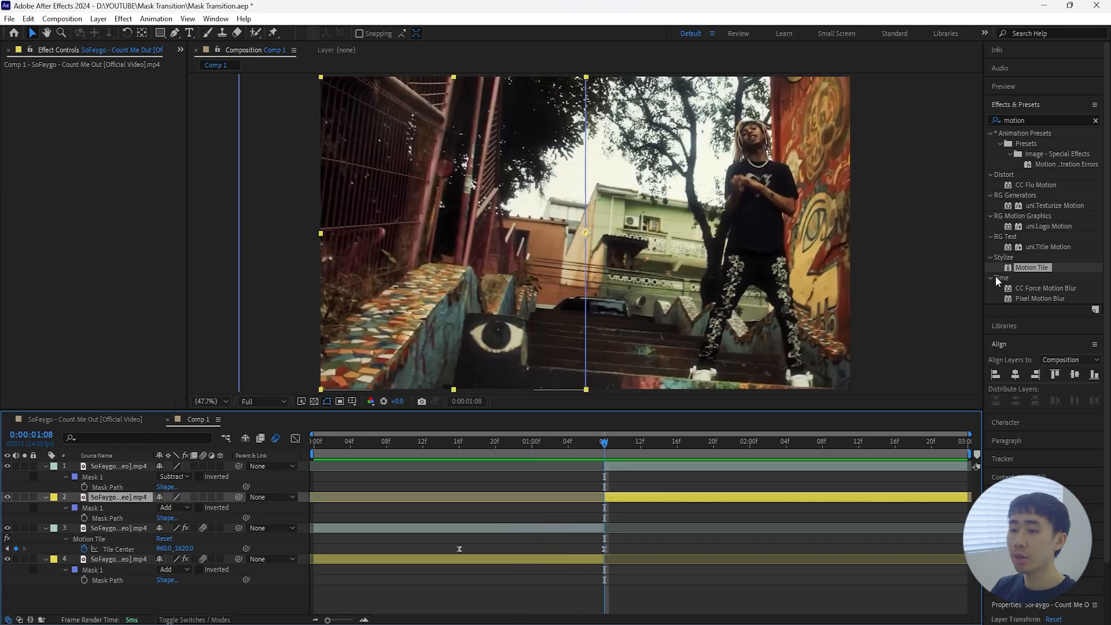
- Apply Motion Tile to the second clip's left half, keyframe Tile Center at 0:00:02:00, and return to 0:00:01:08 with the keyframes revealed
{"action": "left_click_drag", "start_coordinate": [1024, 267], "coordinate": [120, 499]}
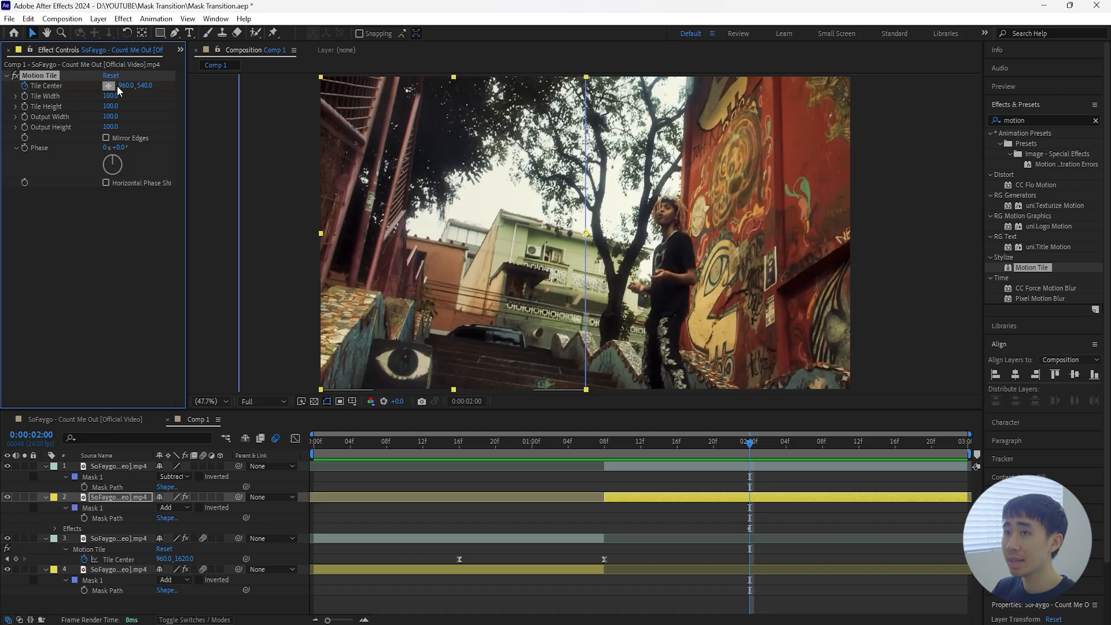
{"action": "left_click_drag", "start_coordinate": [718, 446], "coordinate": [605, 453]}
{"action": "key", "text": "u"}
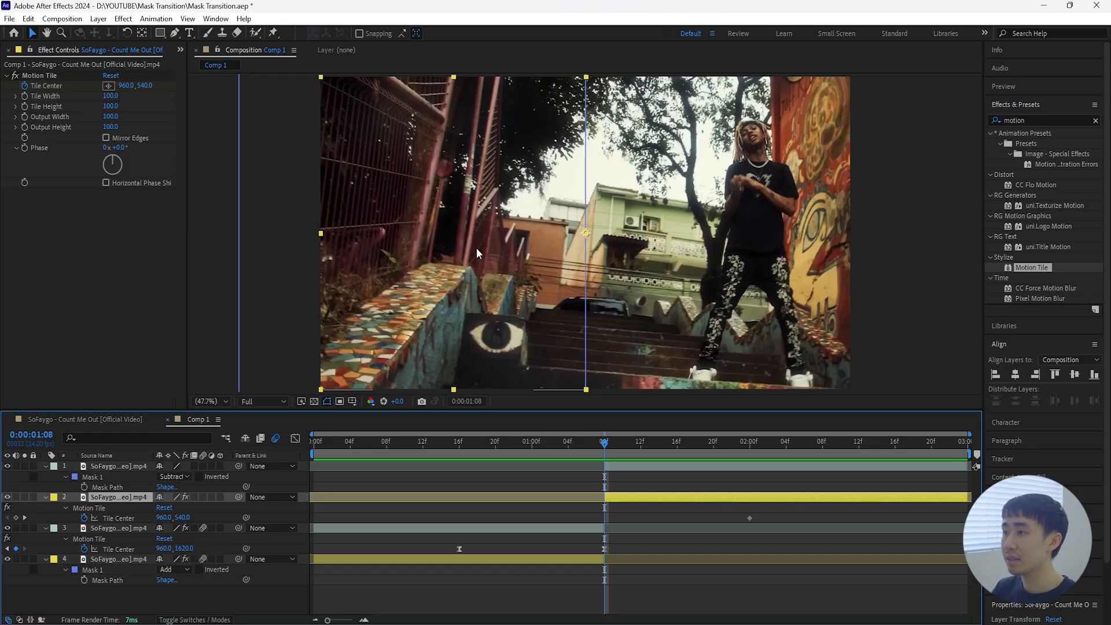
- Set the second clip's left-half Tile Center Y to 1768 at 0:00:01:08 and Easy Ease both keyframes
{"action": "left_click", "coordinate": [559, 559]}
{"action": "mouse_move", "coordinate": [605, 470]}
{"action": "left_mouse_down"}
{"action": "mouse_move", "coordinate": [390, 475]}
{"action": "mouse_move", "coordinate": [513, 461]}
{"action": "mouse_move", "coordinate": [526, 443]}
{"action": "mouse_move", "coordinate": [605, 449]}
{"action": "left_mouse_up"}
{"action": "left_click", "coordinate": [622, 498]}
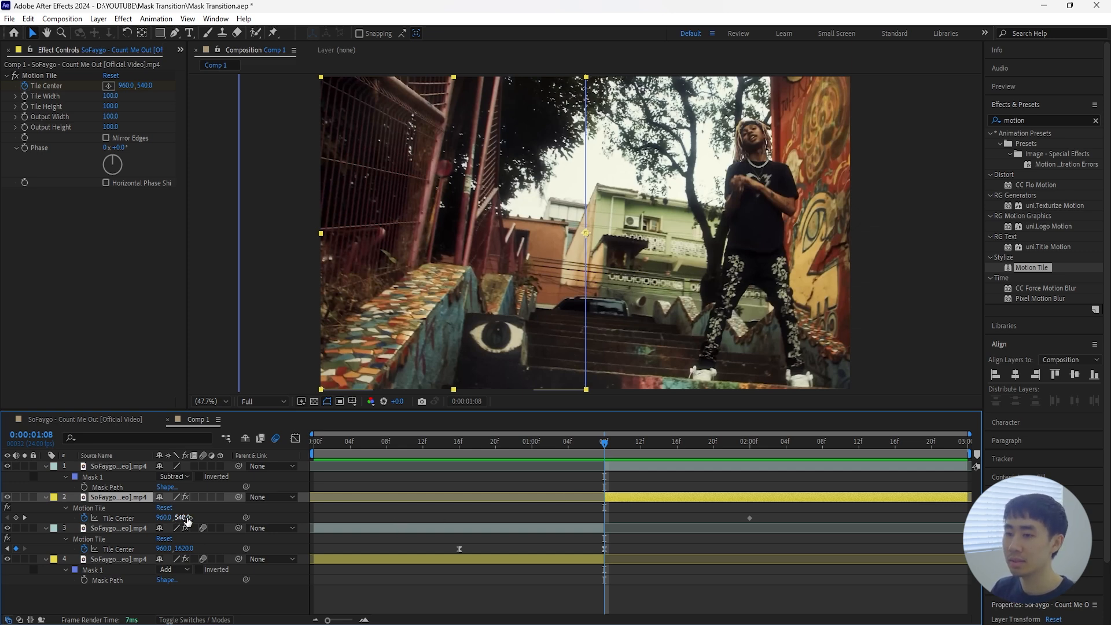
{"action": "left_click_drag", "start_coordinate": [187, 519], "coordinate": [672, 519]}
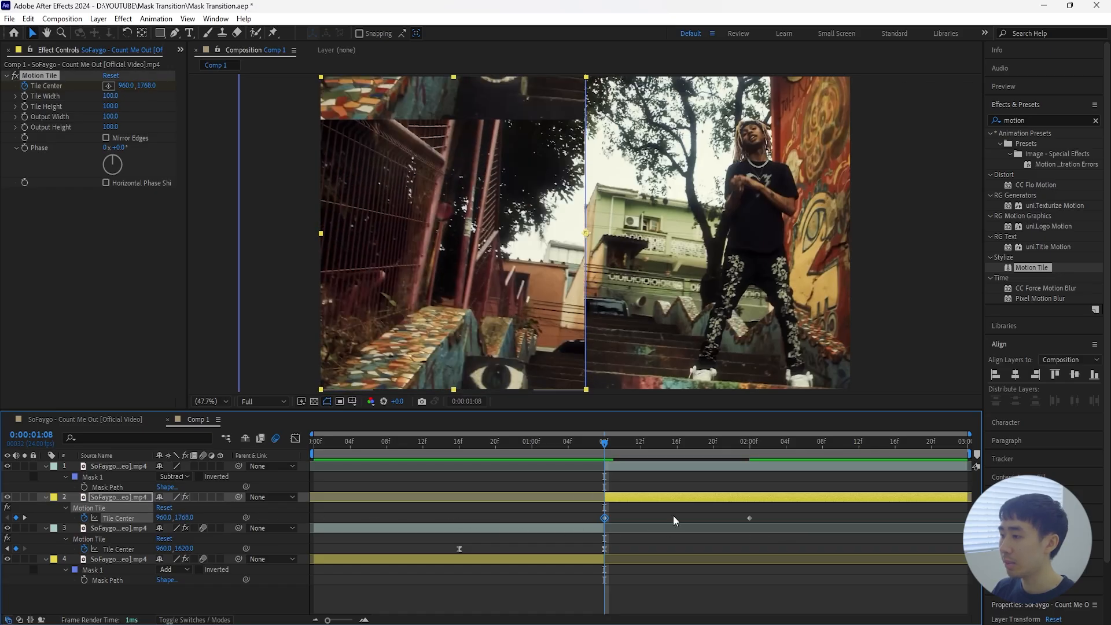
{"action": "left_click_drag", "start_coordinate": [759, 511], "coordinate": [600, 521]}
{"action": "right_click", "coordinate": [605, 519]}
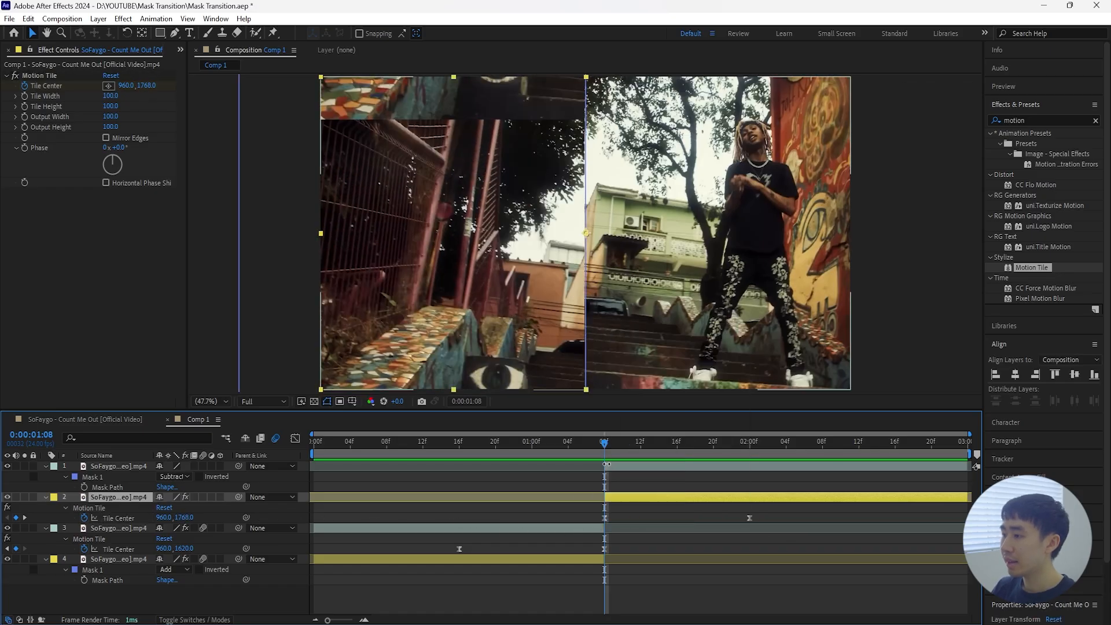
- Preview the frames around the cut to compare the left half's motion in both clips, ending at 0:00:01:08
{"action": "key", "text": "space"}
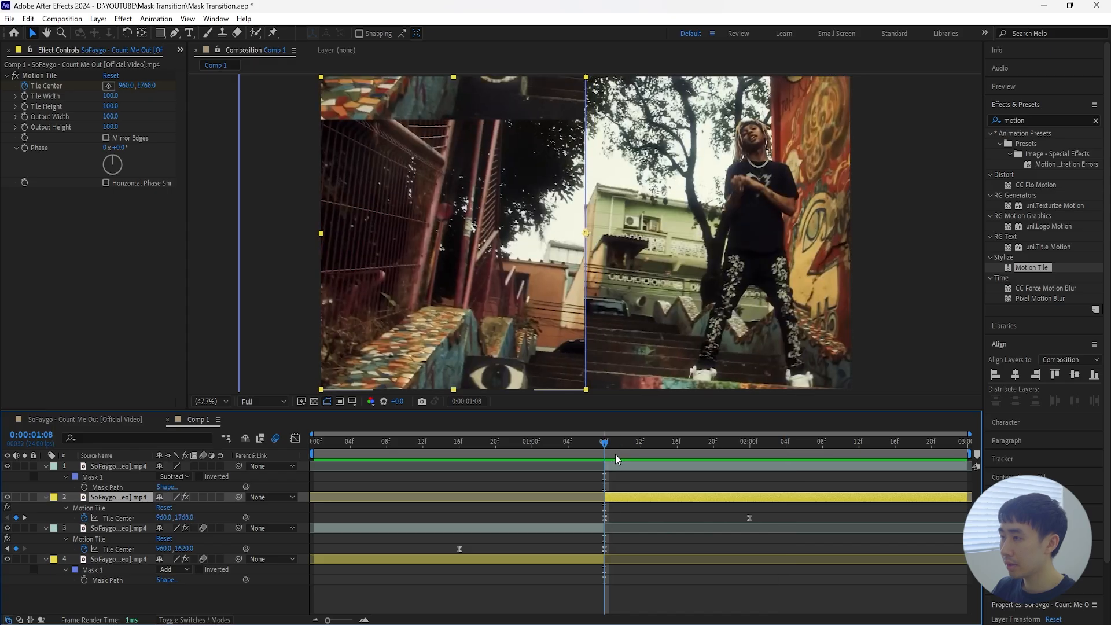
{"action": "key", "text": "space"}
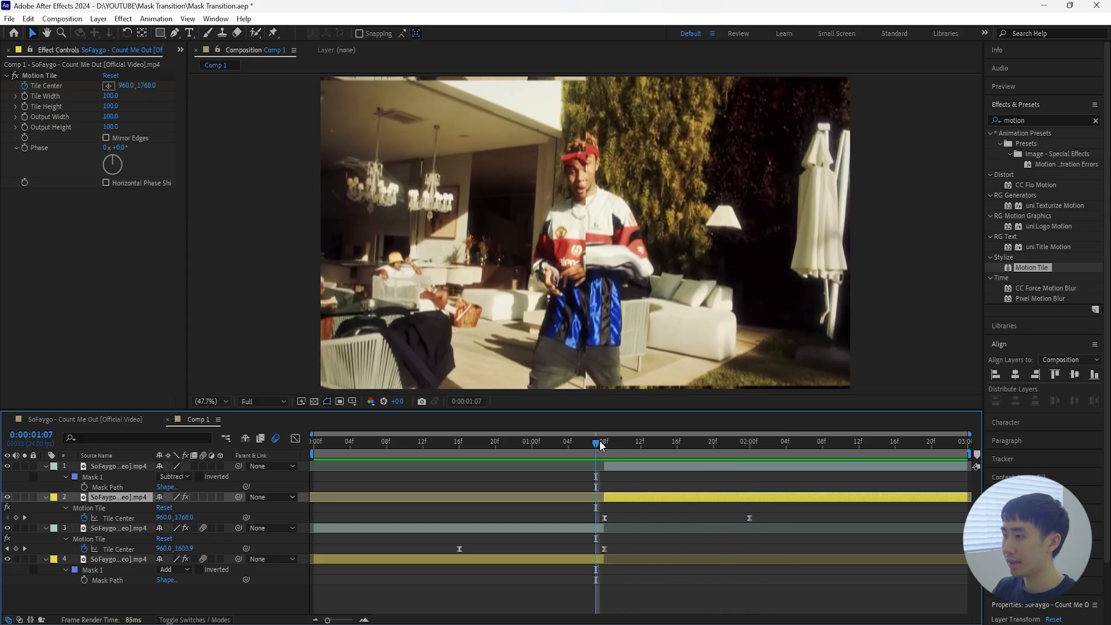
{"action": "left_click_drag", "start_coordinate": [599, 441], "coordinate": [603, 441]}
{"action": "left_click", "coordinate": [552, 557]}
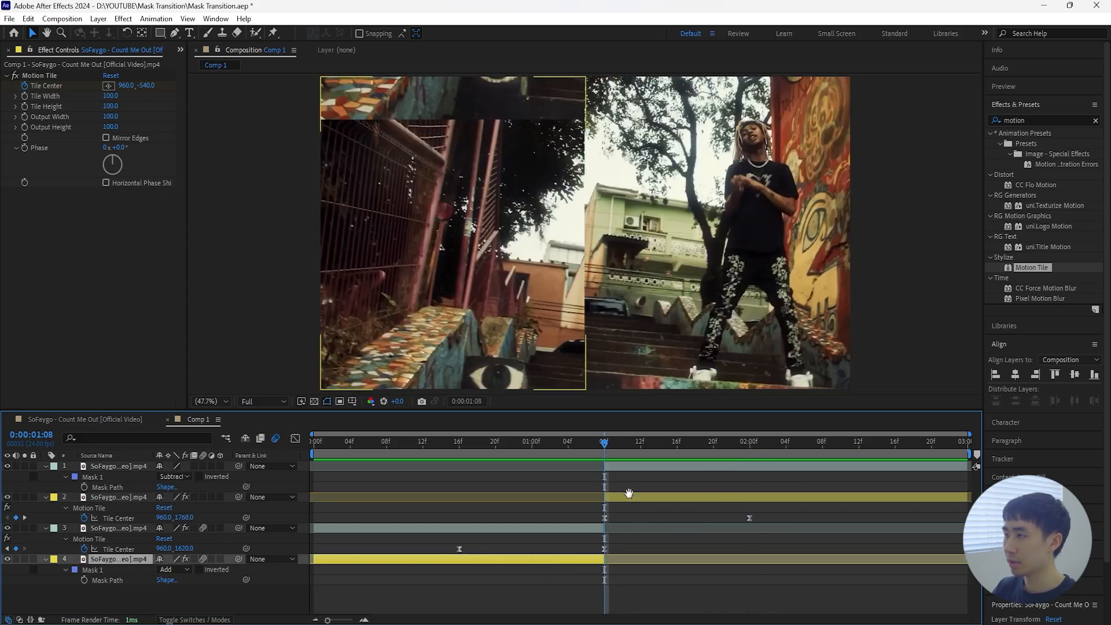
- Apply Motion Tile to the second clip's right half and keyframe its Tile Center at 0:00:02:00
{"action": "left_click", "coordinate": [648, 465]}
{"action": "left_click_drag", "start_coordinate": [1036, 272], "coordinate": [134, 468]}
{"action": "left_click_drag", "start_coordinate": [607, 445], "coordinate": [753, 453]}
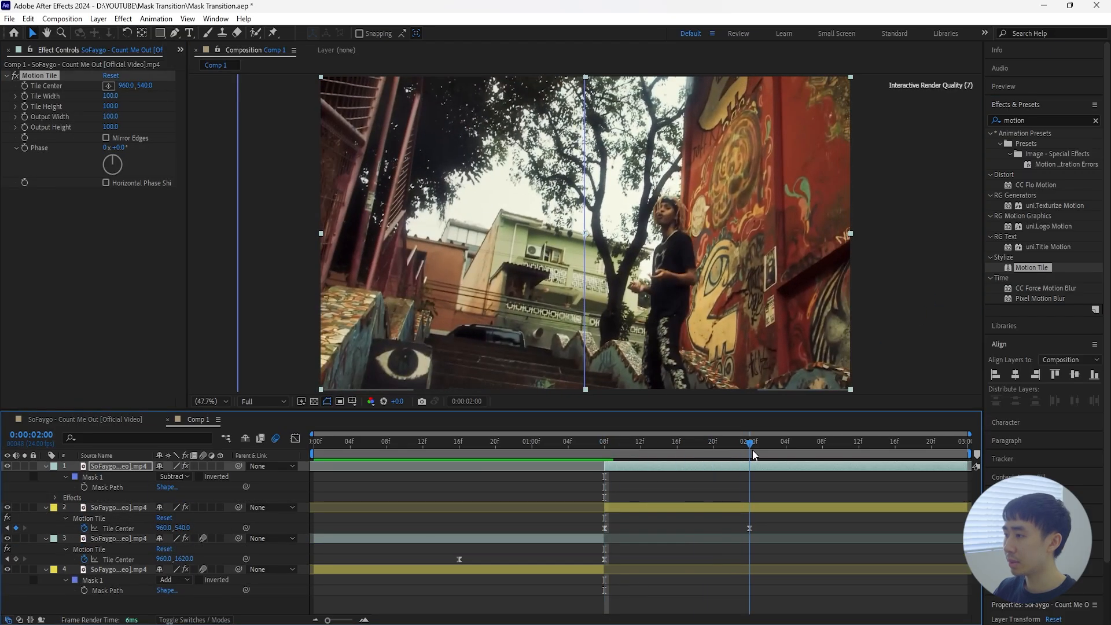
{"action": "left_click", "coordinate": [24, 86]}
- Set the second clip's right-half Tile Center Y to -1795 at 0:00:01:08 and Easy Ease both keyframes
{"action": "left_click_drag", "start_coordinate": [749, 445], "coordinate": [603, 502]}
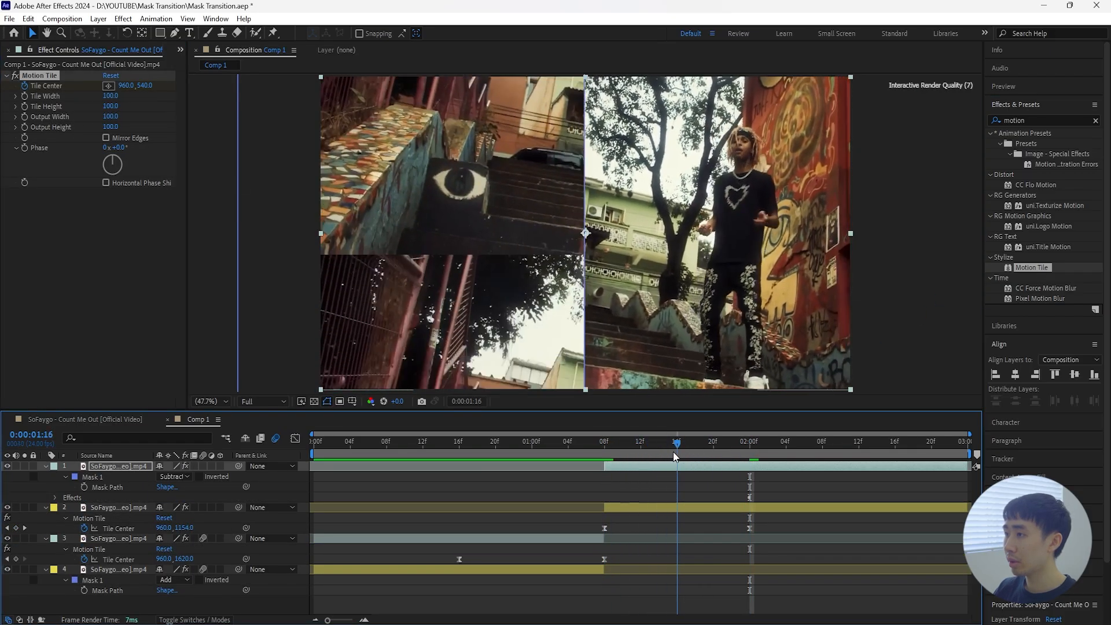
{"action": "left_click", "coordinate": [635, 468]}
{"action": "key", "text": "ctrl+v"}
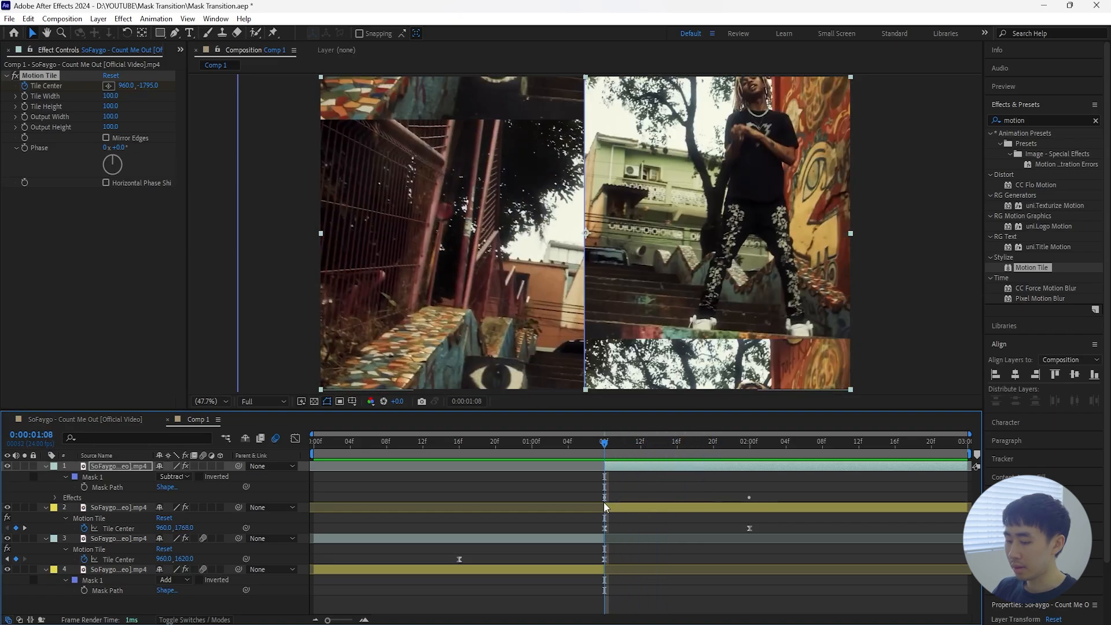
{"action": "key", "text": "u"}
{"action": "left_click_drag", "start_coordinate": [753, 479], "coordinate": [600, 492]}
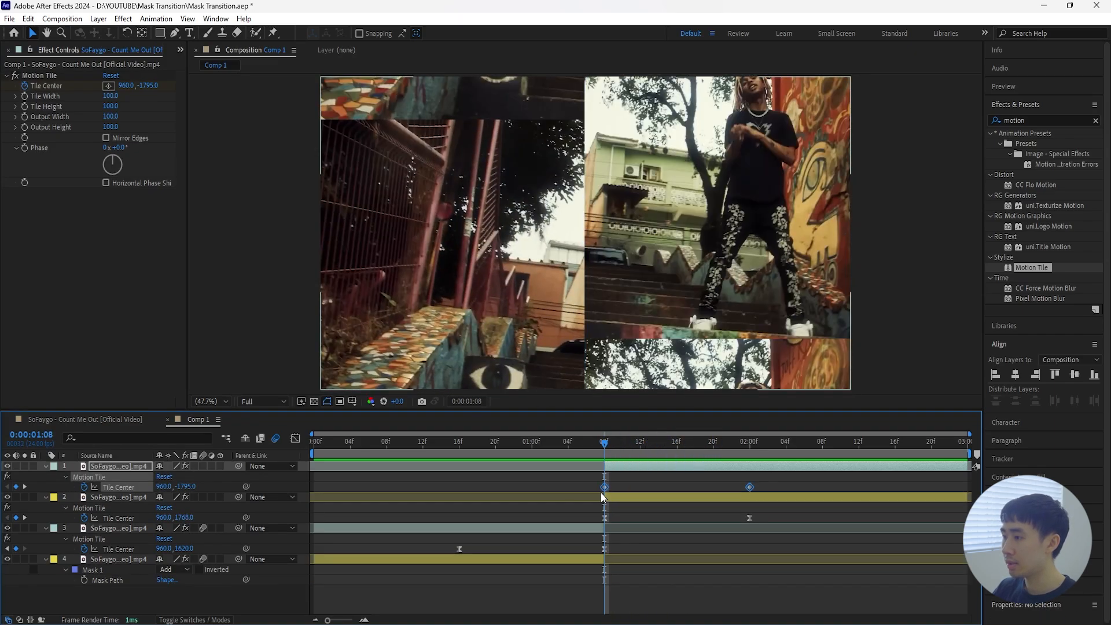
{"action": "right_click", "coordinate": [604, 486]}
{"action": "key", "text": "F9"}
- Enable motion blur on both halves of the second clip
{"action": "left_click", "coordinate": [135, 495]}
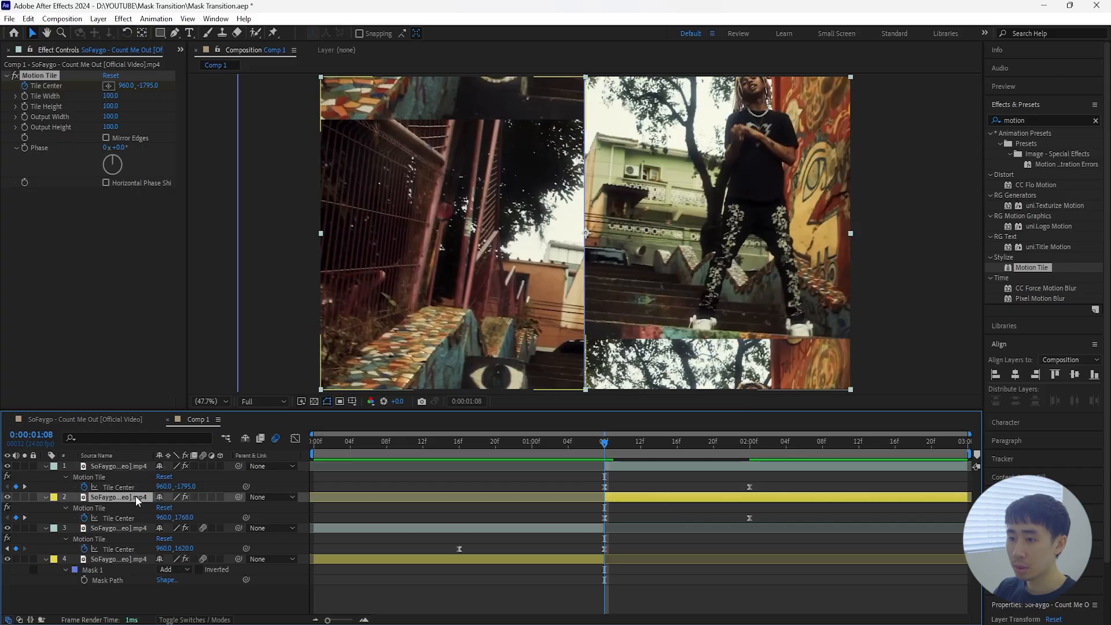
{"action": "left_click", "coordinate": [131, 467], "text": "ctrl"}
{"action": "left_click", "coordinate": [202, 465]}
- Stretch the last keyframe's ease in the second clip's left-half Tile Center speed graph so the speed peaks early
{"action": "left_click", "coordinate": [134, 497]}
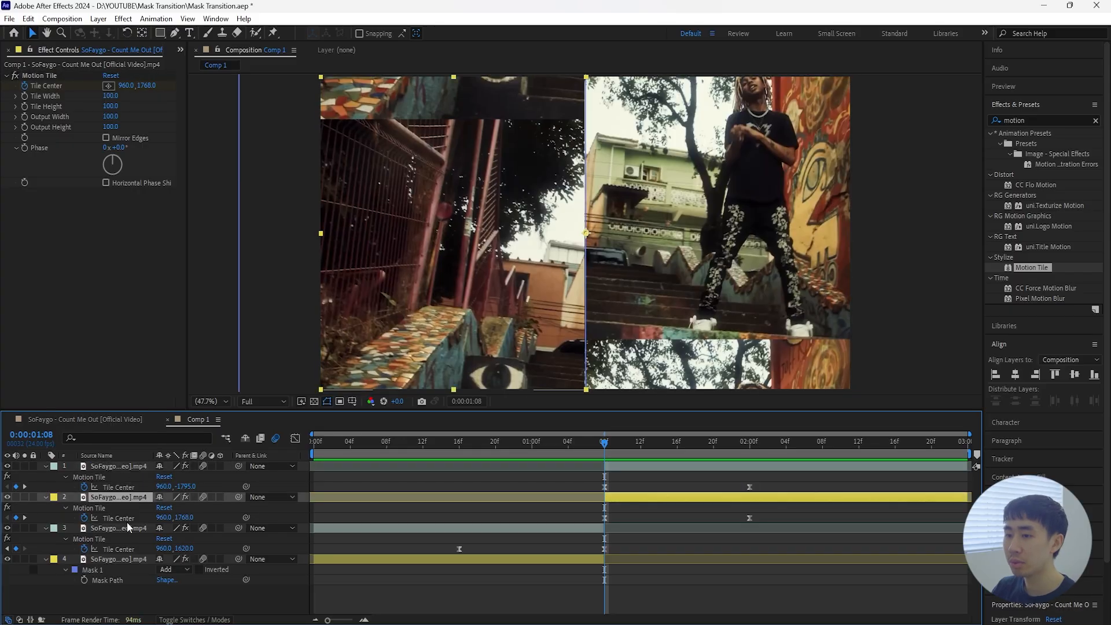
{"action": "left_click", "coordinate": [126, 520]}
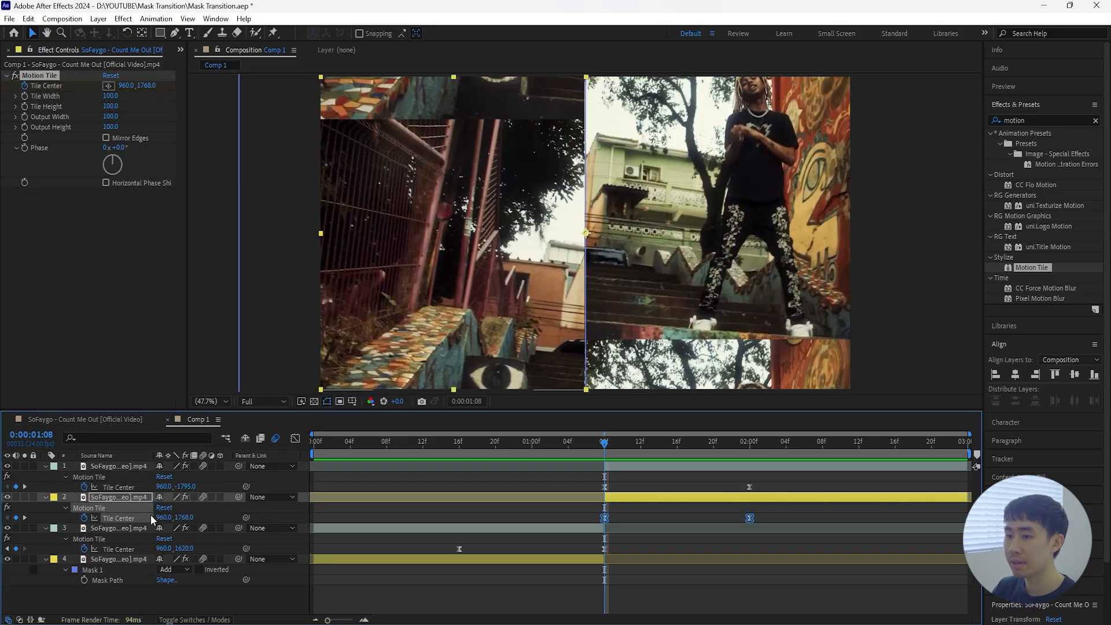
{"action": "left_click", "coordinate": [295, 438]}
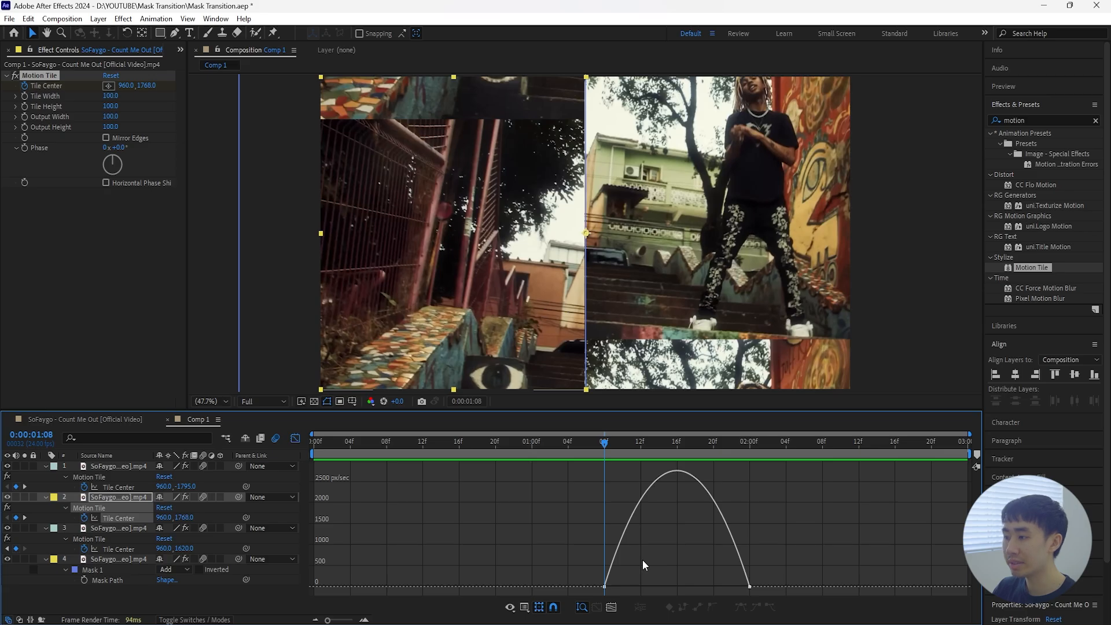
{"action": "left_click_drag", "start_coordinate": [730, 596], "coordinate": [663, 591]}
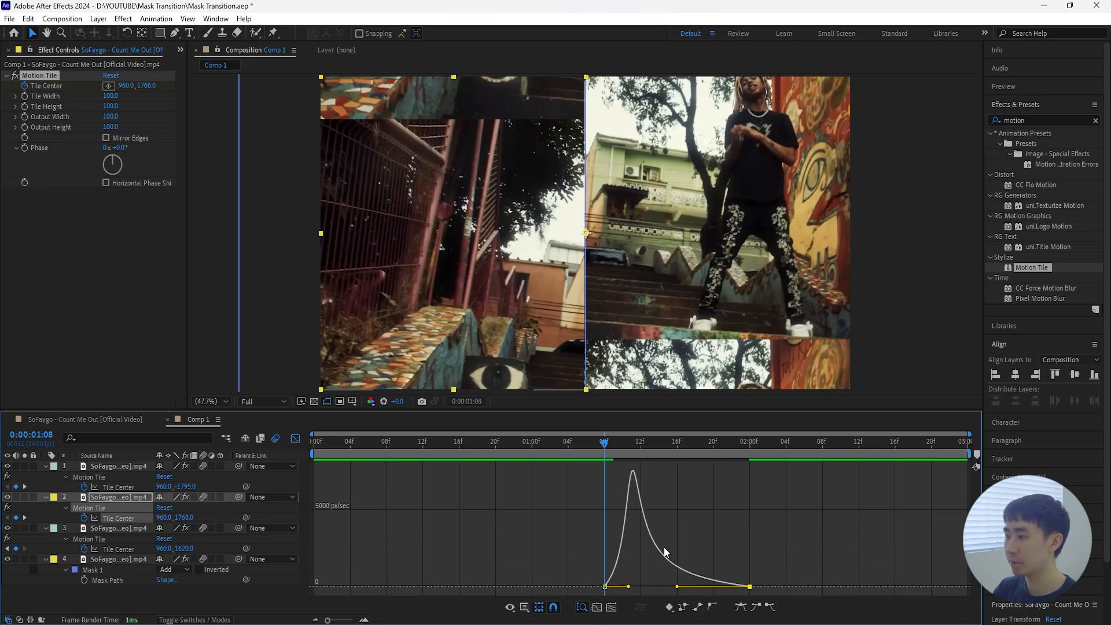
- Stretch the last keyframe's ease in the second clip's right-half Tile Center speed graph, then return to the layer bar view
{"action": "left_click", "coordinate": [127, 487]}
{"action": "left_click", "coordinate": [749, 587]}
{"action": "left_click_drag", "start_coordinate": [725, 587], "coordinate": [672, 591]}
{"action": "left_click", "coordinate": [295, 438]}
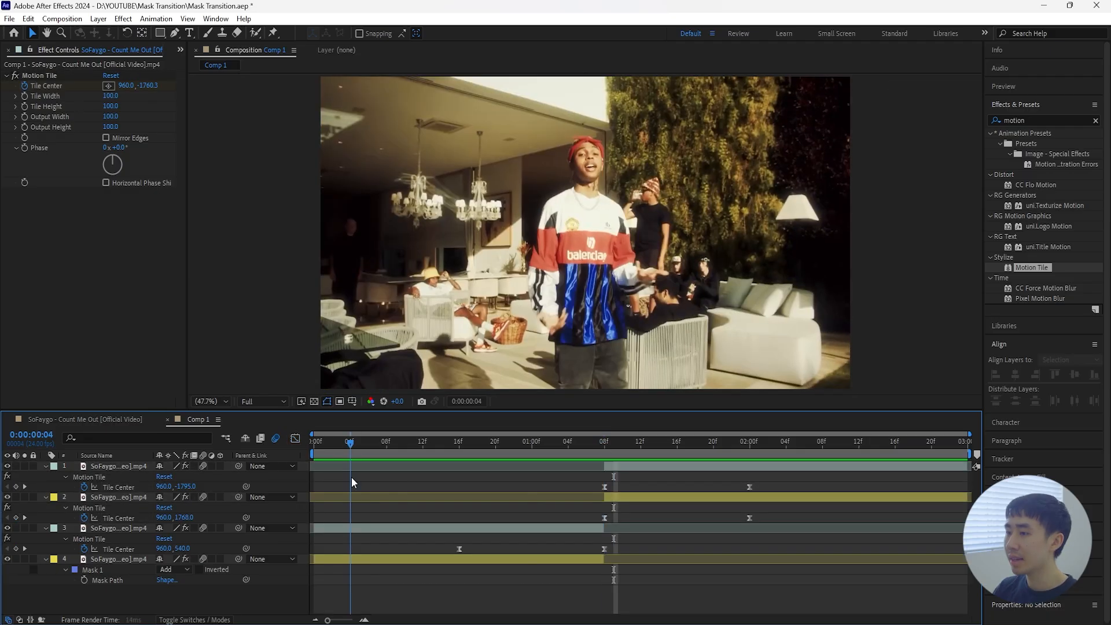
- Play back the full transition and reveal the keyframes of all four layers
{"action": "key", "text": "space"}
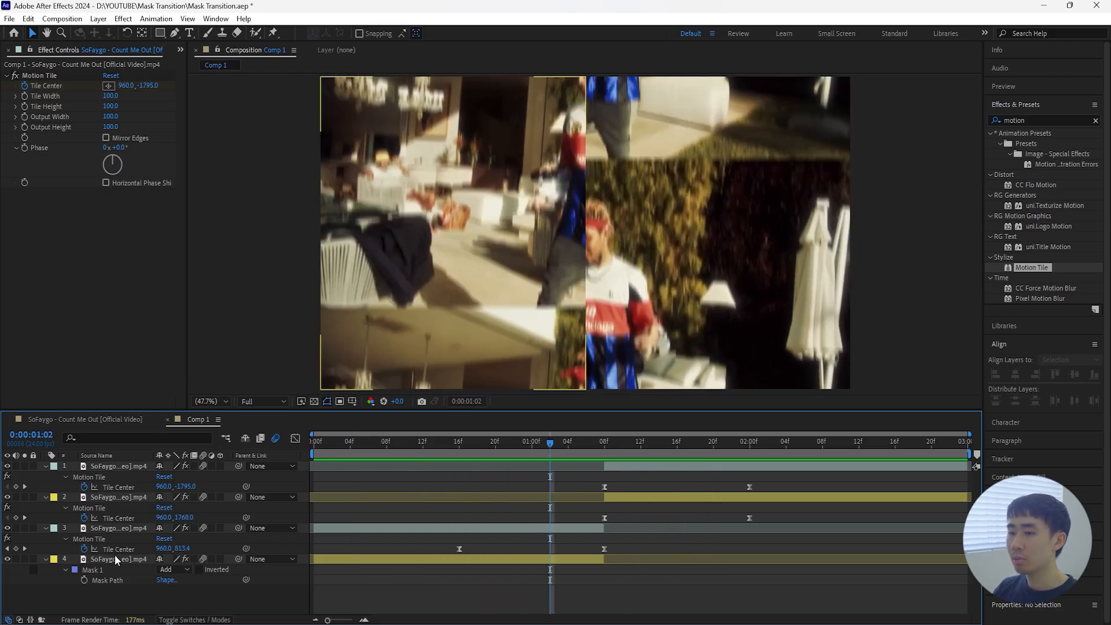
{"action": "left_click", "coordinate": [114, 554]}
{"action": "left_click", "coordinate": [130, 464], "text": "shift"}
{"action": "key", "text": "u"}
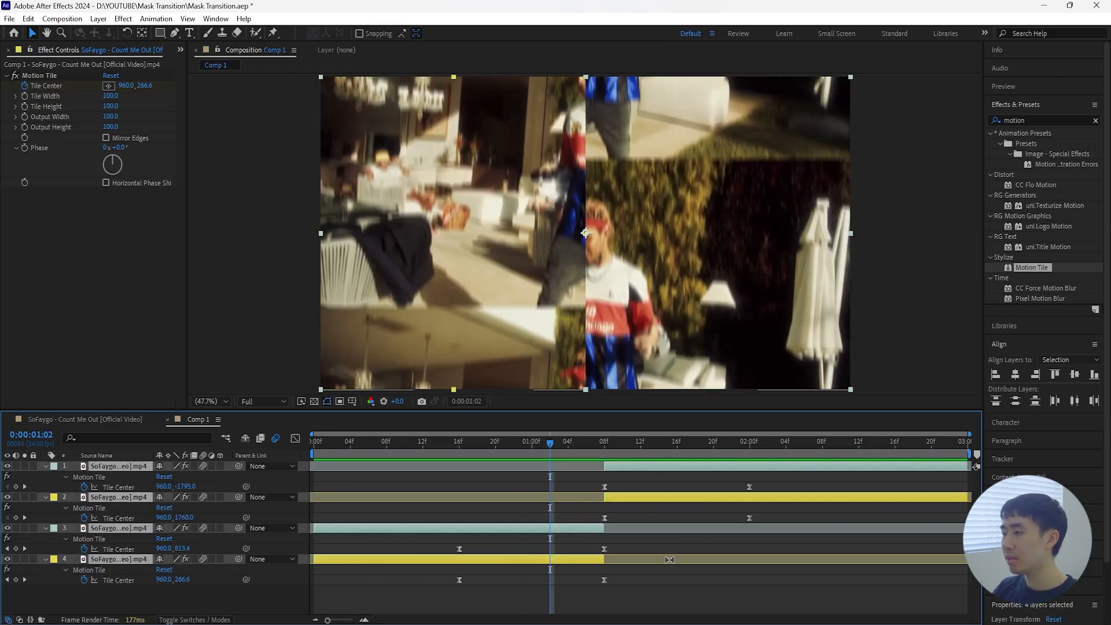
- Move the Tile Center keyframes of both first-clip halves one frame later so they end at 0:00:01:09
{"action": "left_click", "coordinate": [567, 548]}
{"action": "left_click_drag", "start_coordinate": [617, 540], "coordinate": [417, 585]}
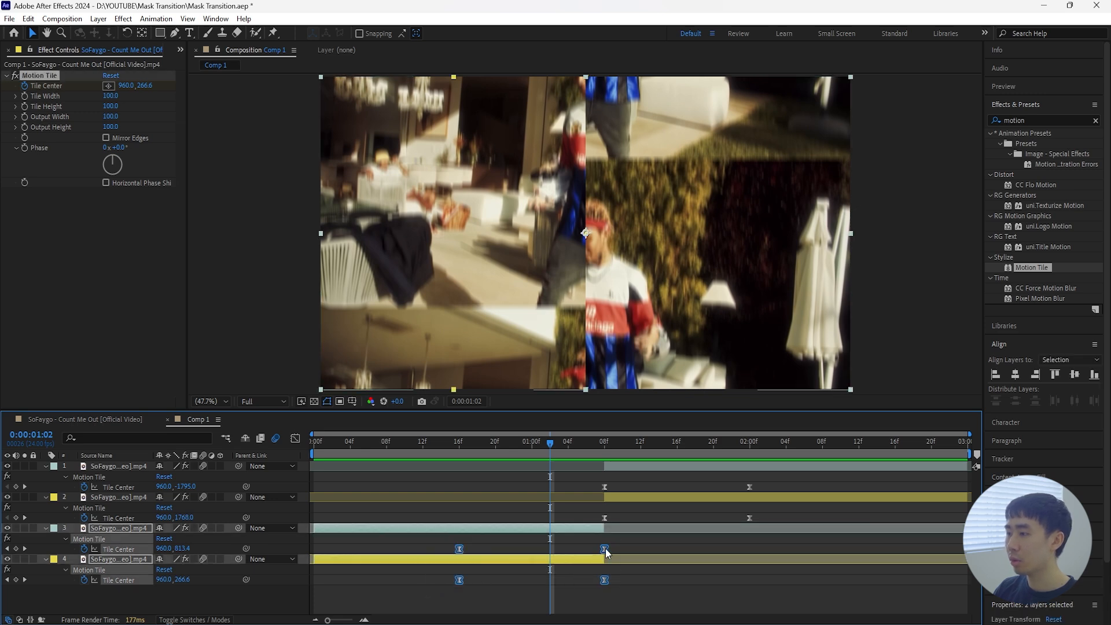
{"action": "left_click_drag", "start_coordinate": [606, 550], "coordinate": [614, 549]}
{"action": "left_click", "coordinate": [663, 540]}
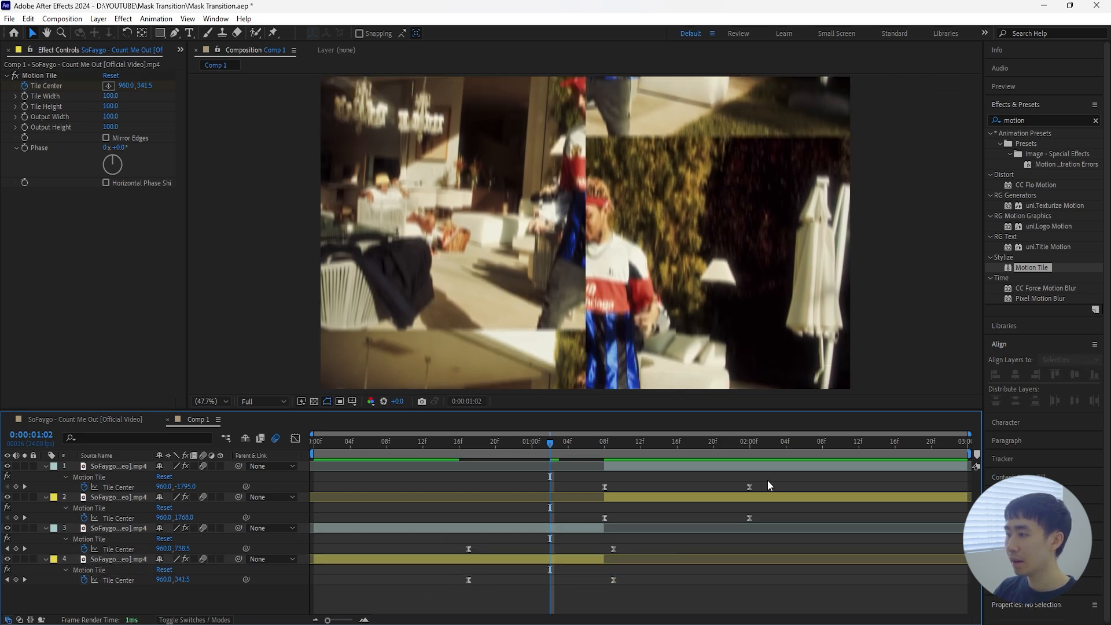
- Move the Tile Center keyframes of both second-clip halves one frame earlier so they start at 0:00:01:07
{"action": "left_click_drag", "start_coordinate": [767, 481], "coordinate": [578, 526]}
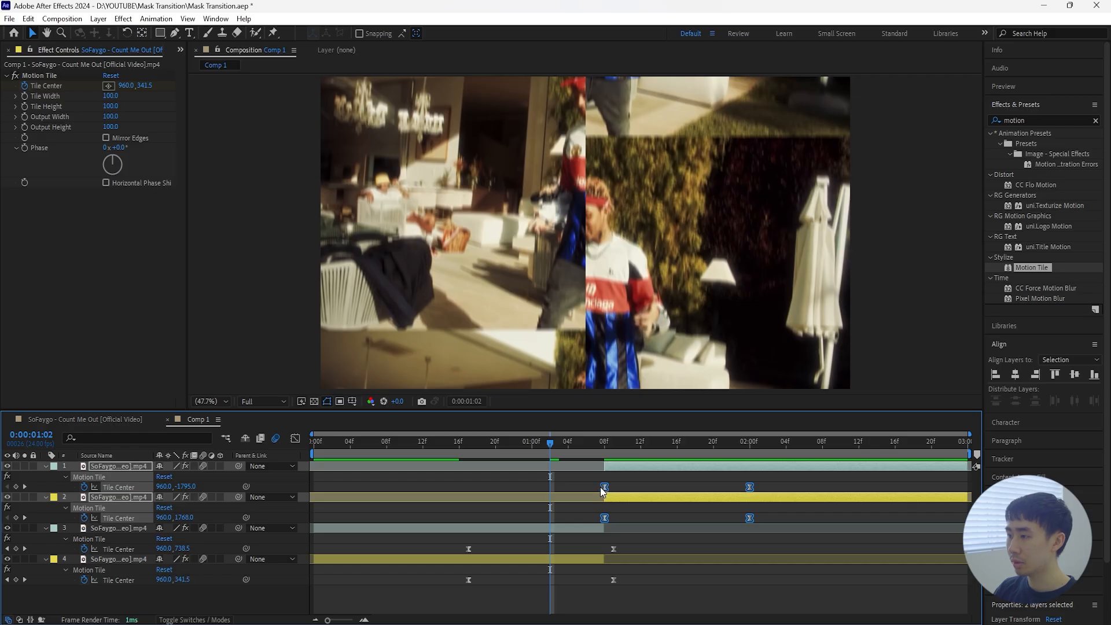
{"action": "left_click_drag", "start_coordinate": [602, 491], "coordinate": [593, 490]}
{"action": "left_click", "coordinate": [595, 459]}
- Add an adjustment layer above all clips and trim it to run from 0:00:00:17 to 0:00:01:23
{"action": "left_click_drag", "start_coordinate": [551, 442], "coordinate": [606, 482]}
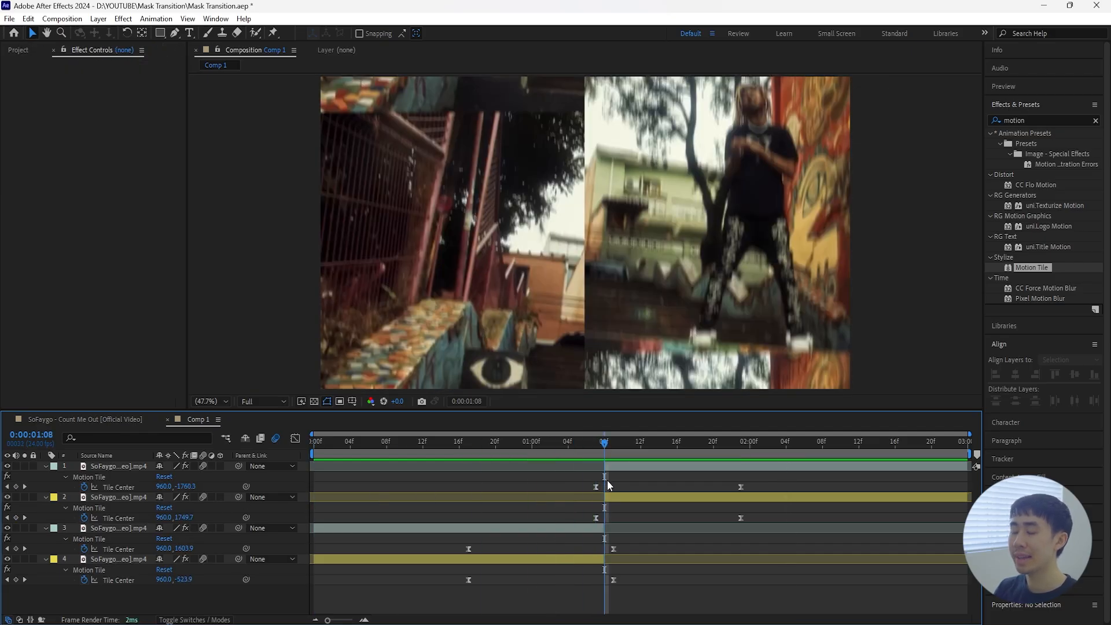
{"action": "left_click", "coordinate": [128, 468]}
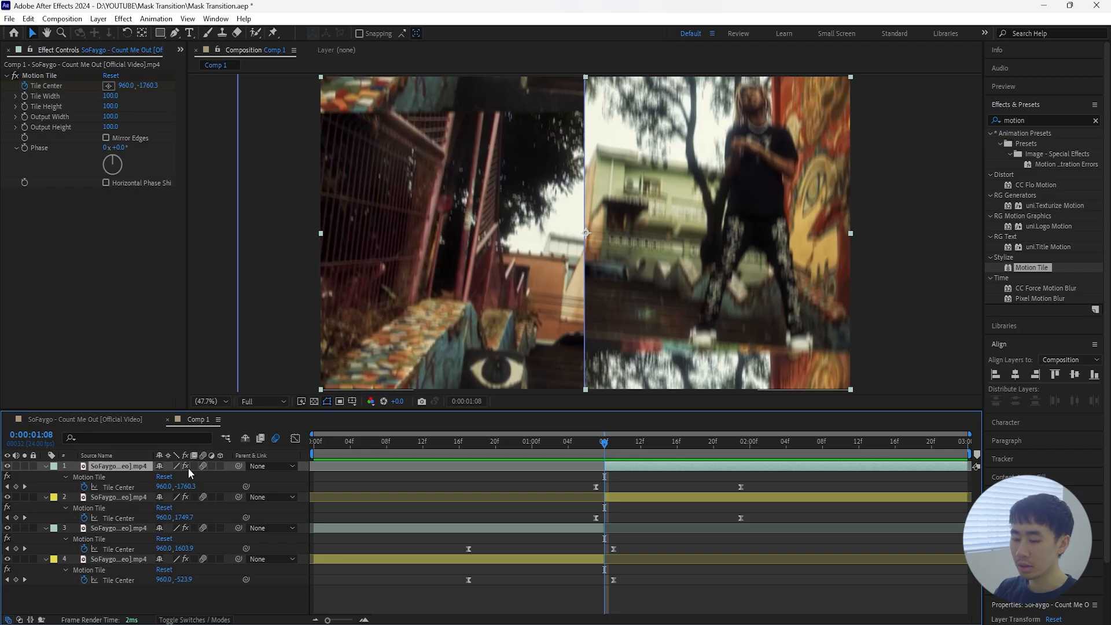
{"action": "key", "text": "ctrl+alt+y"}
{"action": "left_click", "coordinate": [471, 445]}
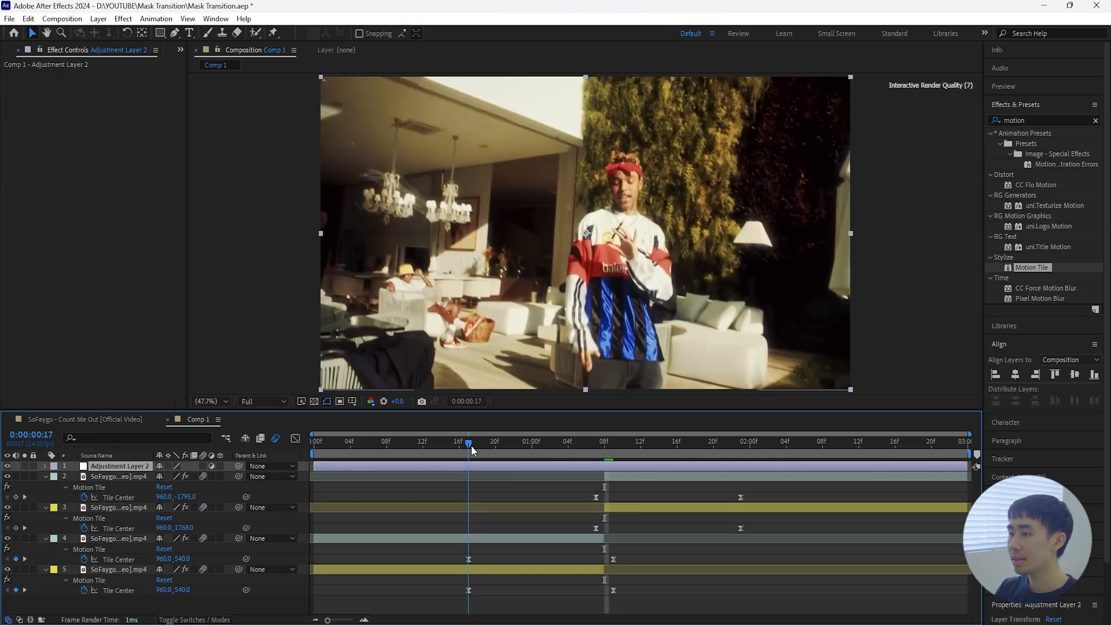
{"action": "left_click", "coordinate": [475, 549]}
{"action": "left_click", "coordinate": [460, 467]}
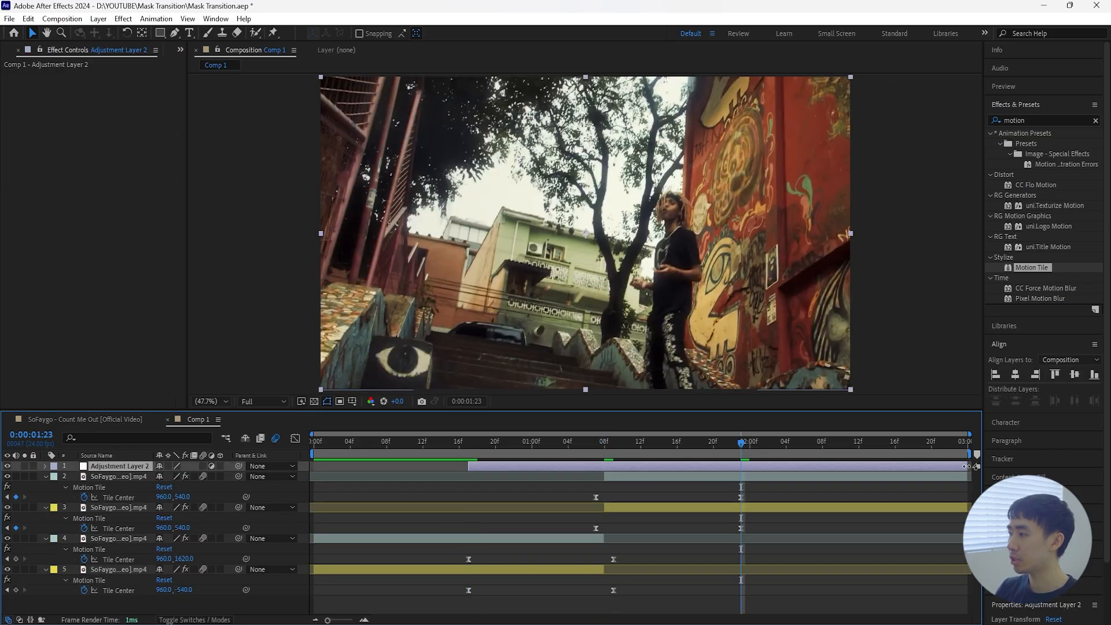
{"action": "left_click_drag", "start_coordinate": [965, 466], "coordinate": [732, 467]}
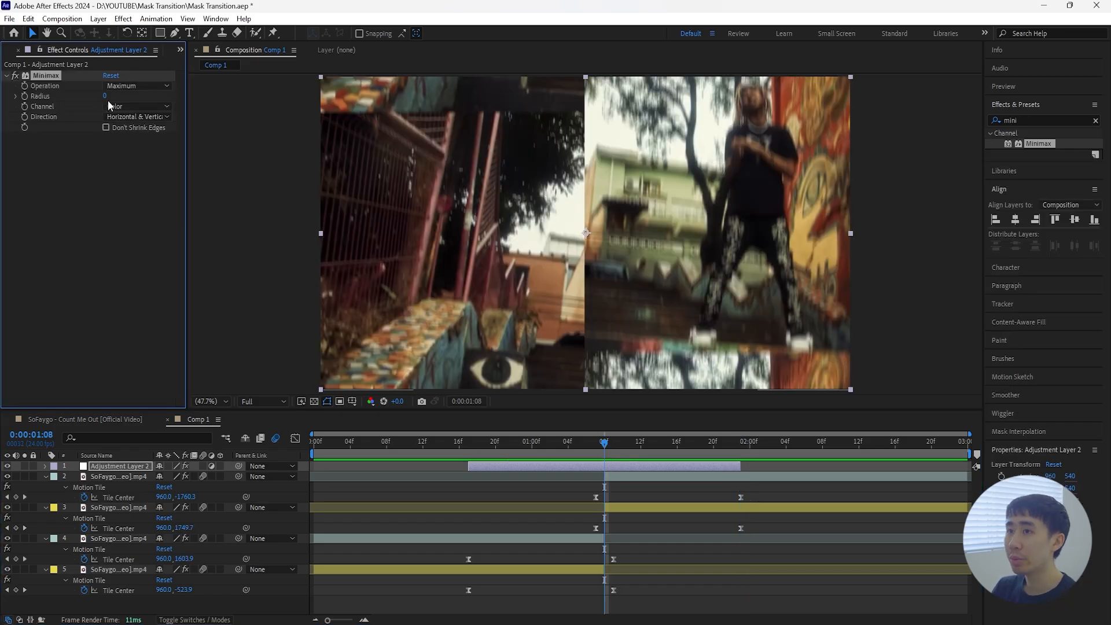
- Apply Minimax to the adjustment layer with the direction Just Vertical and a radius of 60
{"action": "left_click_drag", "start_coordinate": [106, 96], "coordinate": [119, 96]}
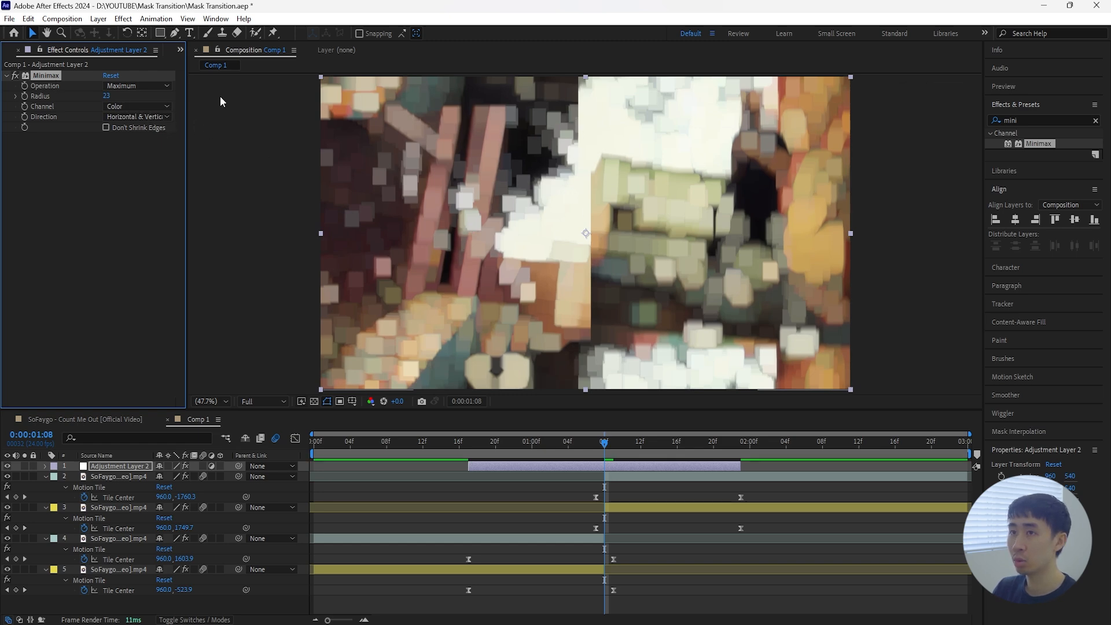
{"action": "left_click", "coordinate": [142, 116]}
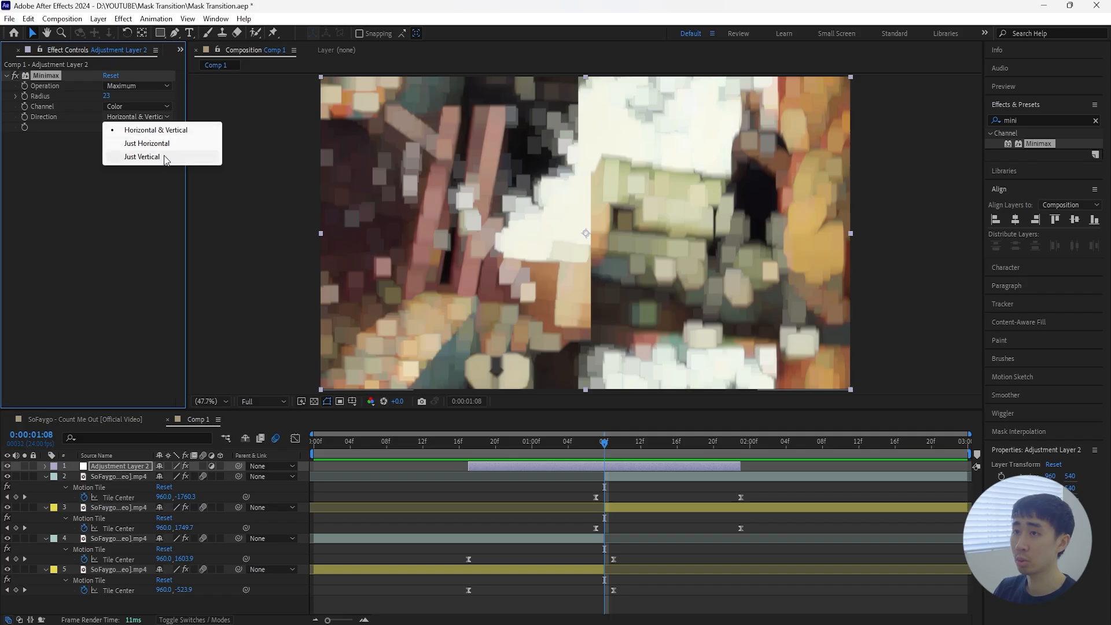
{"action": "left_click", "coordinate": [164, 157]}
{"action": "left_click_drag", "start_coordinate": [107, 97], "coordinate": [126, 95]}
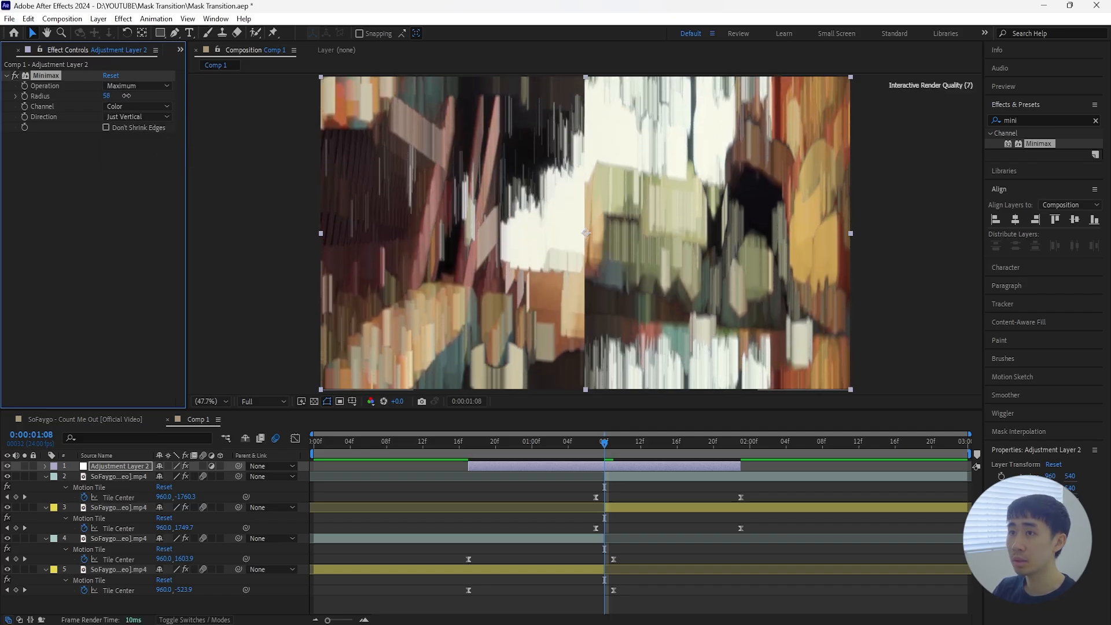
{"action": "left_click", "coordinate": [127, 95]}
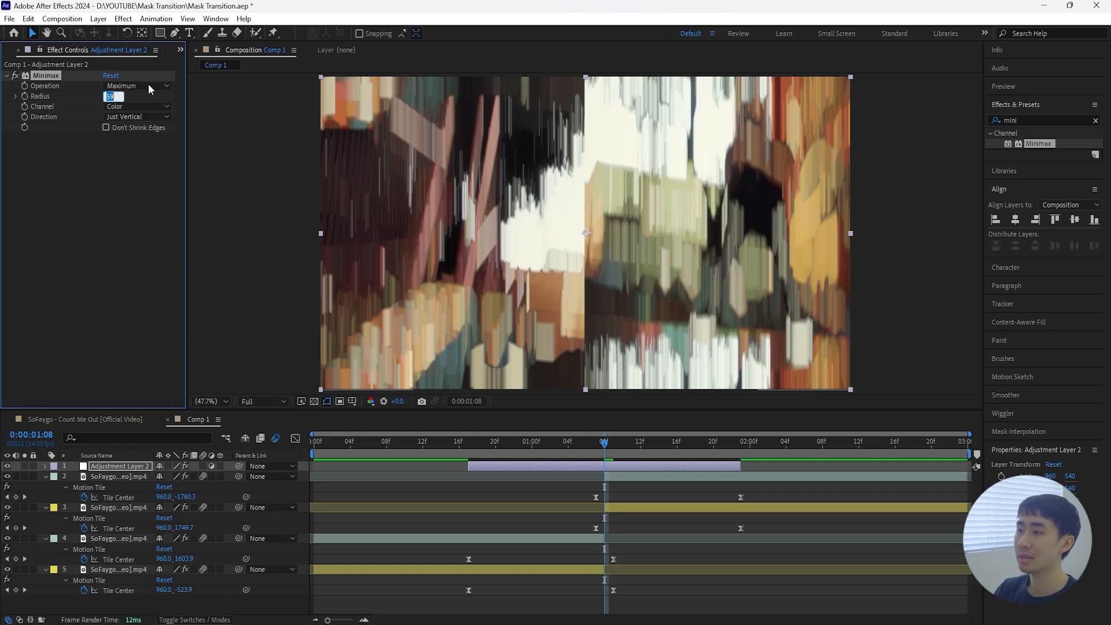
{"action": "type", "text": "60"}
{"action": "key", "text": "Return"}
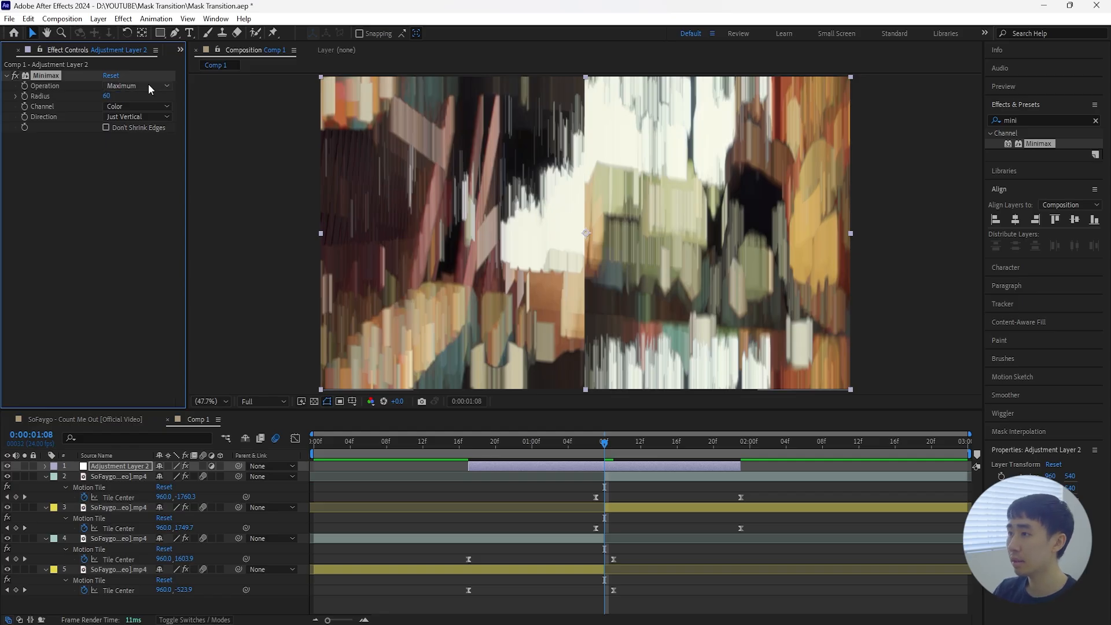
- Keyframe the Minimax Radius at 60 on 0:00:01:08 and at 0 on 0:00:00:17 and 0:00:01:23
{"action": "left_click", "coordinate": [24, 95]}
{"action": "left_click", "coordinate": [468, 447]}
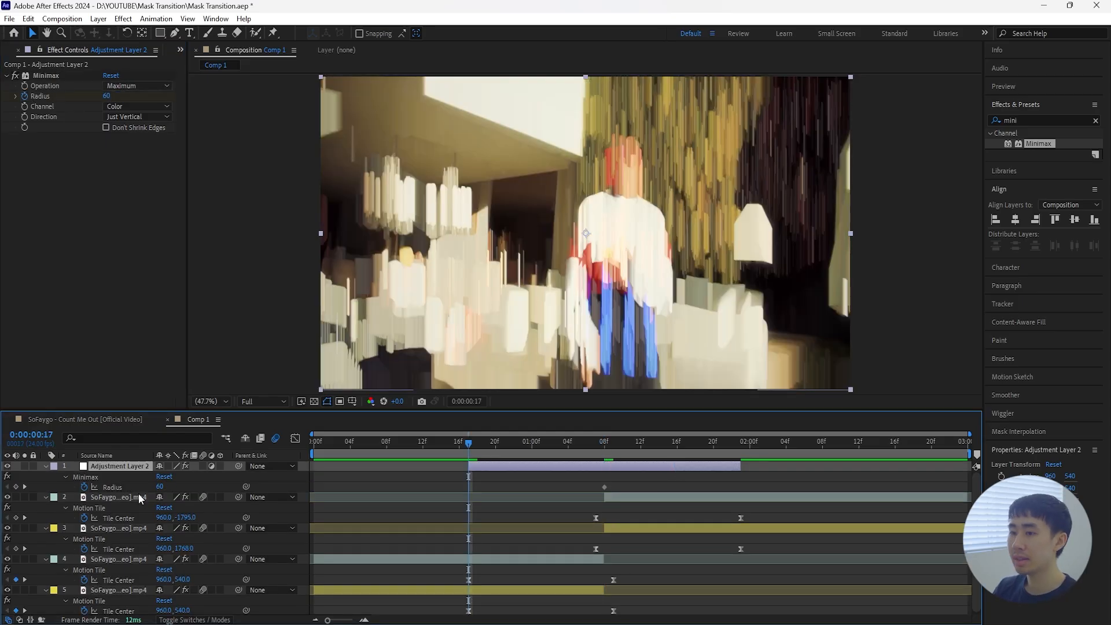
{"action": "right_click", "coordinate": [118, 487]}
{"action": "left_click", "coordinate": [173, 407]}
{"action": "left_click_drag", "start_coordinate": [468, 445], "coordinate": [742, 475]}
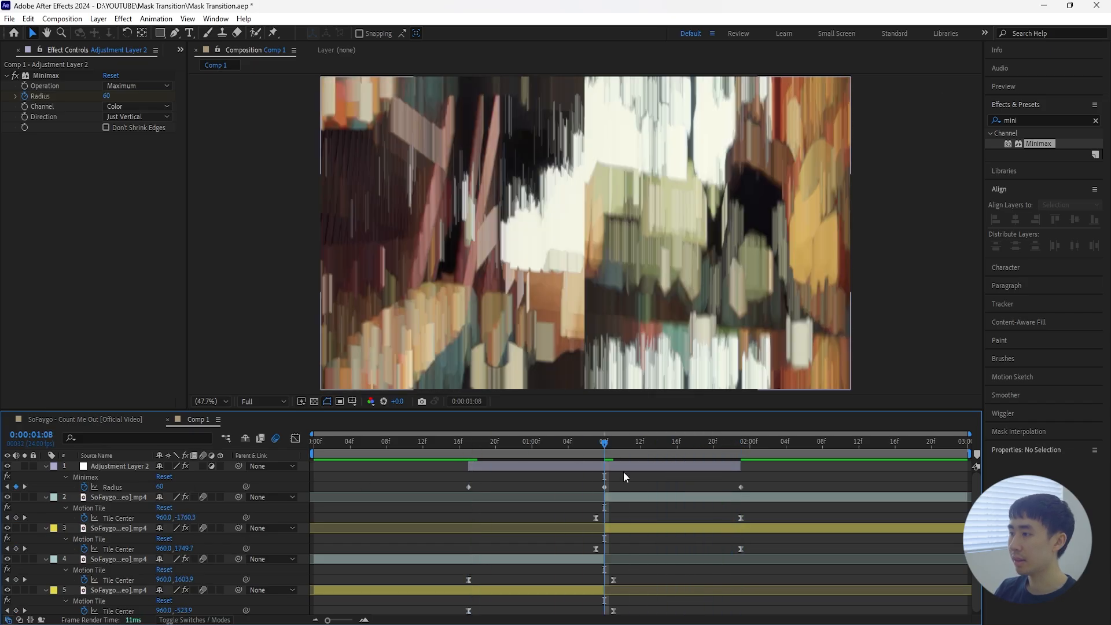
- Apply the Exposure effect to the adjustment layer and set its exposure to 1.00
{"action": "left_click", "coordinate": [637, 467]}
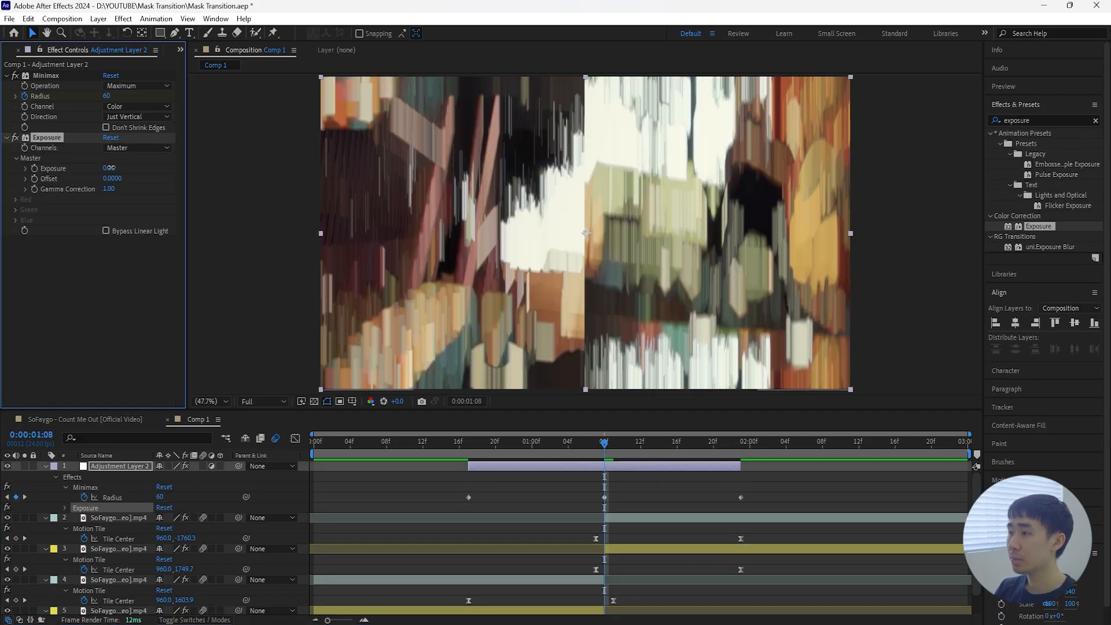
{"action": "mouse_move", "coordinate": [108, 168]}
{"action": "left_mouse_down"}
{"action": "mouse_move", "coordinate": [162, 167]}
{"action": "mouse_move", "coordinate": [108, 172]}
{"action": "left_mouse_up"}
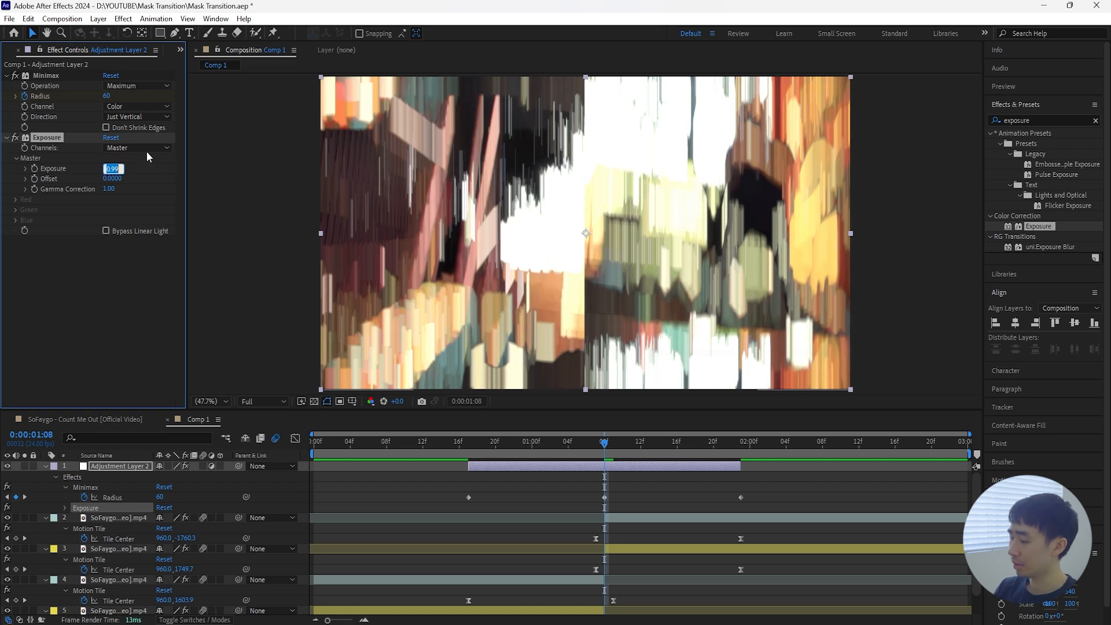
{"action": "type", "text": "1"}
{"action": "key", "text": "Return"}
- Keyframe Exposure at 1.00 on 0:00:01:08 and at 0 on 0:00:00:17 and 0:00:01:23
{"action": "left_click", "coordinate": [609, 465]}
{"action": "key", "text": "u"}
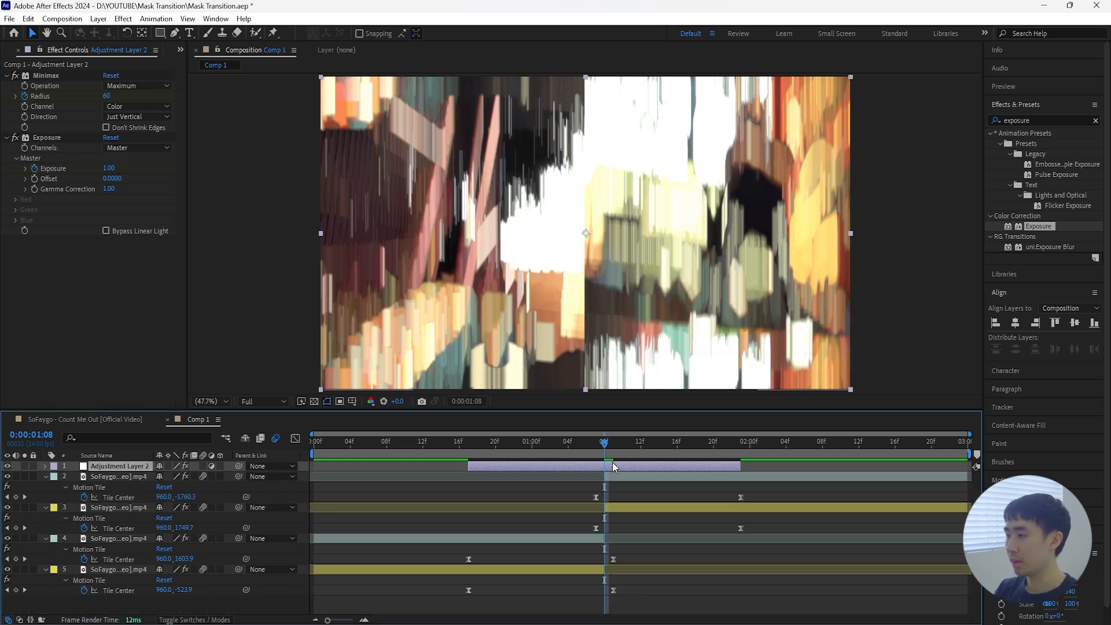
{"action": "key", "text": "u"}
{"action": "left_click_drag", "start_coordinate": [606, 445], "coordinate": [469, 474]}
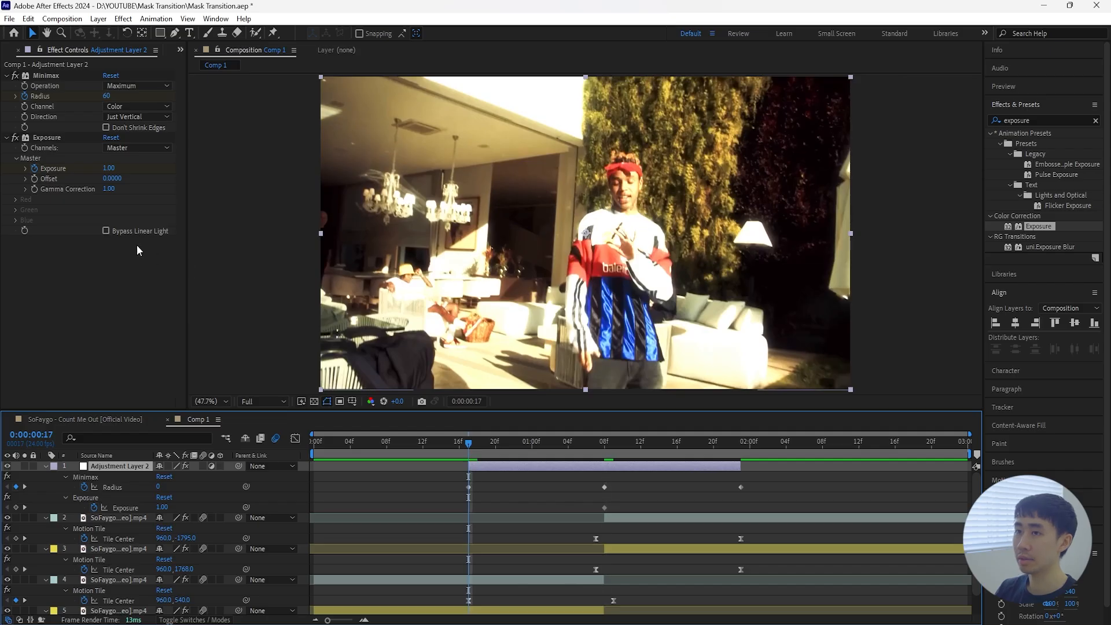
- Apply Easy Ease to all Radius and Exposure keyframes on the adjustment layer
{"action": "left_click_drag", "start_coordinate": [764, 483], "coordinate": [433, 509]}
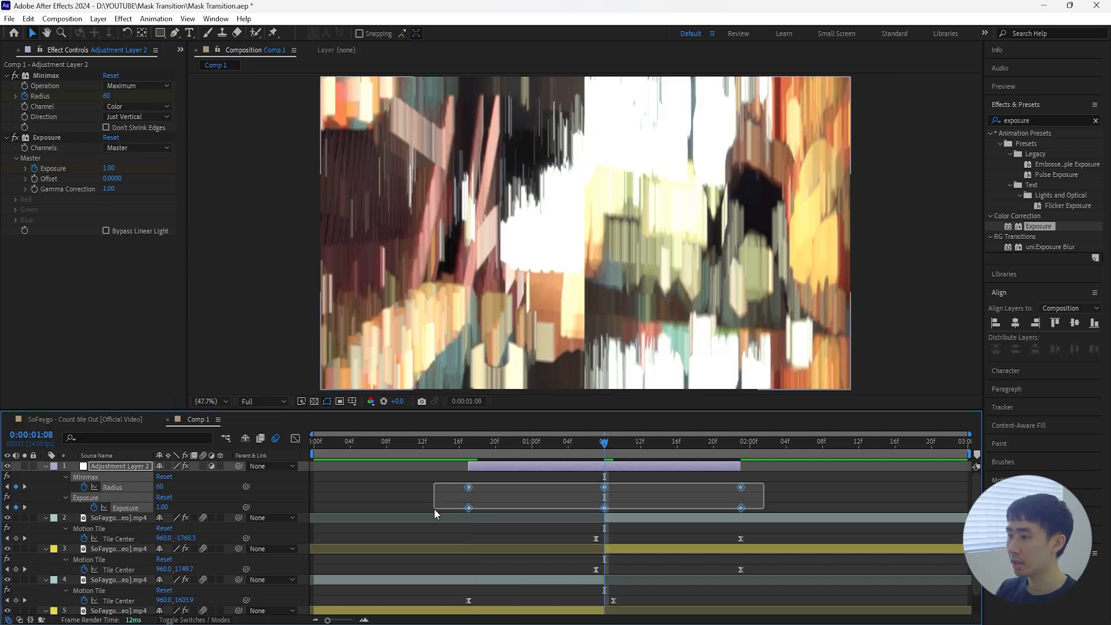
{"action": "key", "text": "F9"}
{"action": "left_click", "coordinate": [384, 487]}
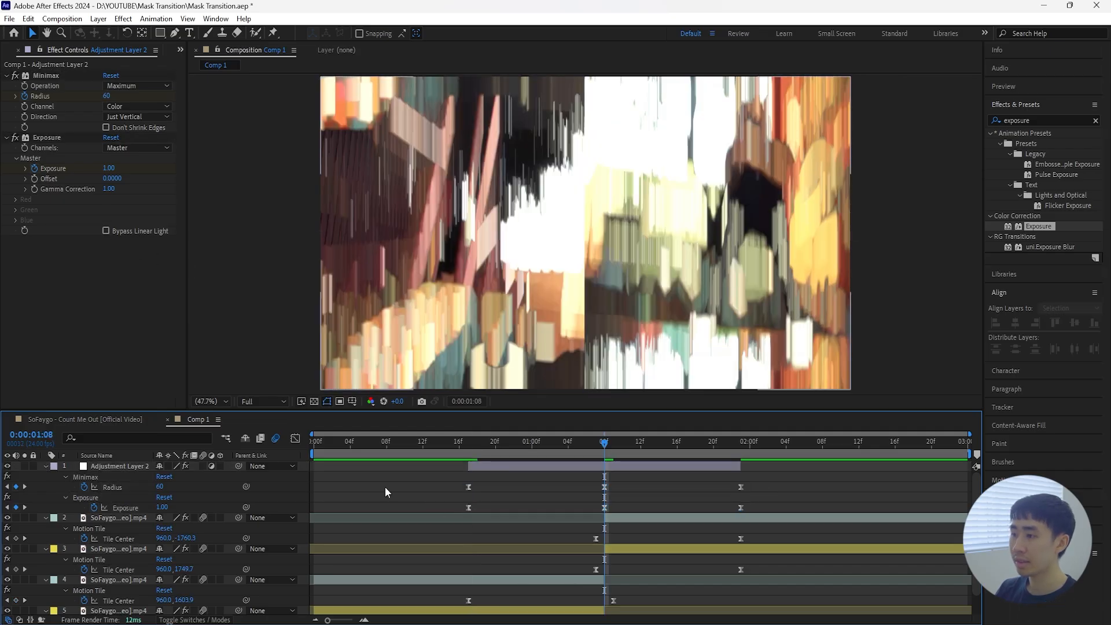
- Stretch the outer keyframes' ease in the Radius speed graph so both peaks sit near the middle keyframe, using a clip's Tile Center graph as reference
{"action": "left_click", "coordinate": [121, 486]}
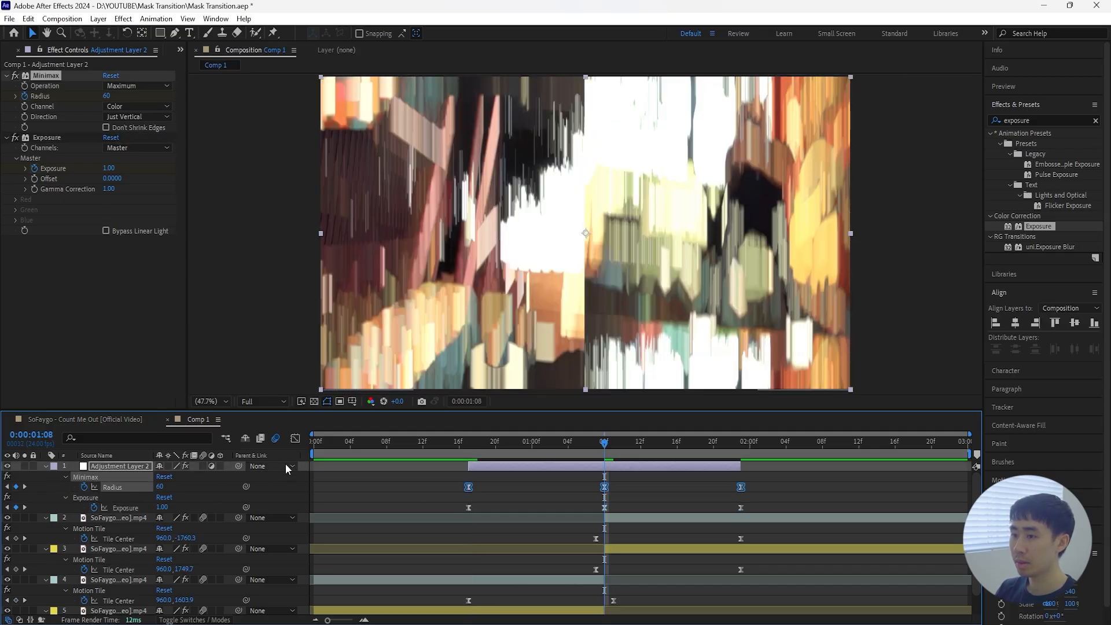
{"action": "left_click", "coordinate": [294, 439]}
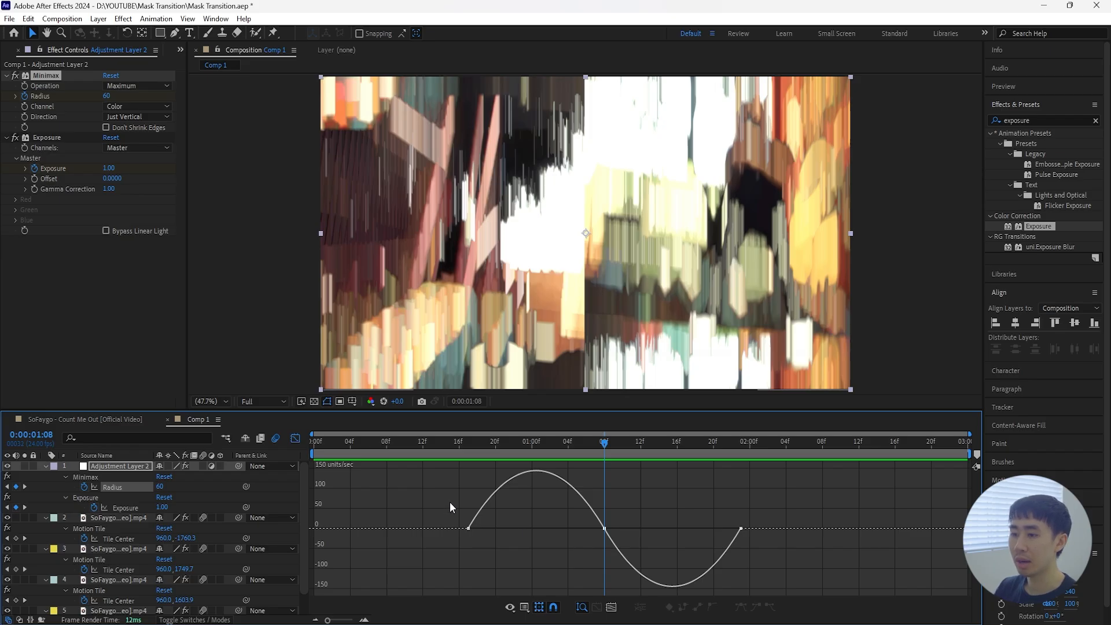
{"action": "scroll", "coordinate": [141, 578], "scroll_direction": "down", "scroll_amount": 1}
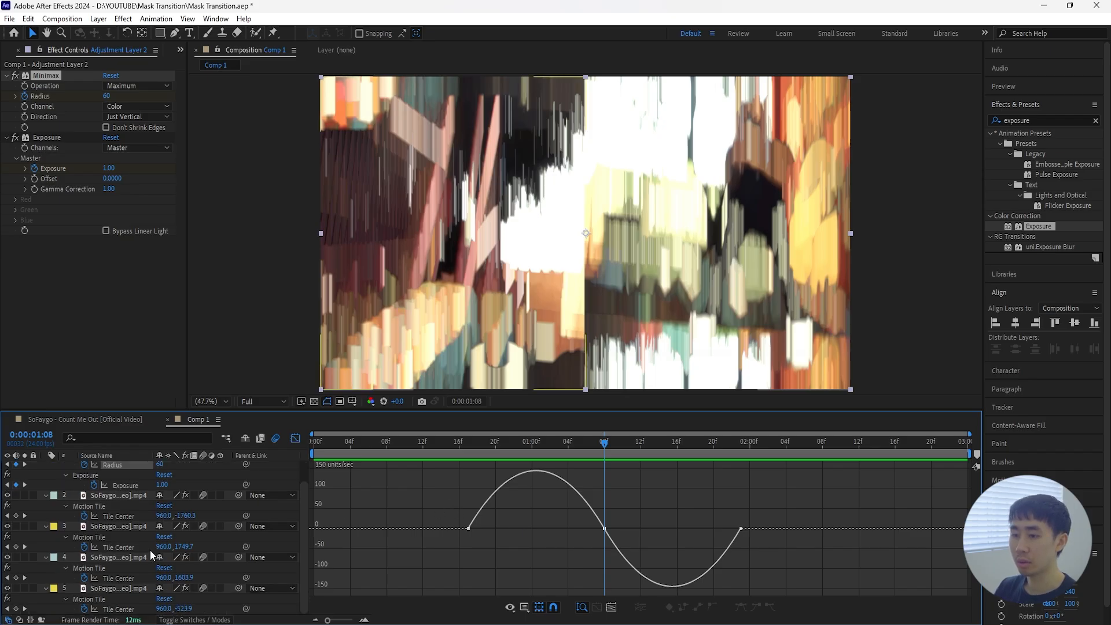
{"action": "left_click", "coordinate": [129, 610]}
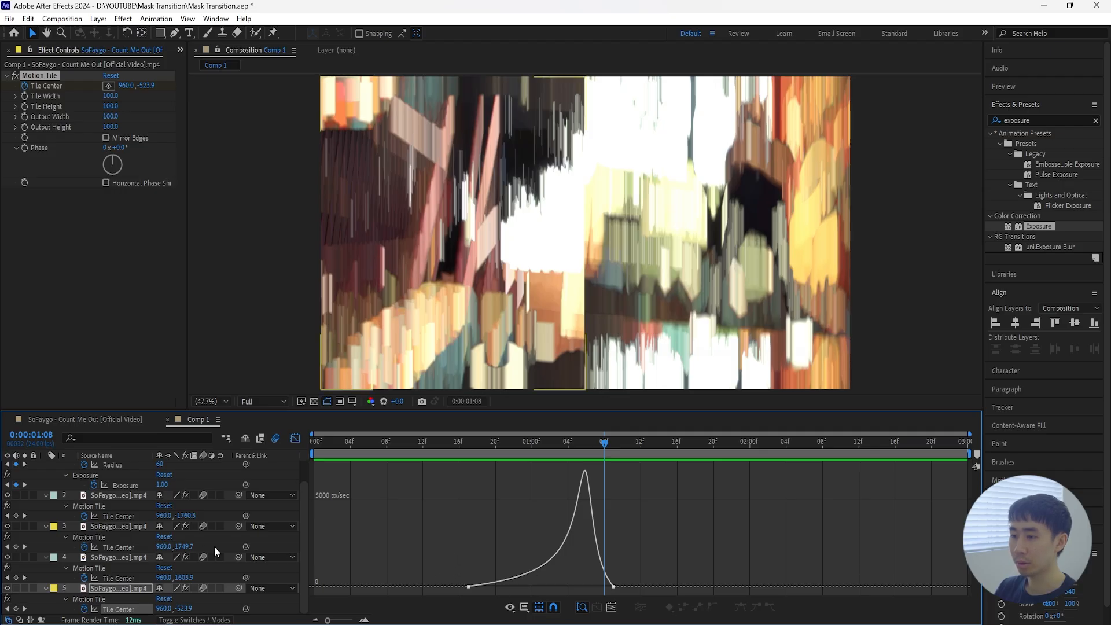
{"action": "scroll", "coordinate": [123, 512], "scroll_direction": "up", "scroll_amount": 1}
{"action": "left_click", "coordinate": [113, 487]}
{"action": "left_click_drag", "start_coordinate": [461, 502], "coordinate": [536, 529]}
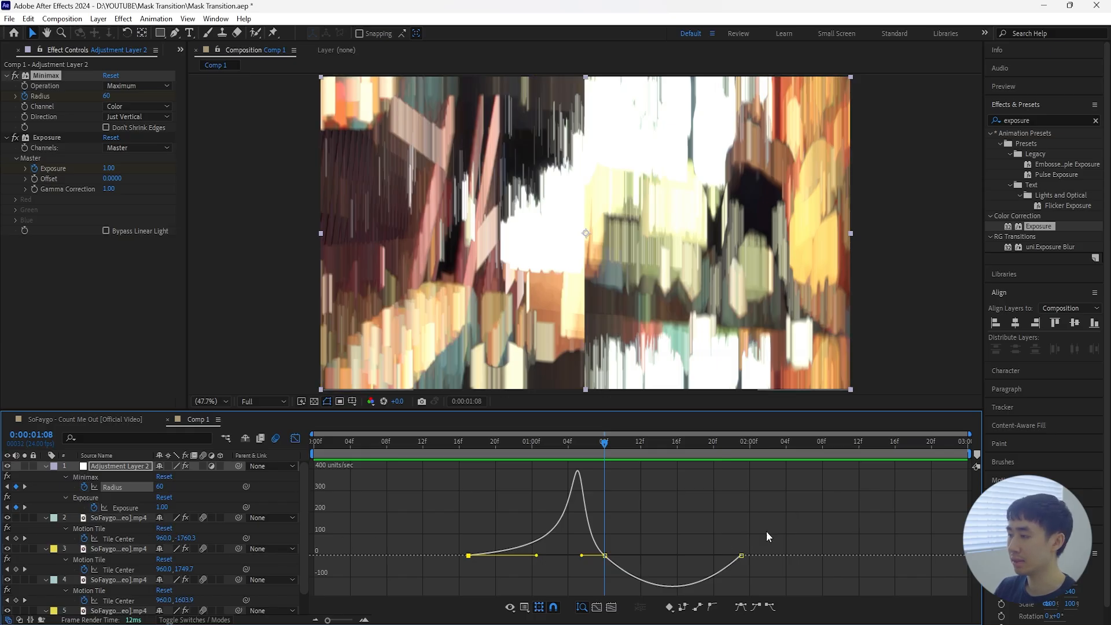
{"action": "left_click_drag", "start_coordinate": [717, 556], "coordinate": [667, 557]}
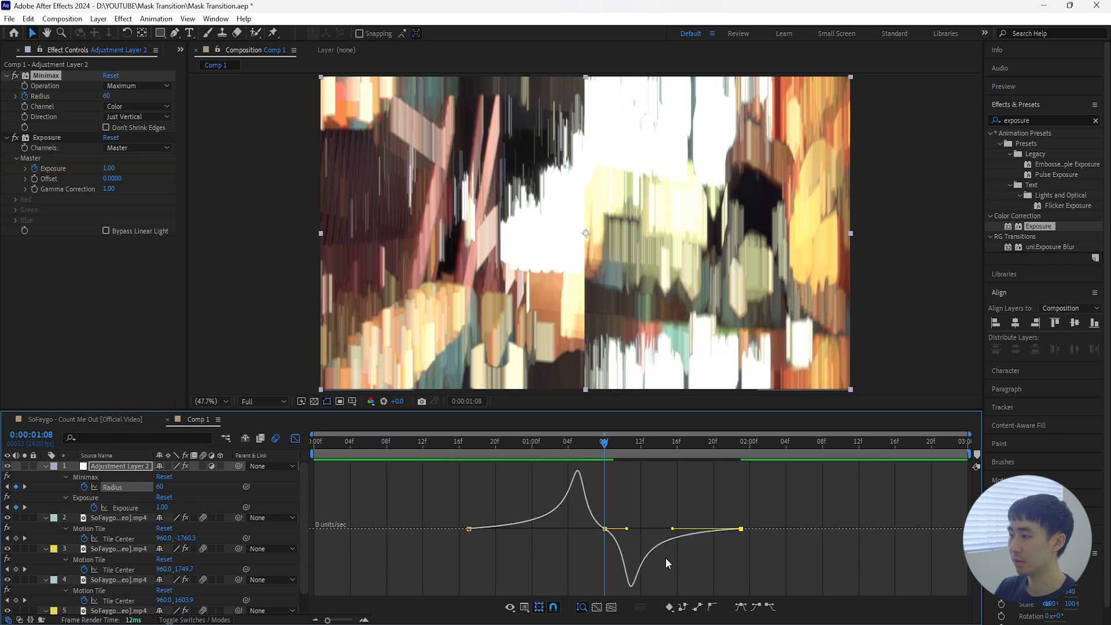
- Stretch the outer keyframes' ease in the Exposure speed graph towards the middle keyframe, then return to the layer bar view
{"action": "left_click", "coordinate": [134, 509]}
{"action": "left_click_drag", "start_coordinate": [426, 508], "coordinate": [560, 532]}
{"action": "left_click", "coordinate": [741, 555]}
{"action": "left_click_drag", "start_coordinate": [718, 556], "coordinate": [668, 560]}
{"action": "left_click", "coordinate": [295, 438]}
- Play back the transition with the Minimax and Exposure effects from near the start of the composition
{"action": "left_click", "coordinate": [570, 486]}
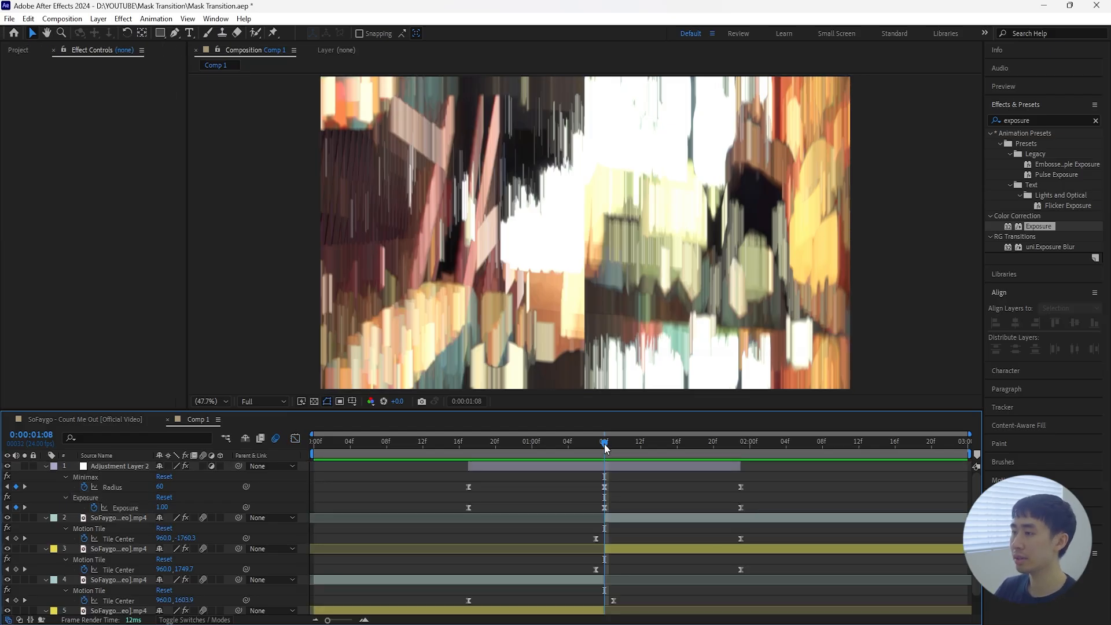
{"action": "key", "text": "space"}
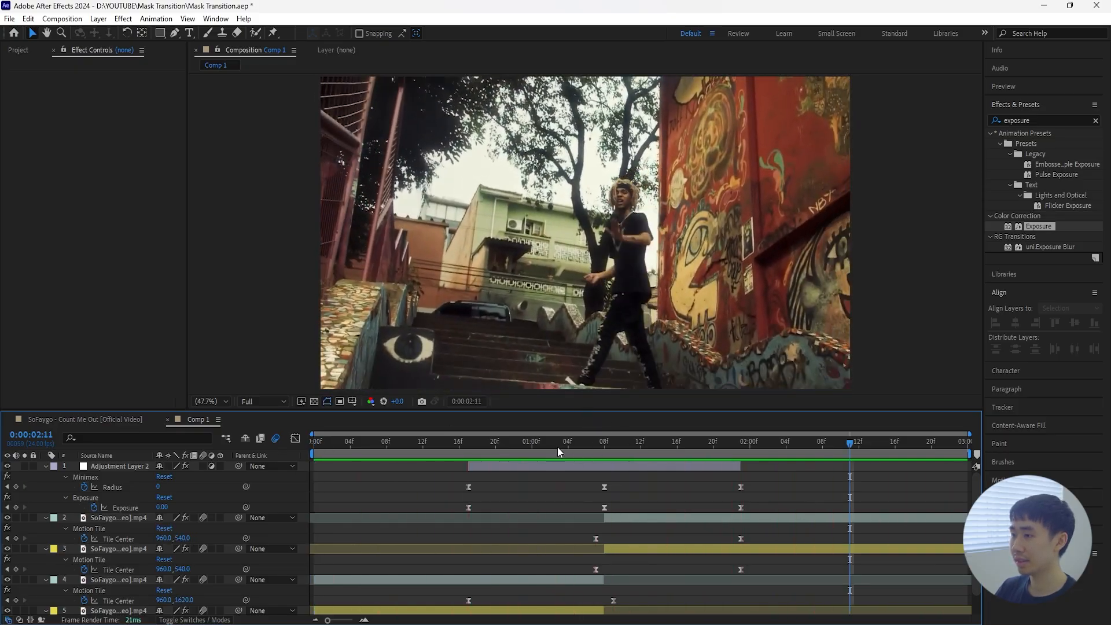
{"action": "left_click", "coordinate": [368, 441]}
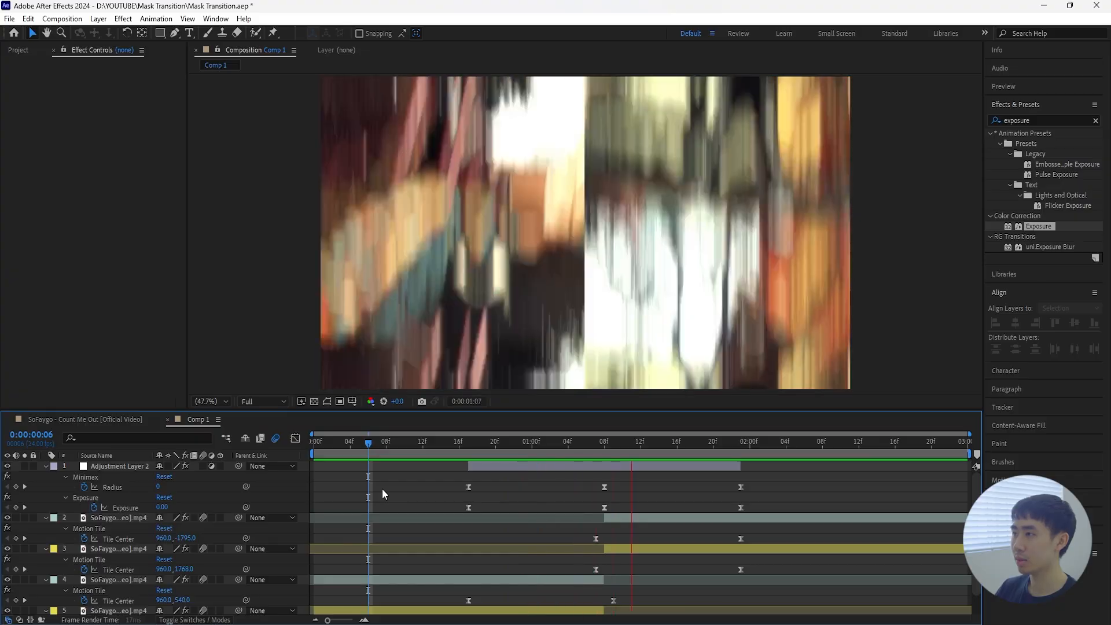